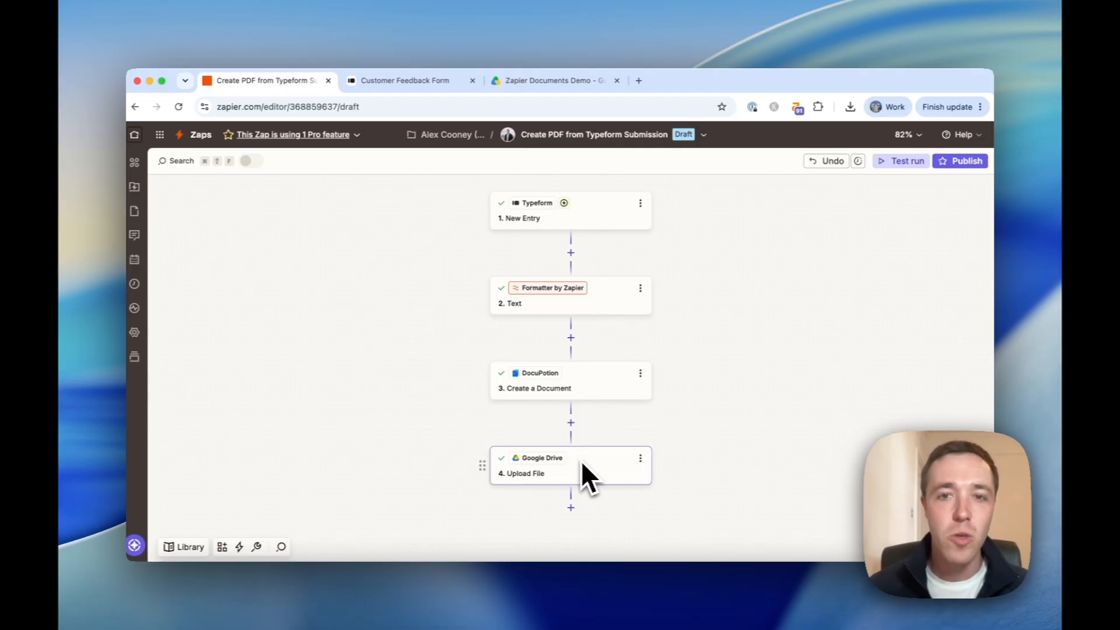
Open the customer feedback report PDF in the Zapier Documents Demo folder and scroll through it.
{"action": "left_click", "coordinate": [556, 81]}
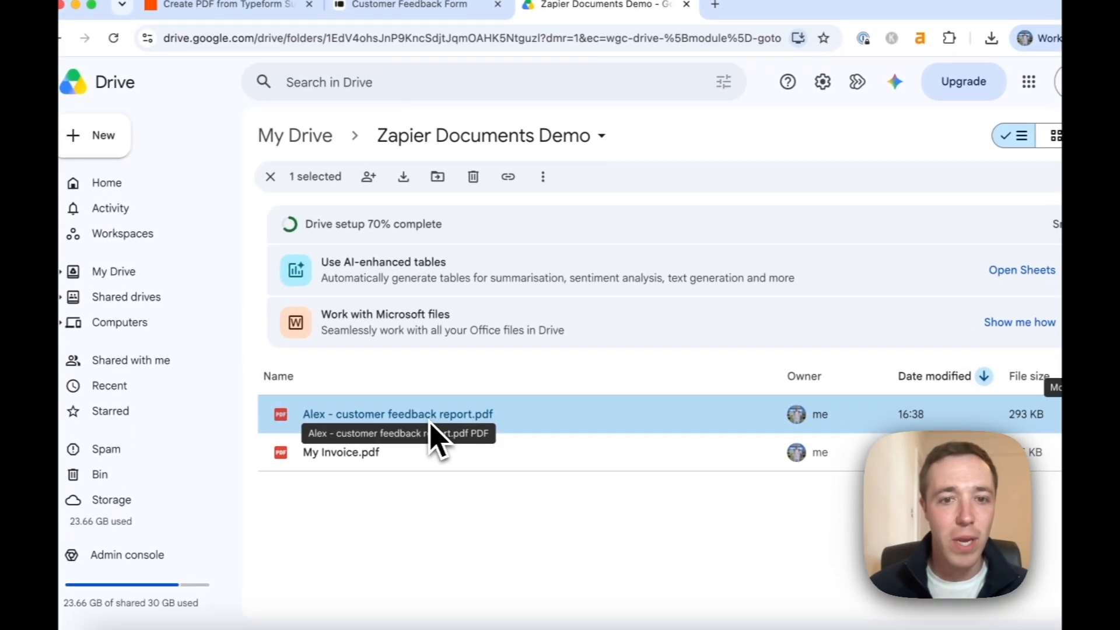
{"action": "double_click", "coordinate": [431, 423]}
{"action": "scroll", "coordinate": [476, 287], "scroll_direction": "down", "scroll_amount": 3}
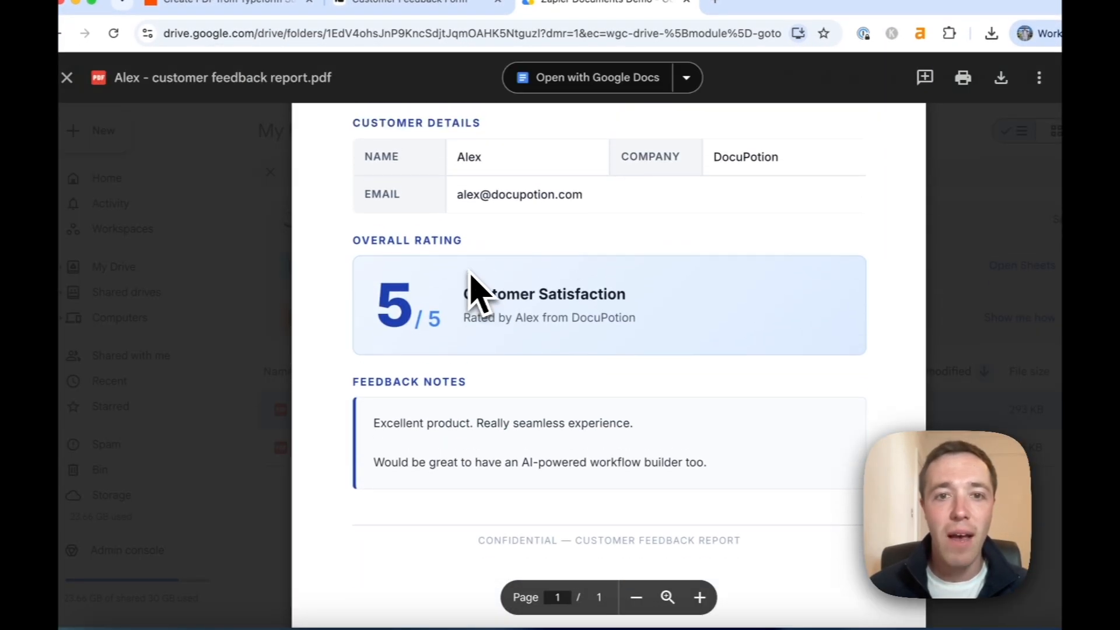
{"action": "scroll", "coordinate": [471, 271], "scroll_direction": "up", "scroll_amount": 1}
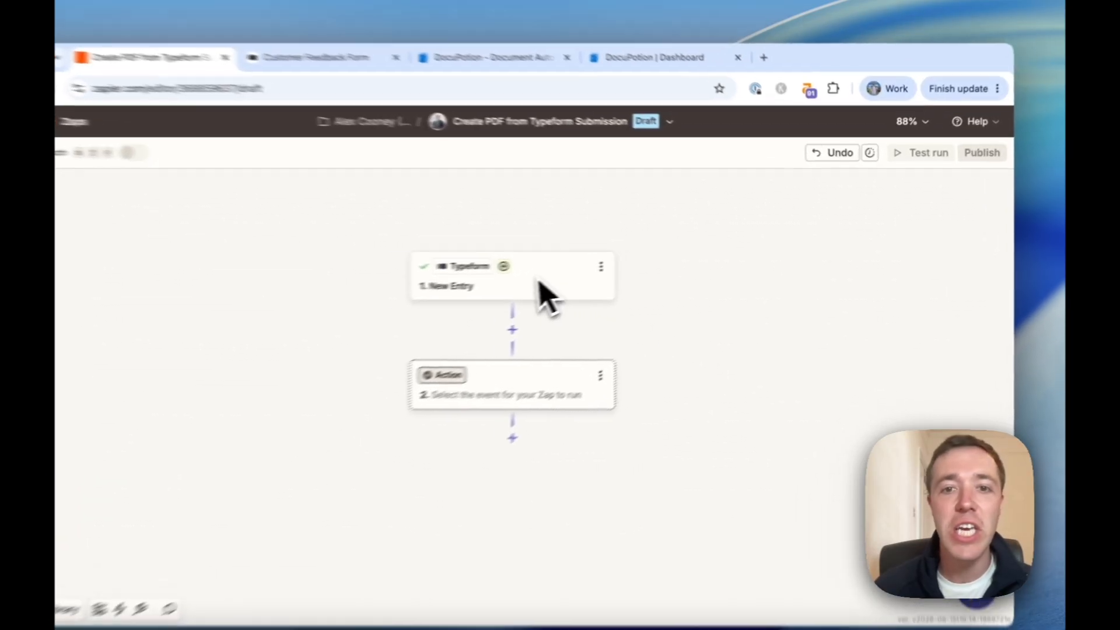
Test the Typeform New Entry trigger, continue with the selected Customer Feedback Form record, and bring up DocuPotion.
{"action": "left_click", "coordinate": [591, 275]}
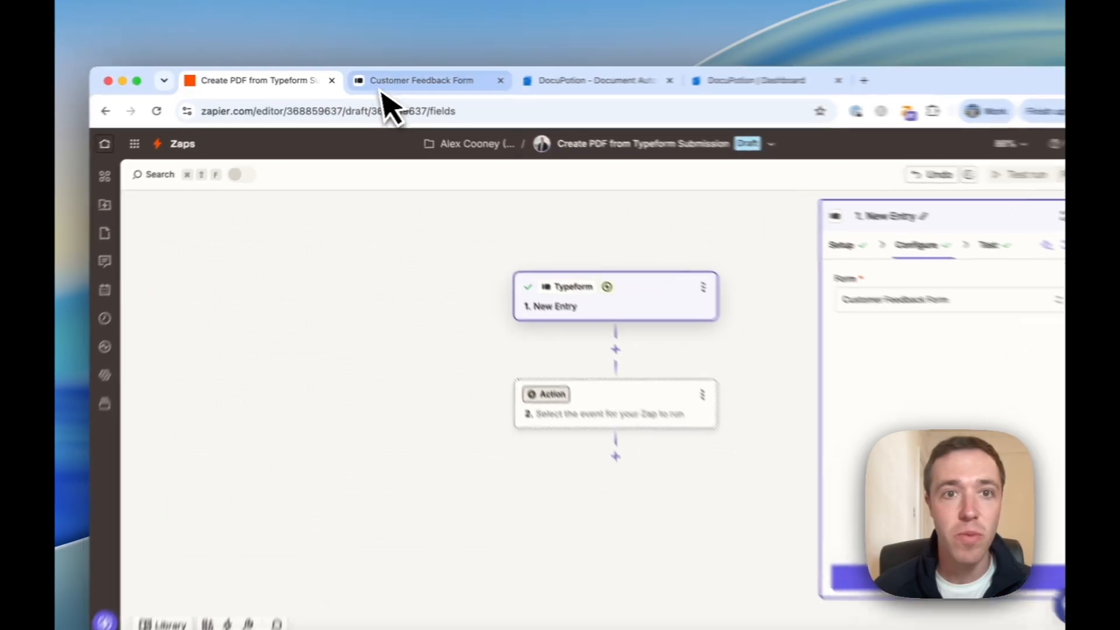
{"action": "left_click", "coordinate": [379, 81]}
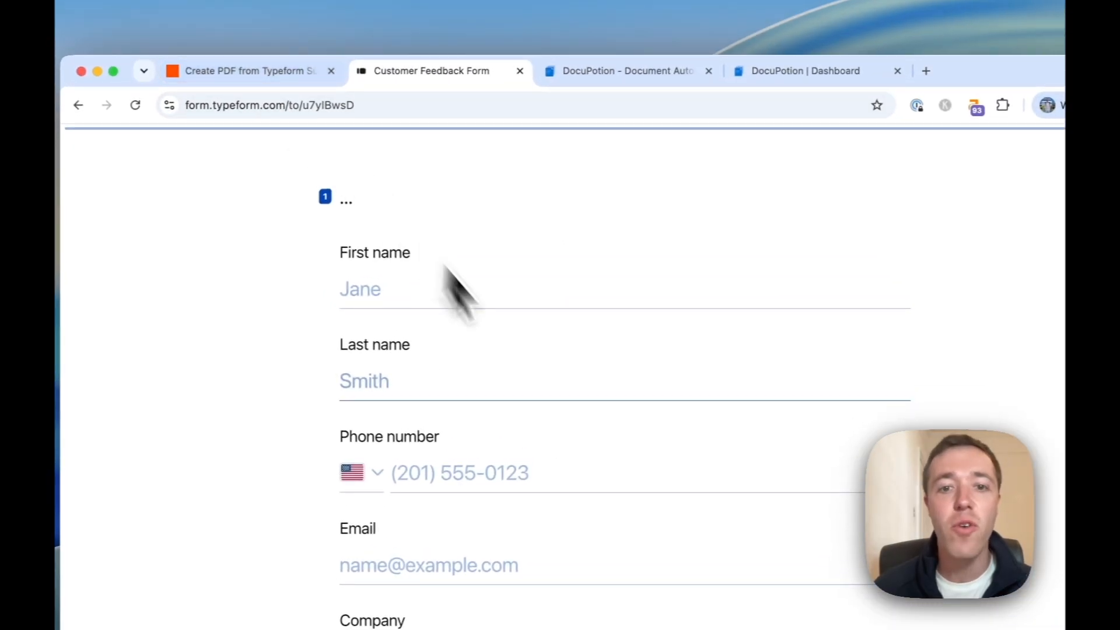
{"action": "left_click", "coordinate": [245, 71]}
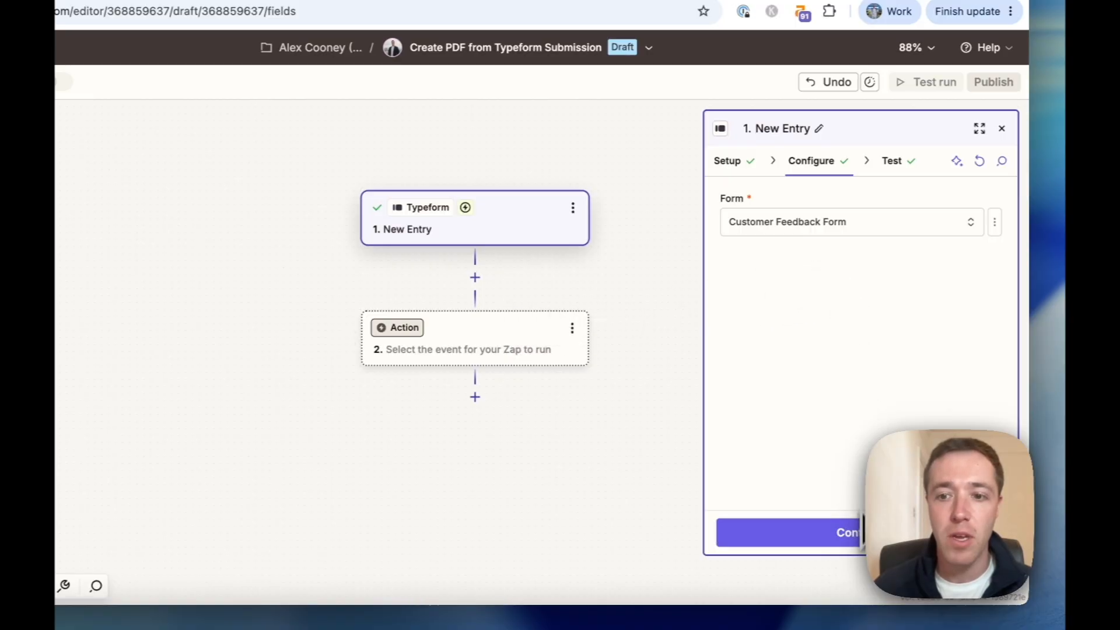
{"action": "left_click", "coordinate": [847, 531]}
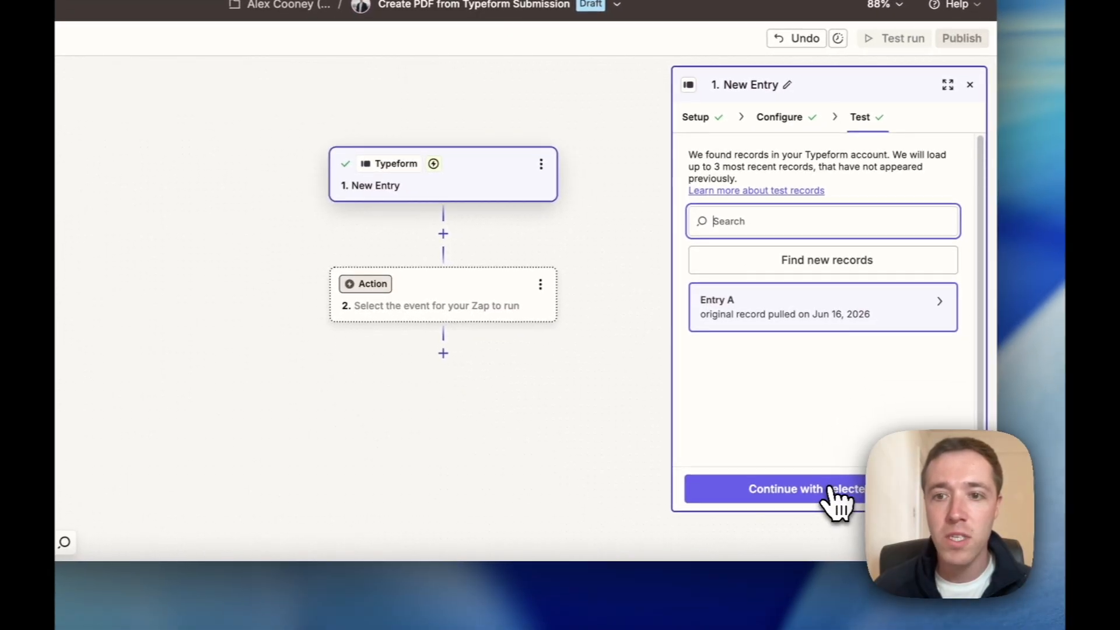
{"action": "left_click", "coordinate": [833, 490]}
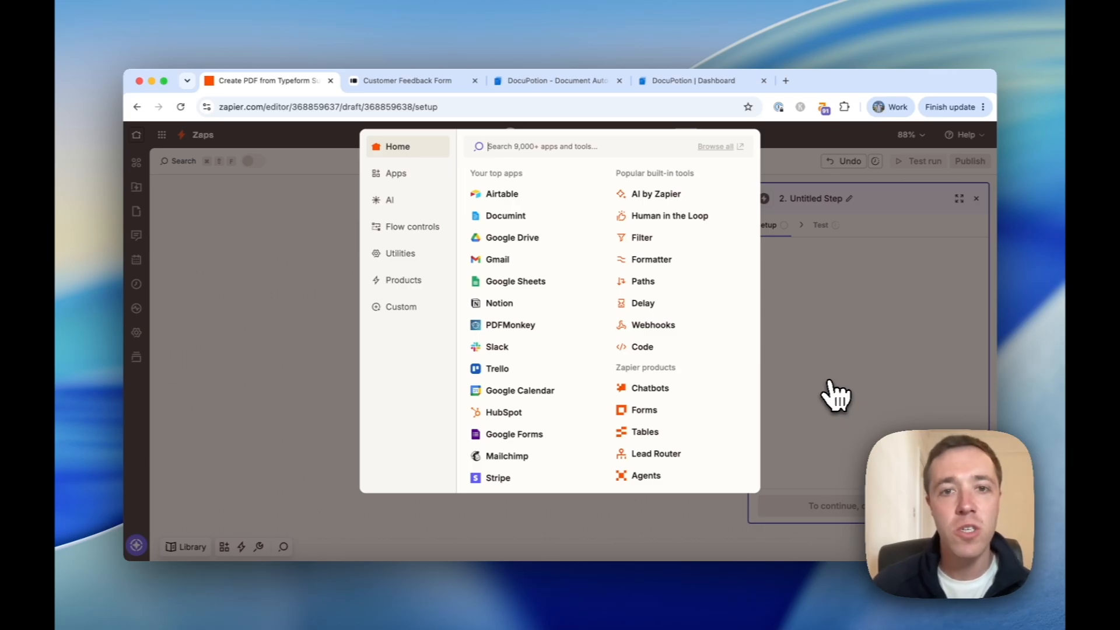
{"action": "left_click", "coordinate": [572, 81]}
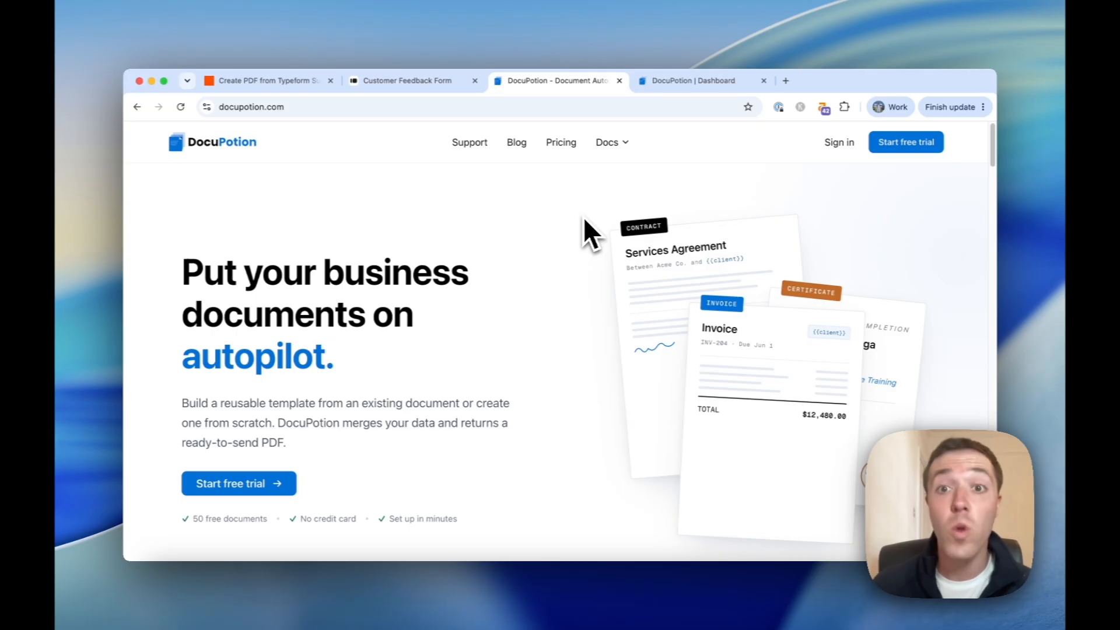
From the DocuPotion templates dashboard, start a New Template using Describe with AI.
{"action": "left_click", "coordinate": [691, 81]}
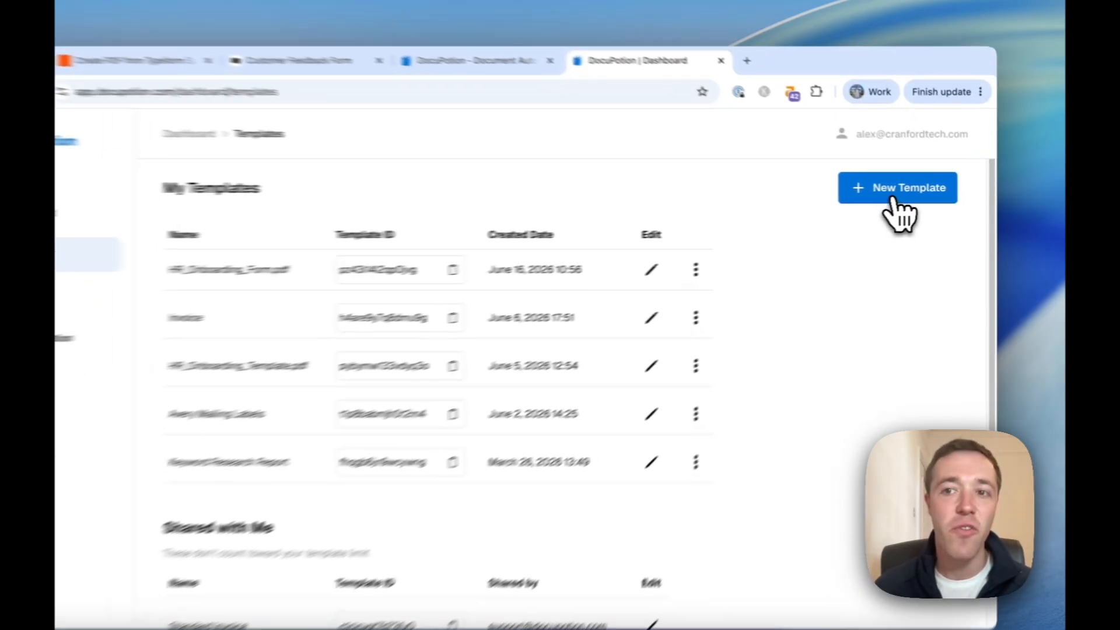
{"action": "left_click", "coordinate": [908, 195]}
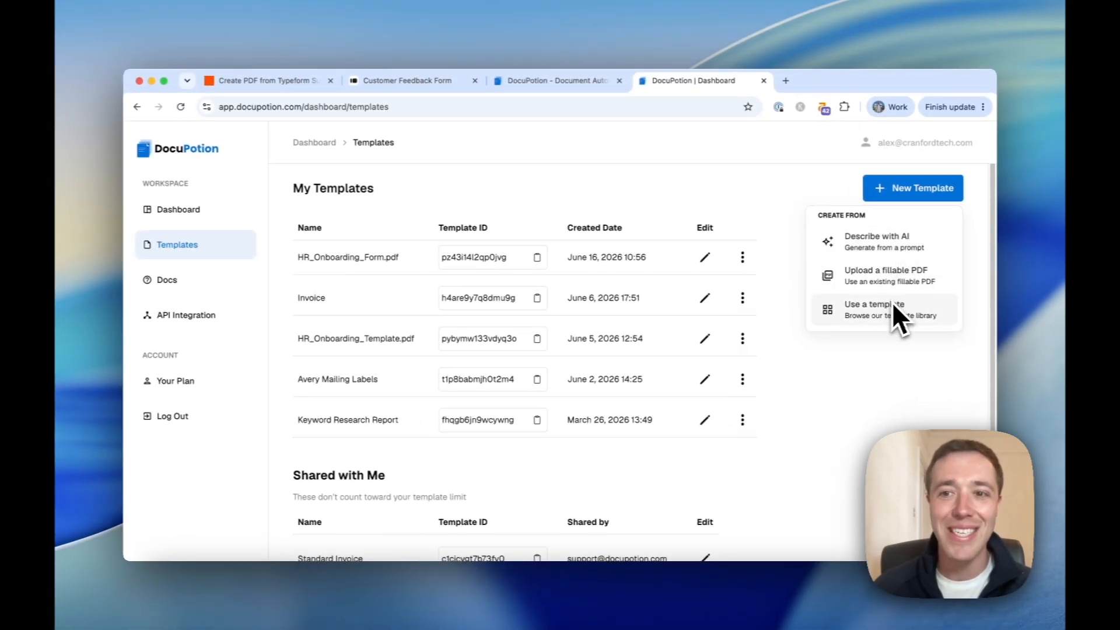
{"action": "left_click", "coordinate": [895, 252]}
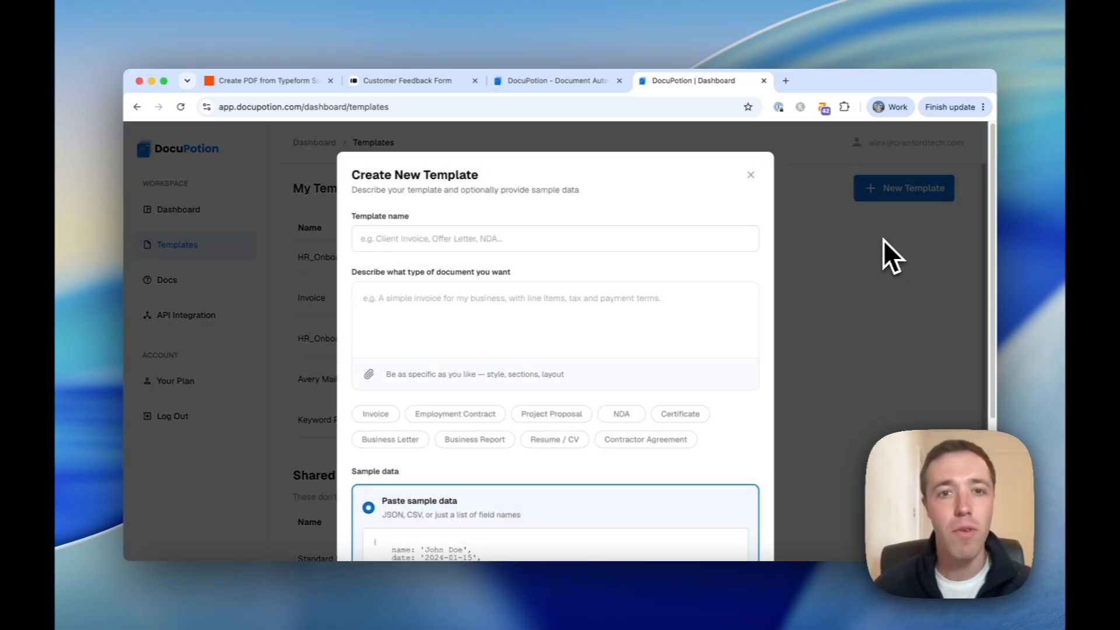
Name the new template 'Customer Feedback Report'.
{"action": "left_click", "coordinate": [595, 239]}
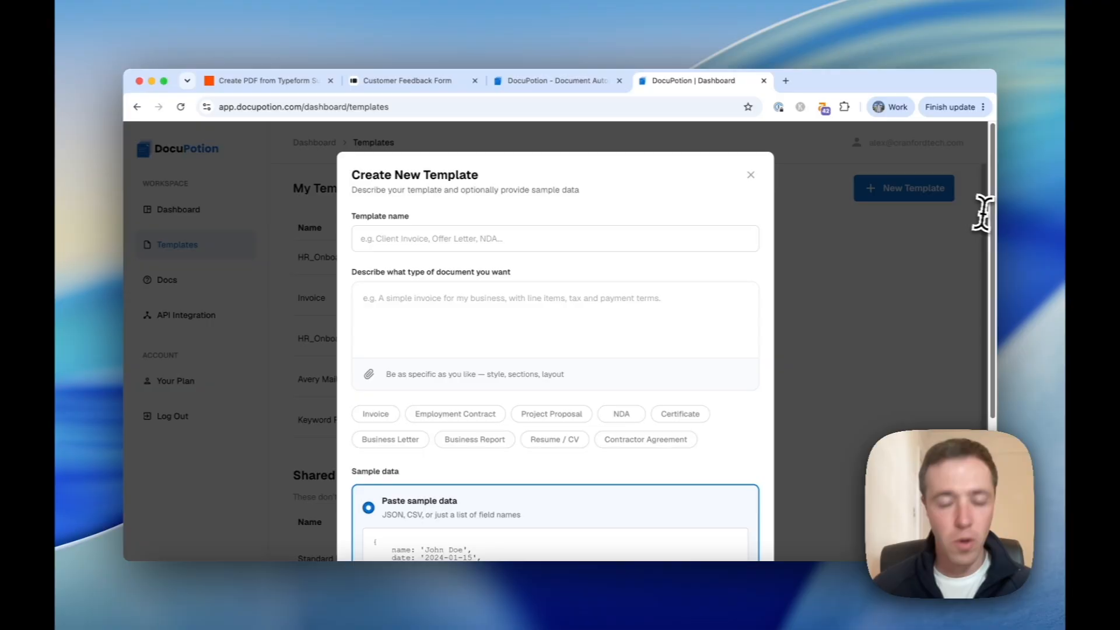
{"action": "type", "text": "Customer Feedback "}
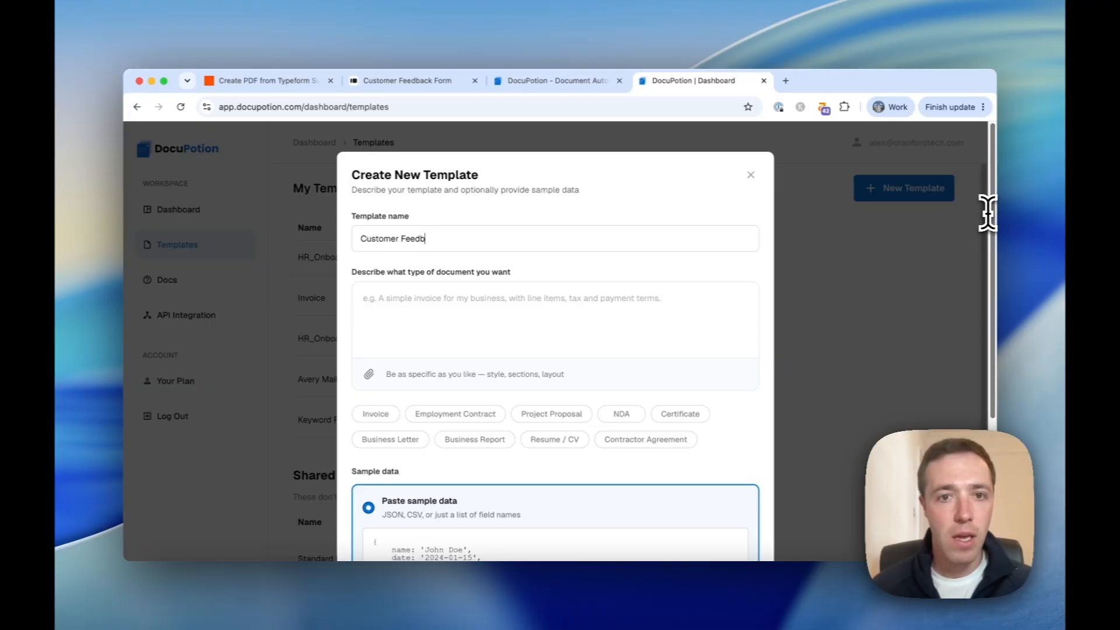
{"action": "type", "text": "Report"}
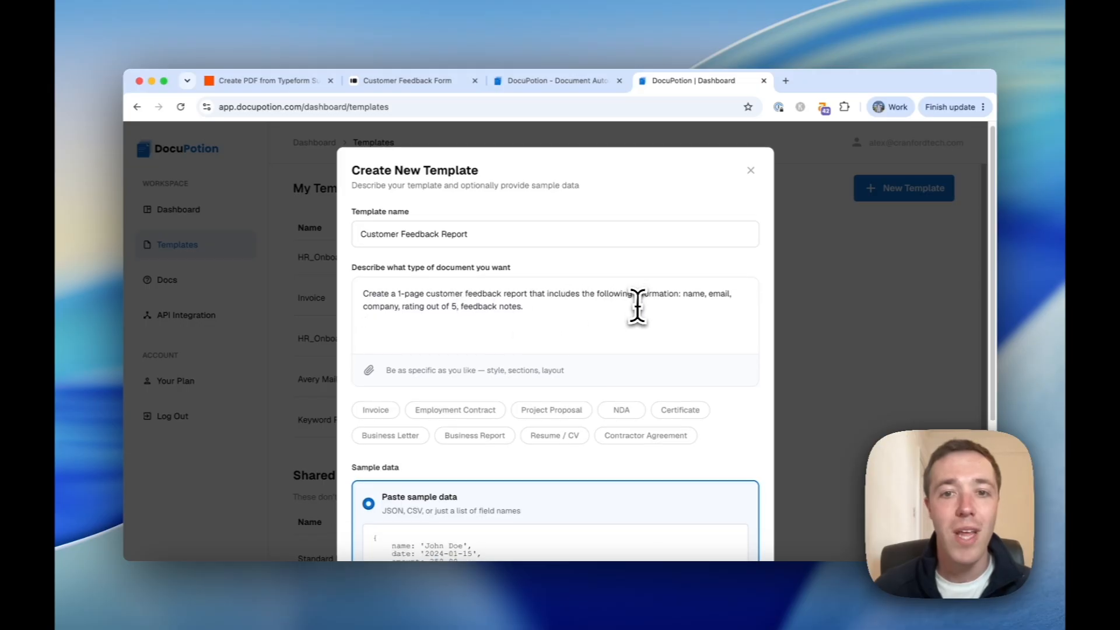
{"action": "scroll", "coordinate": [633, 300], "scroll_direction": "down", "scroll_amount": 1}
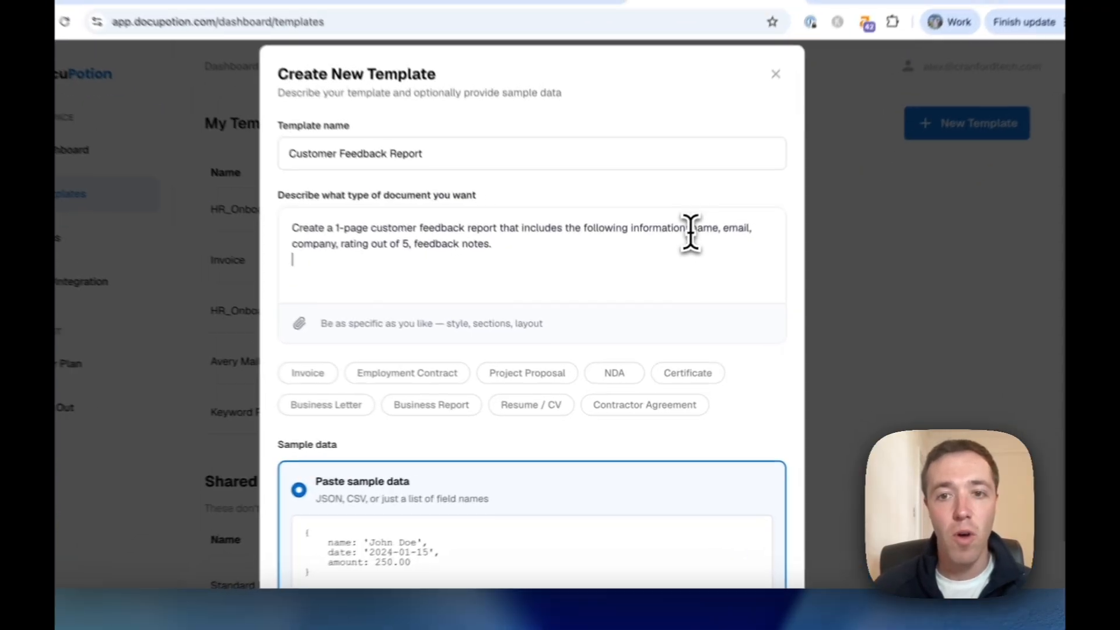
Copy the five-field list from the description into the Paste sample data box.
{"action": "left_click_drag", "start_coordinate": [681, 275], "coordinate": [680, 284]}
{"action": "key", "text": "super+c"}
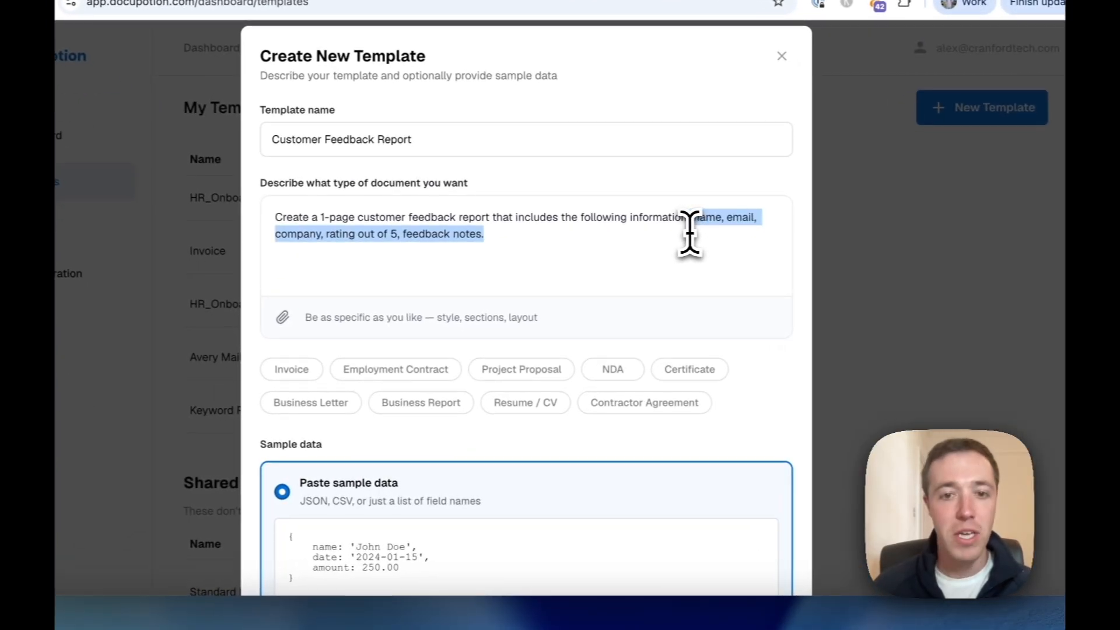
{"action": "scroll", "coordinate": [688, 234], "scroll_direction": "down", "scroll_amount": 4}
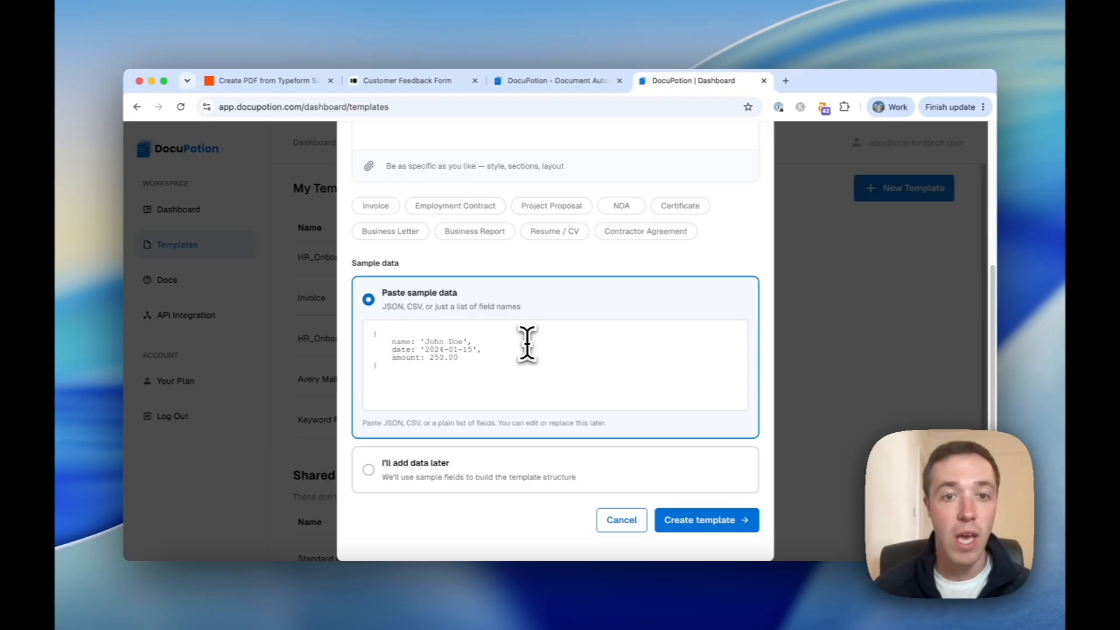
{"action": "left_click", "coordinate": [526, 344]}
{"action": "key", "text": "super+v"}
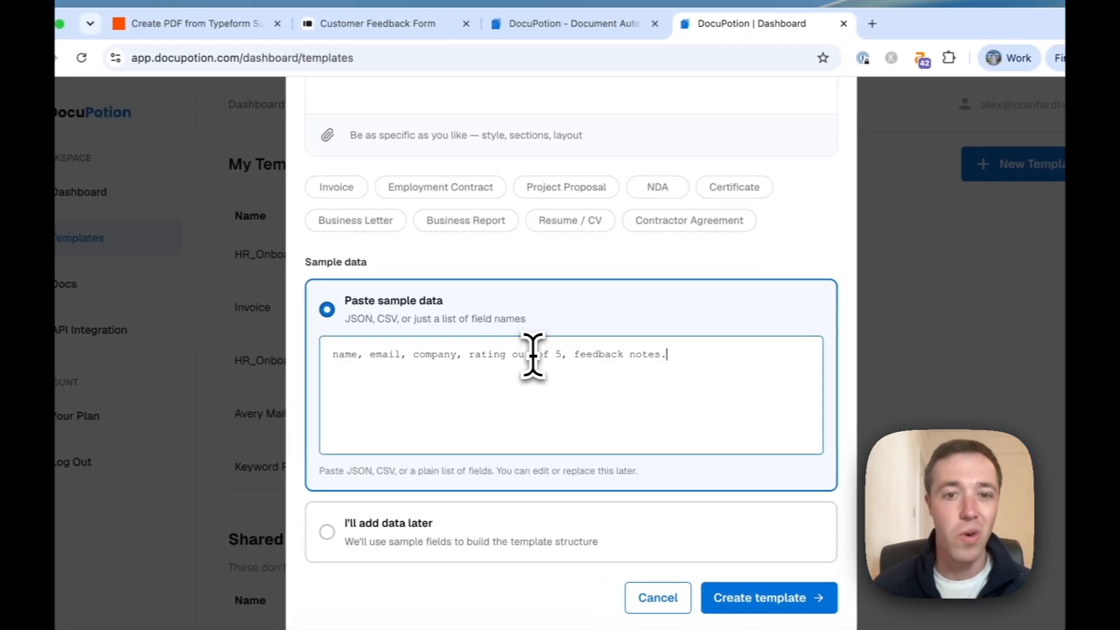
{"action": "scroll", "coordinate": [528, 326], "scroll_direction": "up", "scroll_amount": 5}
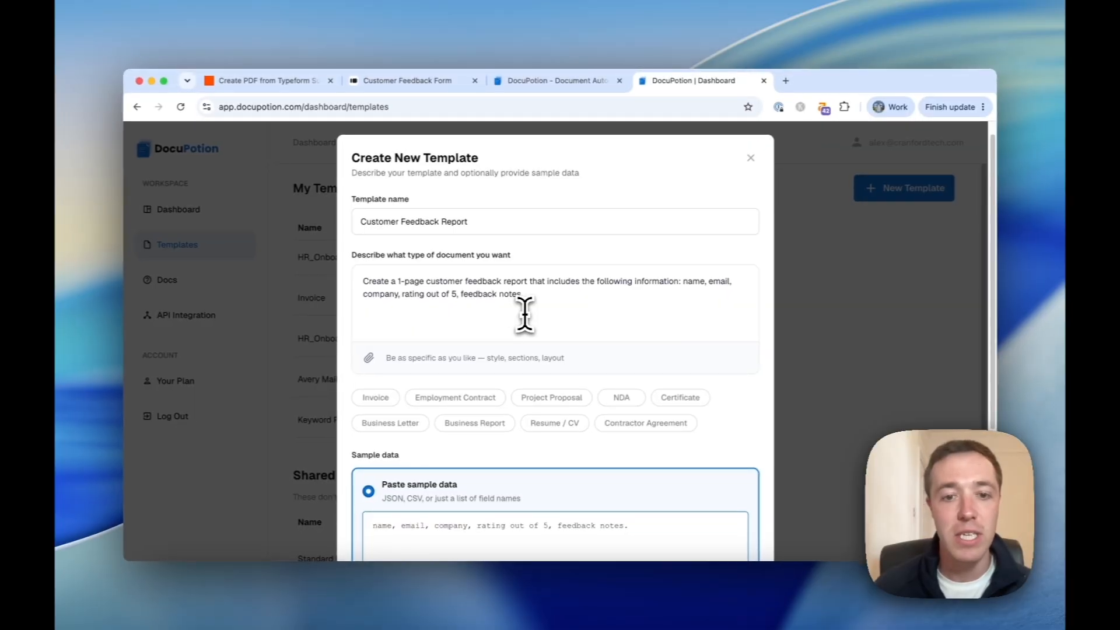
{"action": "scroll", "coordinate": [525, 315], "scroll_direction": "down", "scroll_amount": 3}
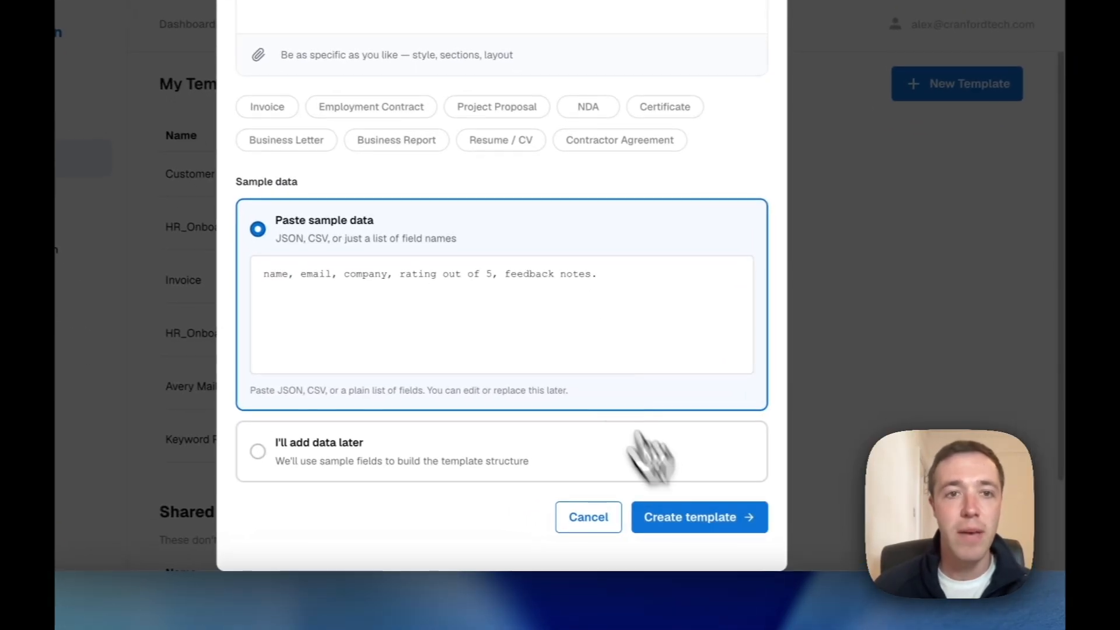
Review the AI-generated feedback report and preview it With data, showing the 4.5 / 5 rating.
{"action": "scroll", "coordinate": [598, 338], "scroll_direction": "up", "scroll_amount": 4}
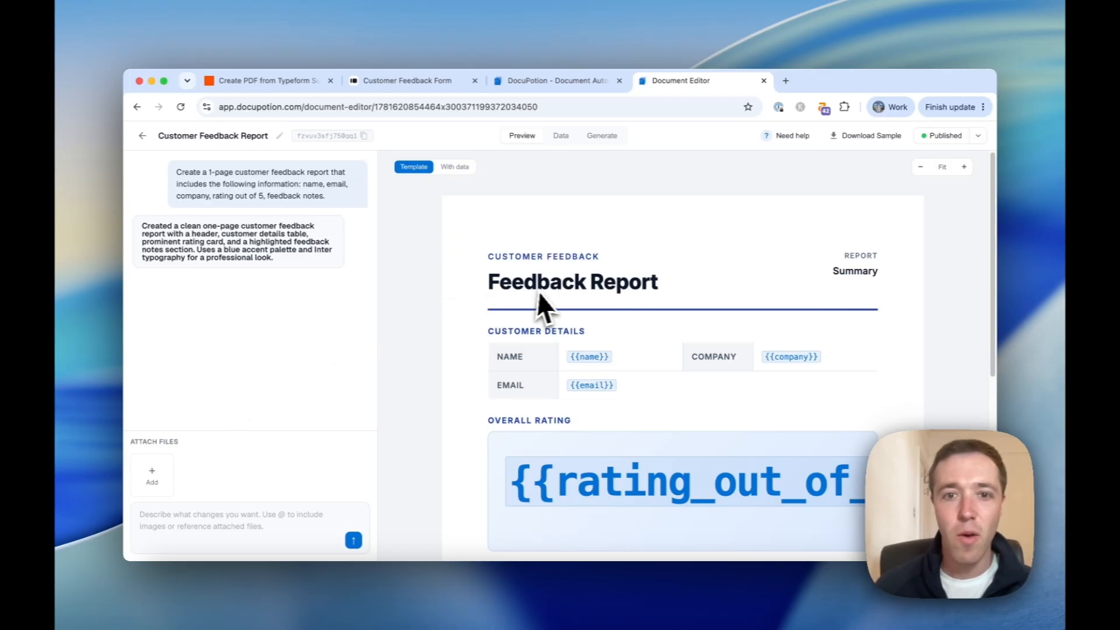
{"action": "scroll", "coordinate": [525, 281], "scroll_direction": "down", "scroll_amount": 1}
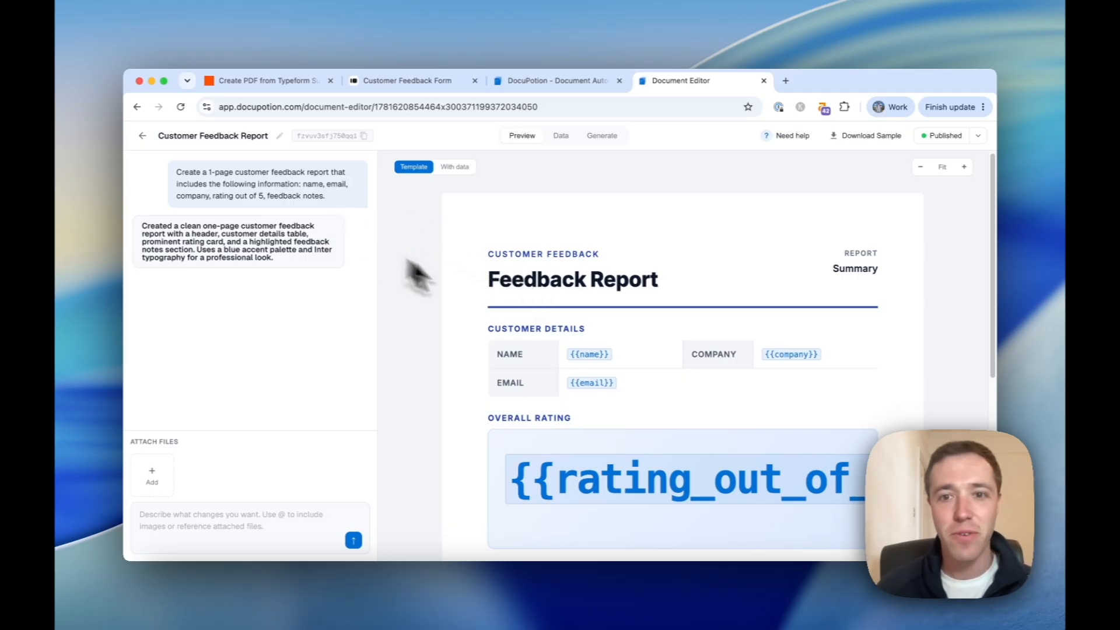
{"action": "scroll", "coordinate": [539, 310], "scroll_direction": "down", "scroll_amount": 5}
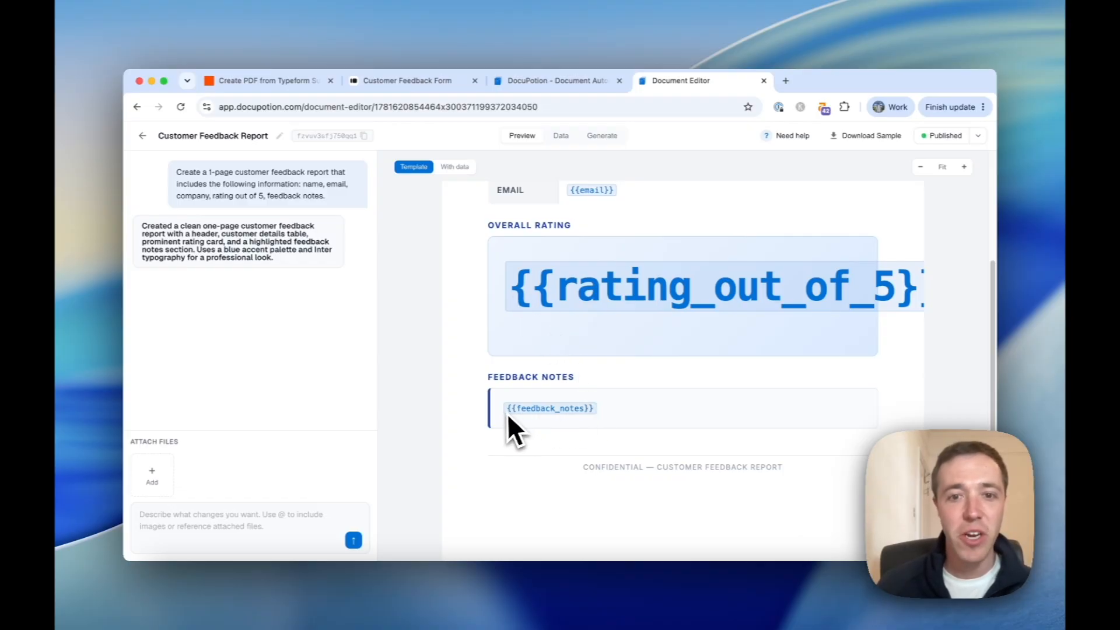
{"action": "scroll", "coordinate": [546, 315], "scroll_direction": "up", "scroll_amount": 5}
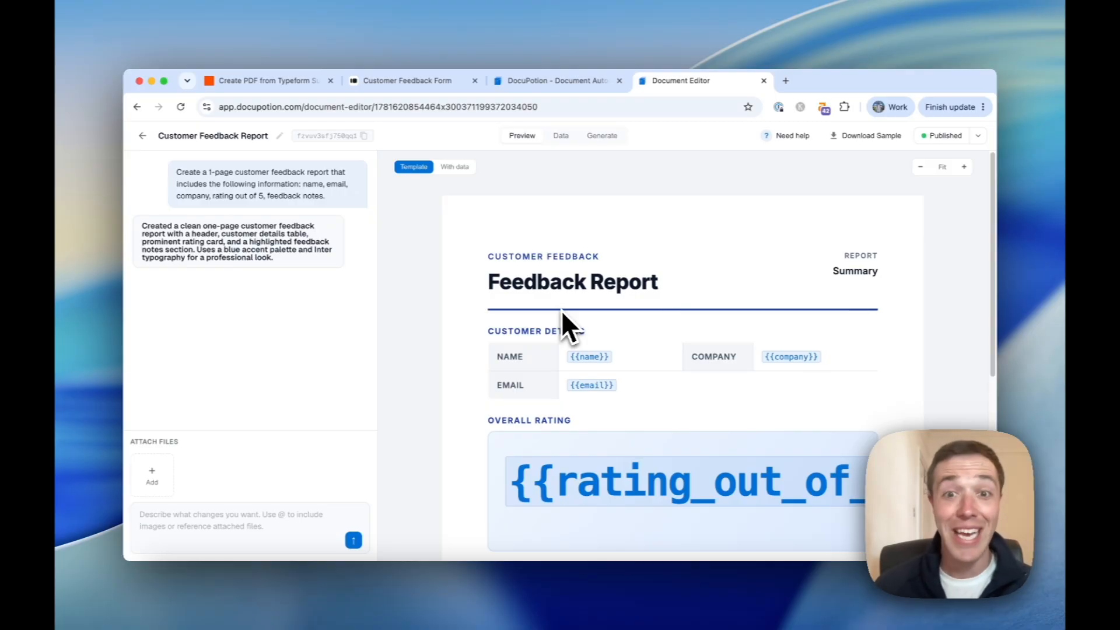
{"action": "scroll", "coordinate": [582, 299], "scroll_direction": "down", "scroll_amount": 1}
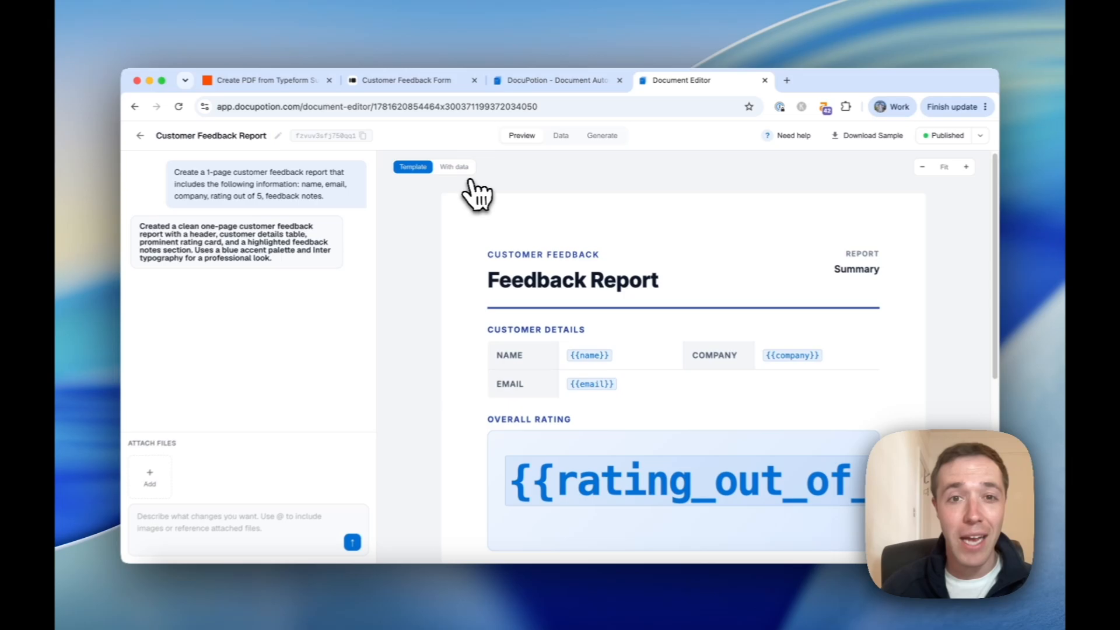
{"action": "left_click", "coordinate": [456, 168]}
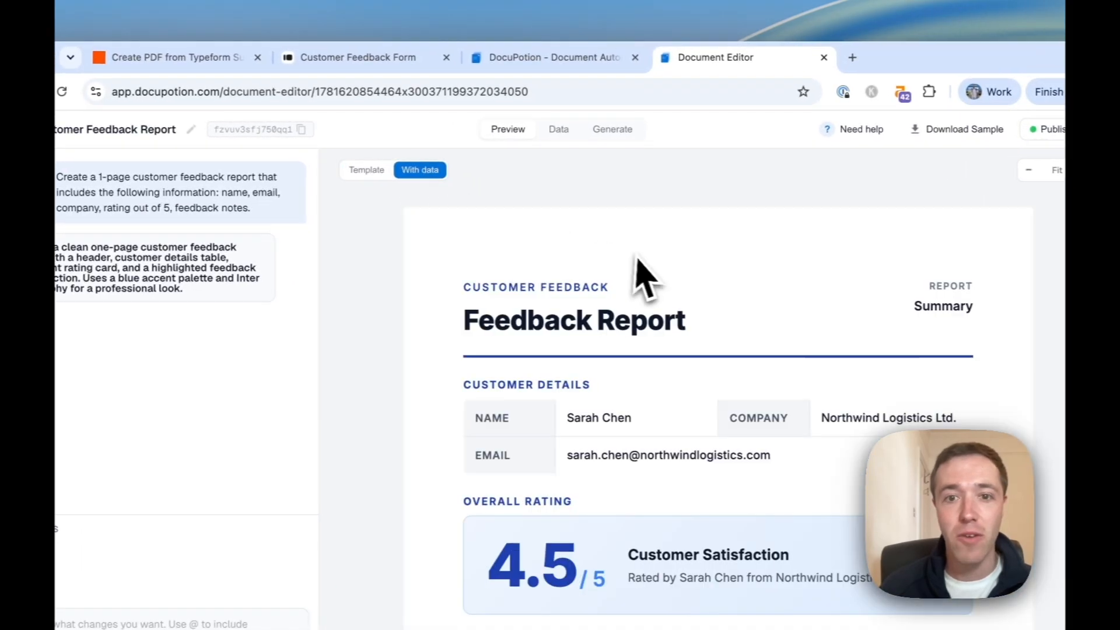
{"action": "scroll", "coordinate": [644, 278], "scroll_direction": "down", "scroll_amount": 5}
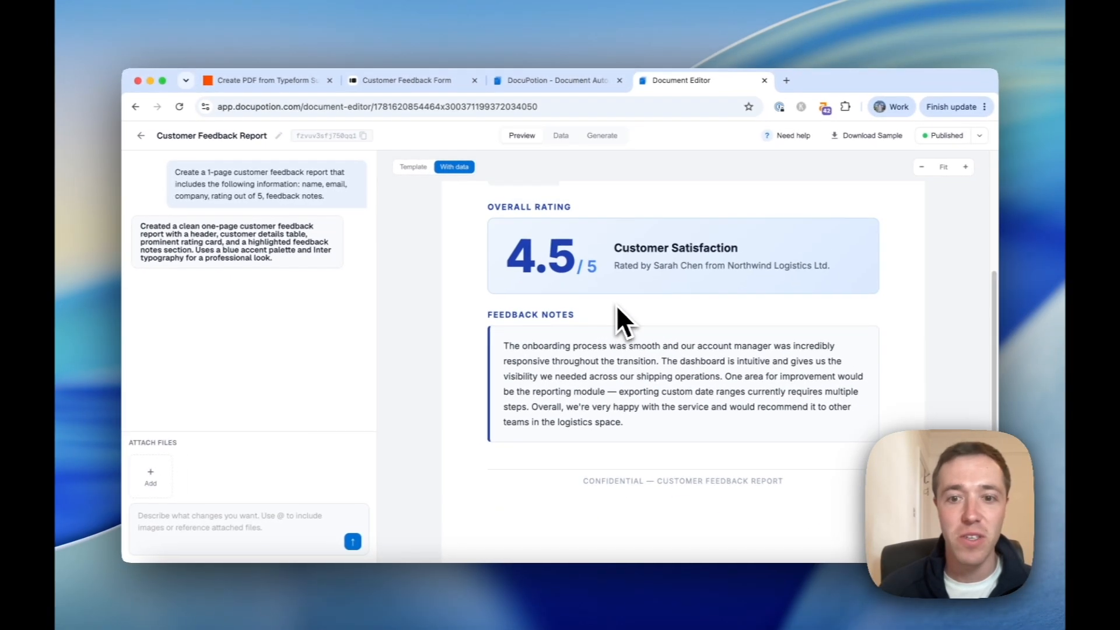
{"action": "scroll", "coordinate": [623, 325], "scroll_direction": "up", "scroll_amount": 5}
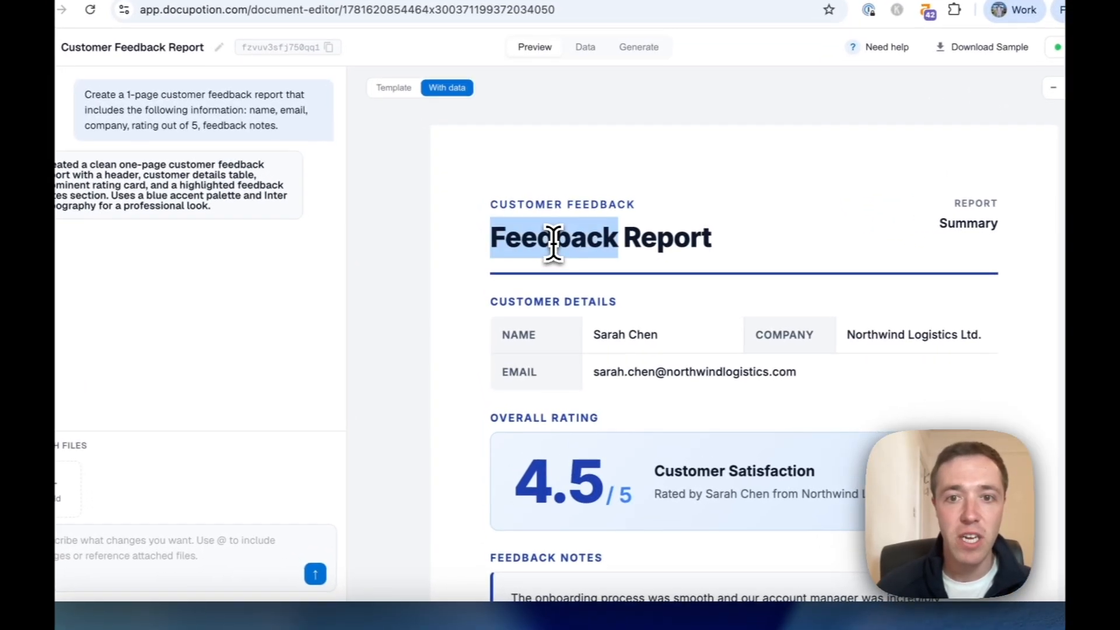
Select the 'Feedback Report' heading and ask the AI chat to rename it 'Acme Corp Feedback'.
{"action": "triple_click", "coordinate": [535, 286]}
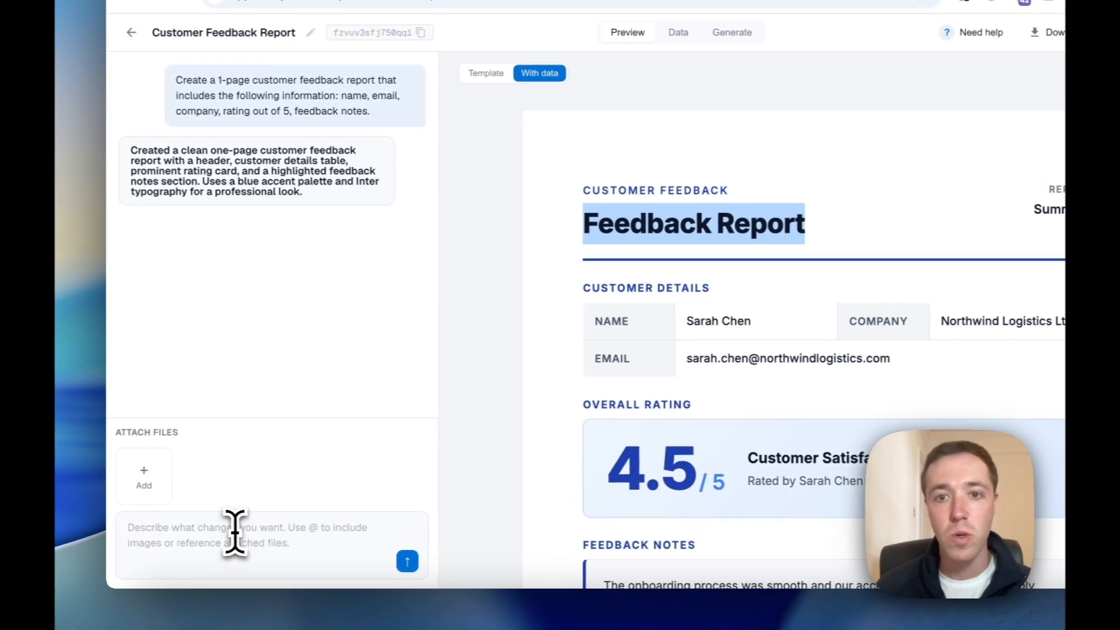
{"action": "left_click", "coordinate": [233, 535]}
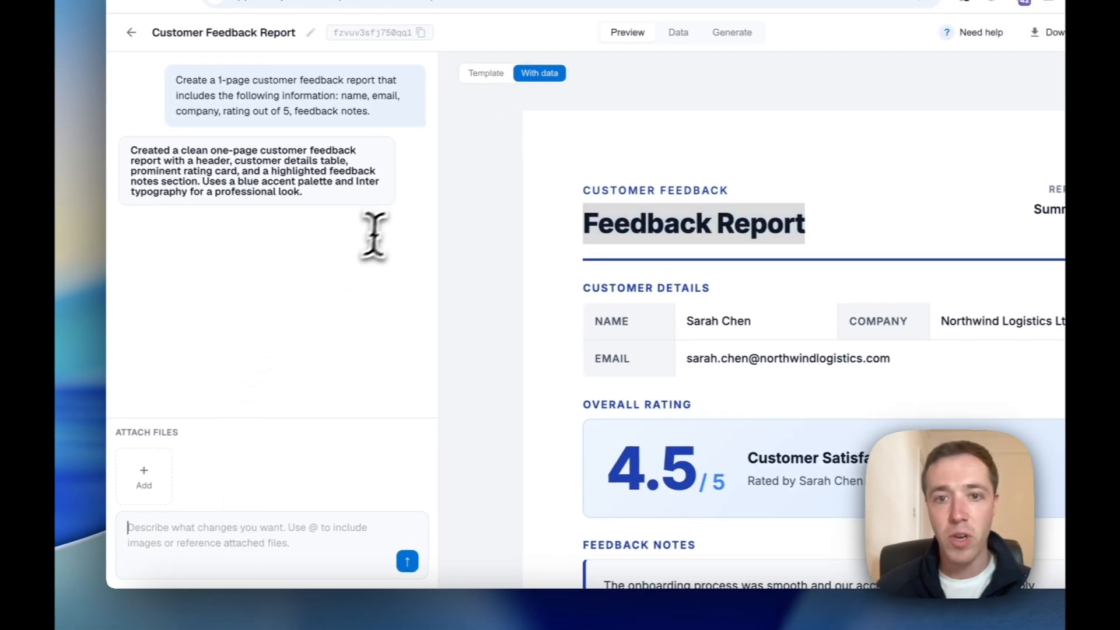
{"action": "type", "text": "Change Feedback Report"}
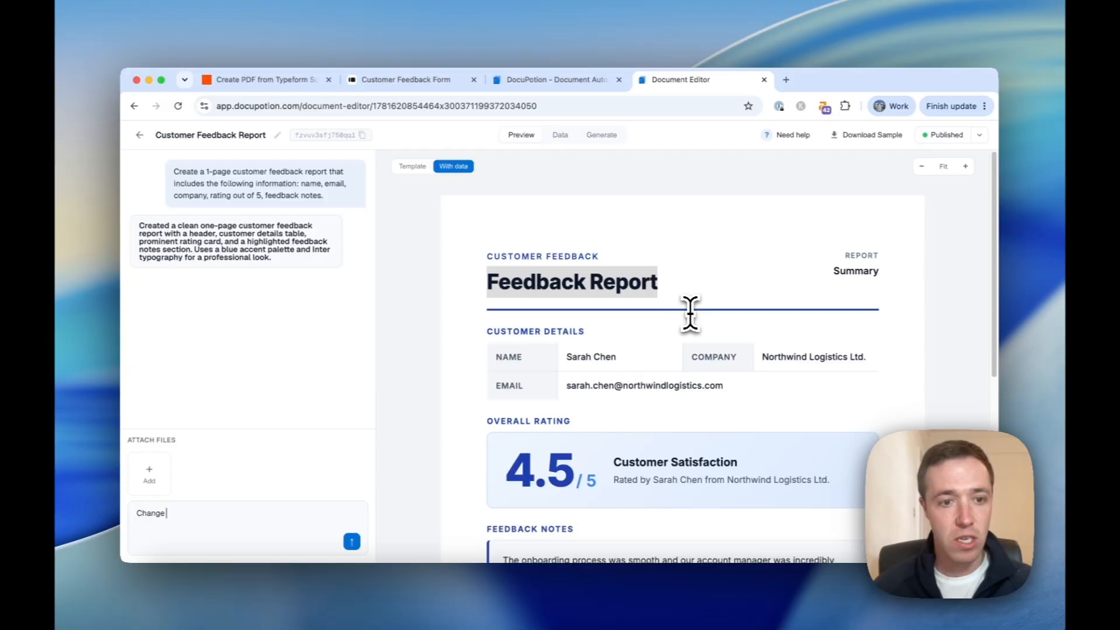
{"action": "key", "text": "shift+Return"}
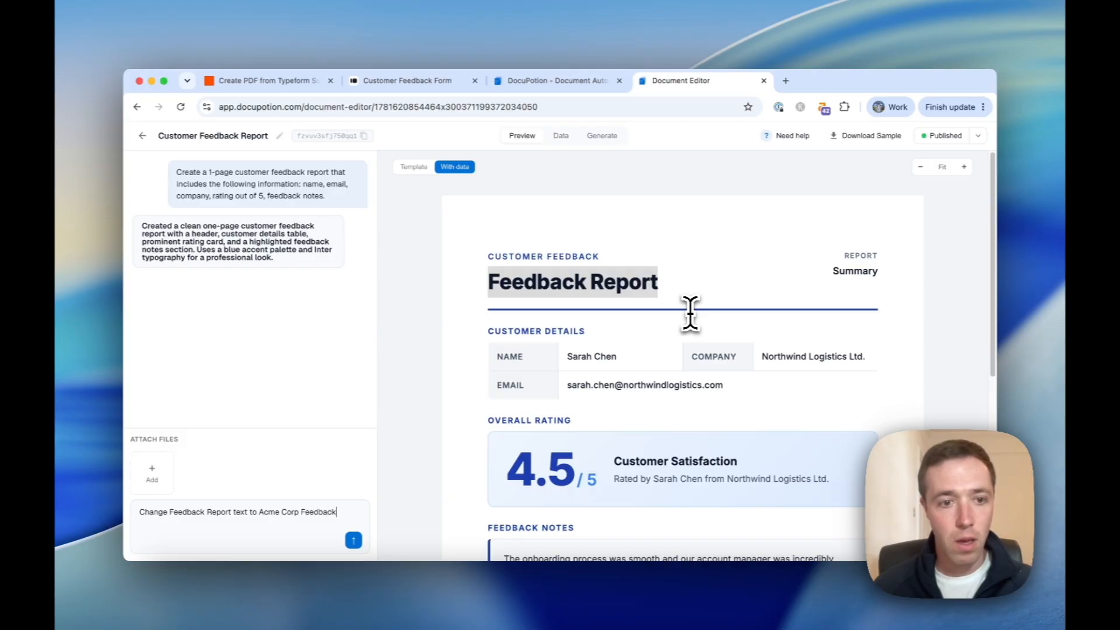
{"action": "key", "text": "Return"}
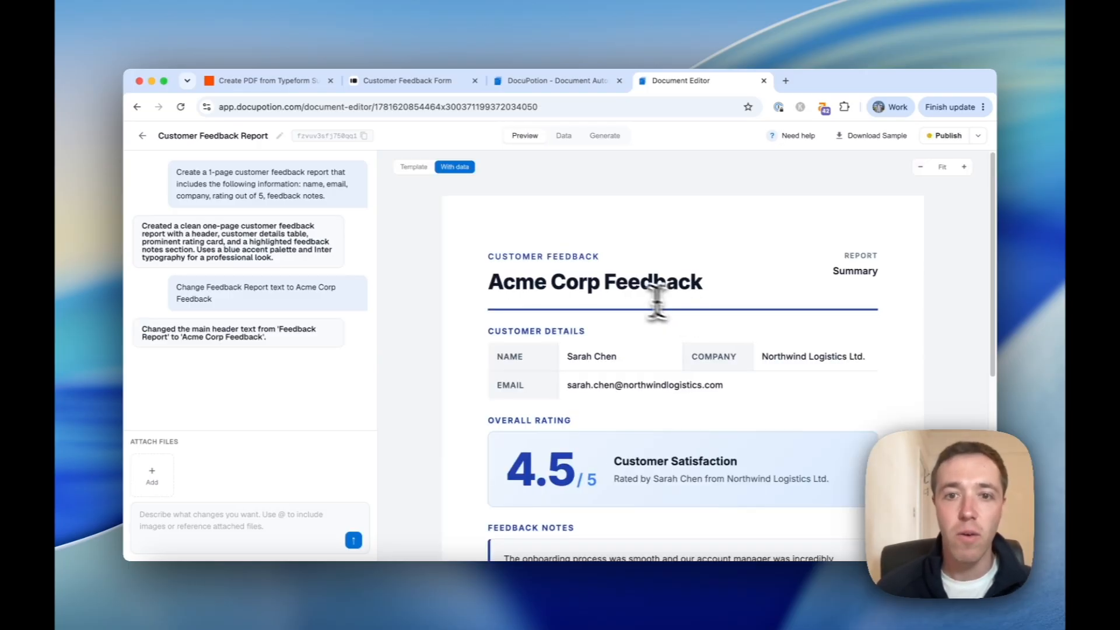
{"action": "scroll", "coordinate": [561, 284], "scroll_direction": "down", "scroll_amount": 1}
Switch the report preview to Template view to show its placeholders.
{"action": "left_click", "coordinate": [413, 166]}
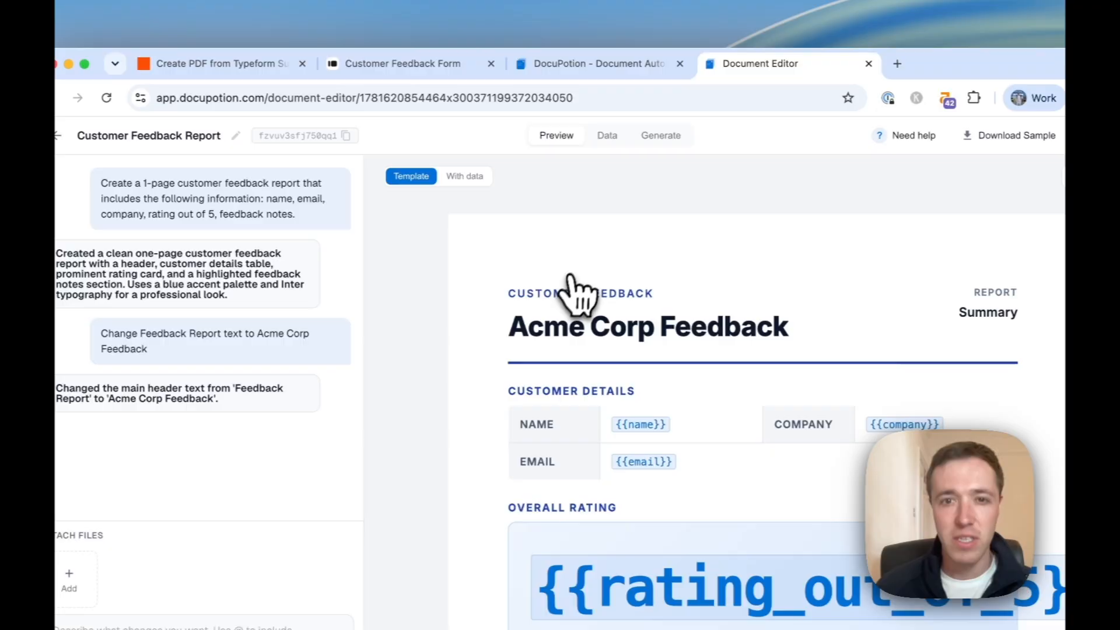
{"action": "scroll", "coordinate": [558, 298], "scroll_direction": "down", "scroll_amount": 5}
{"action": "scroll", "coordinate": [600, 350], "scroll_direction": "up", "scroll_amount": 5}
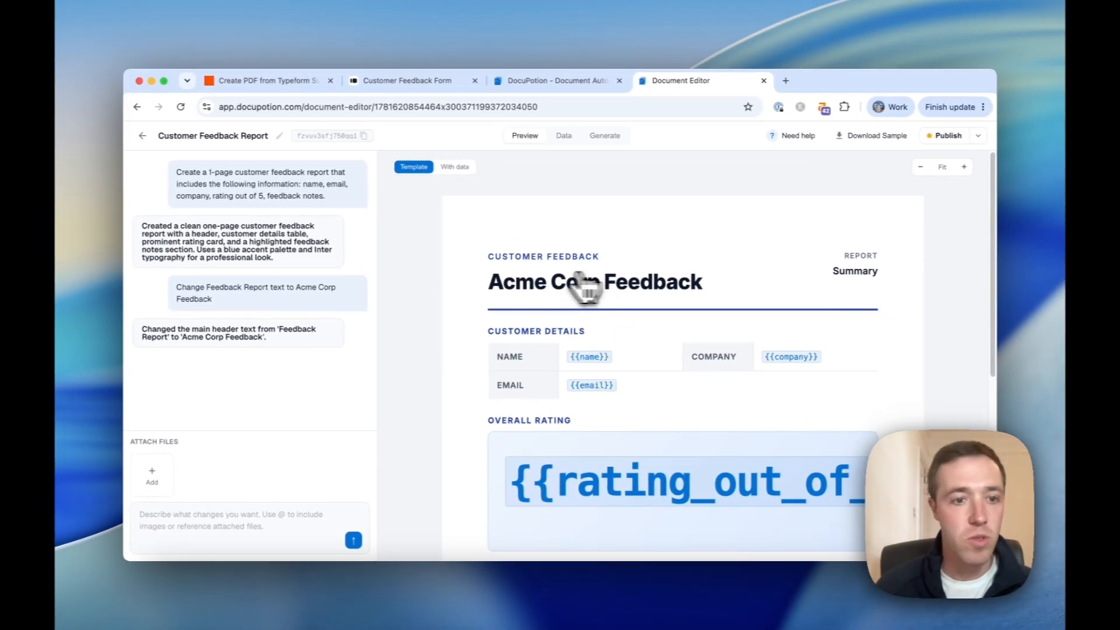
{"action": "left_click", "coordinate": [153, 473]}
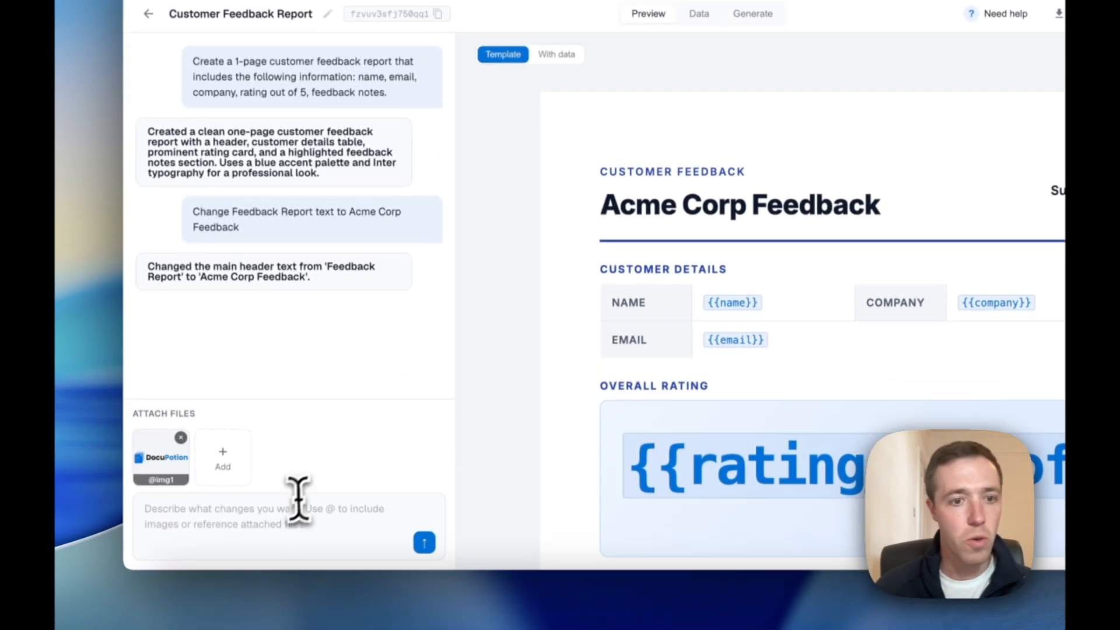
{"action": "left_click", "coordinate": [295, 506]}
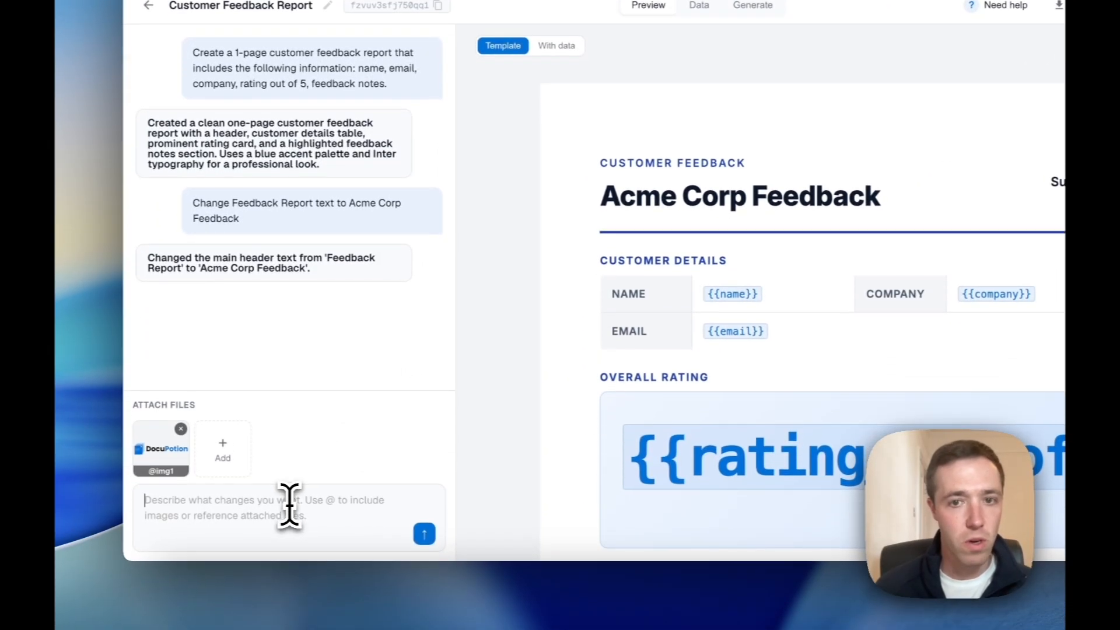
{"action": "type", "text": "@img"}
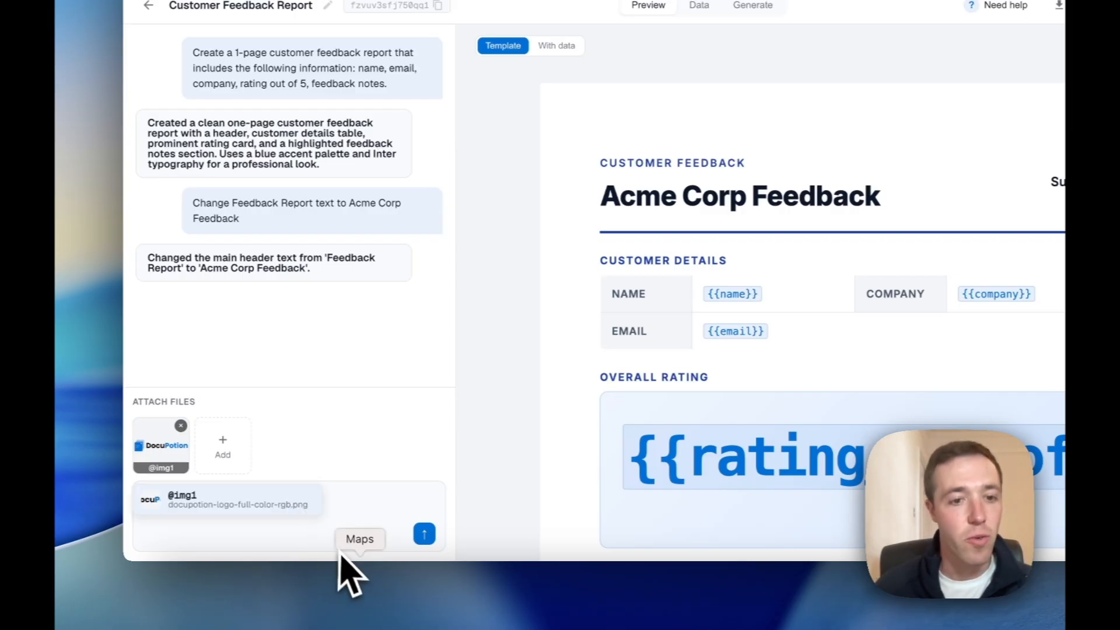
{"action": "left_click", "coordinate": [274, 513]}
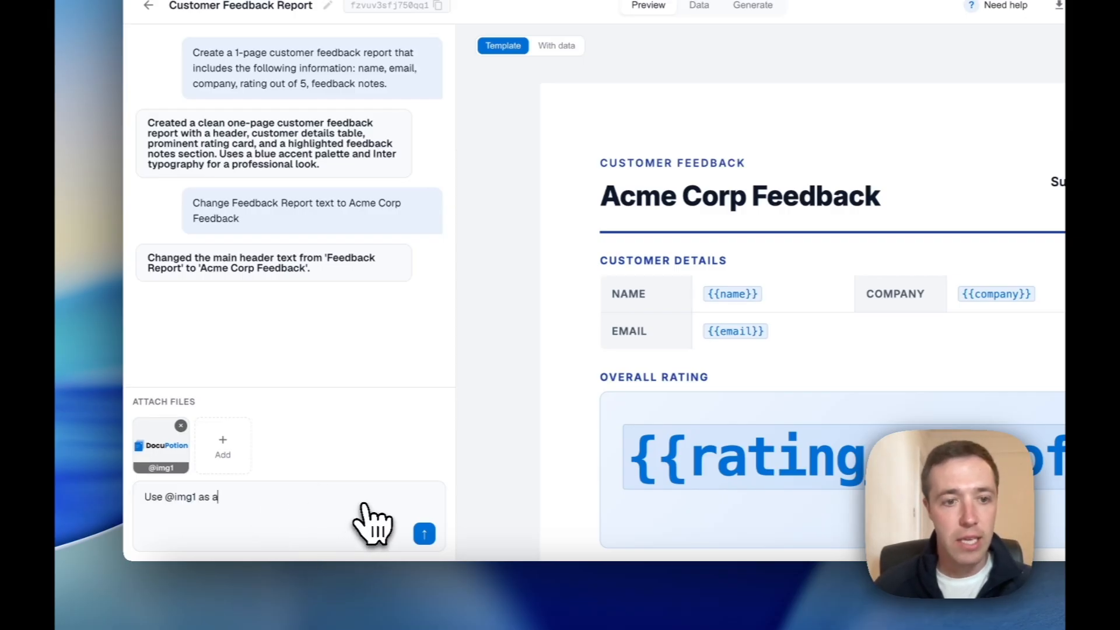
{"action": "type", "text": "as a logo"}
{"action": "type", "text": " in the top"}
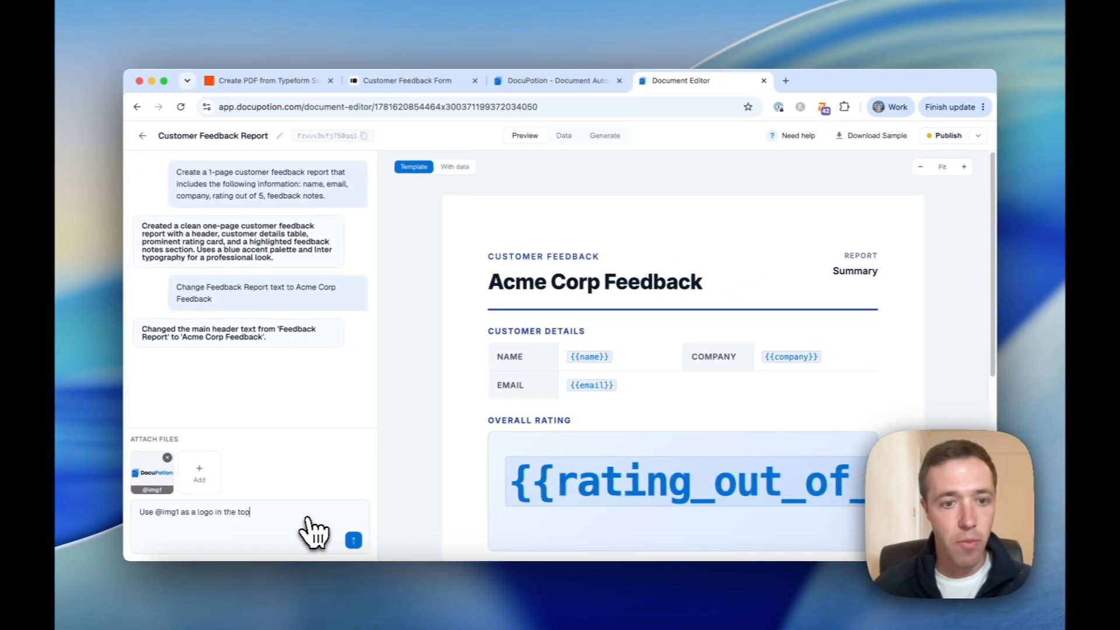
{"action": "type", "text": "-right"}
{"action": "key", "text": "Return"}
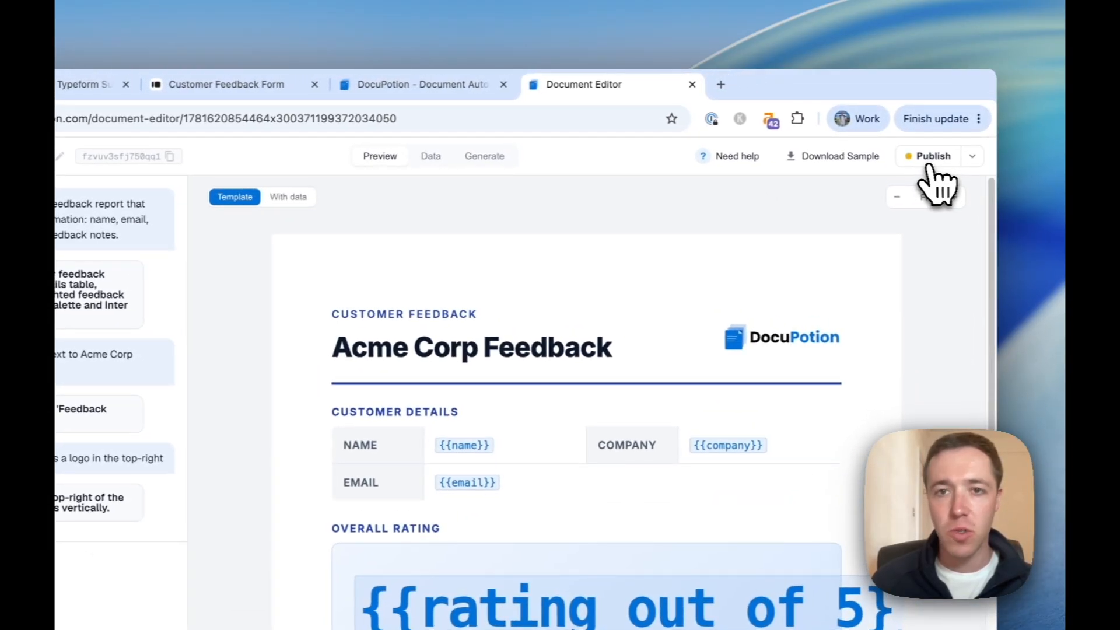
{"action": "left_click", "coordinate": [930, 164]}
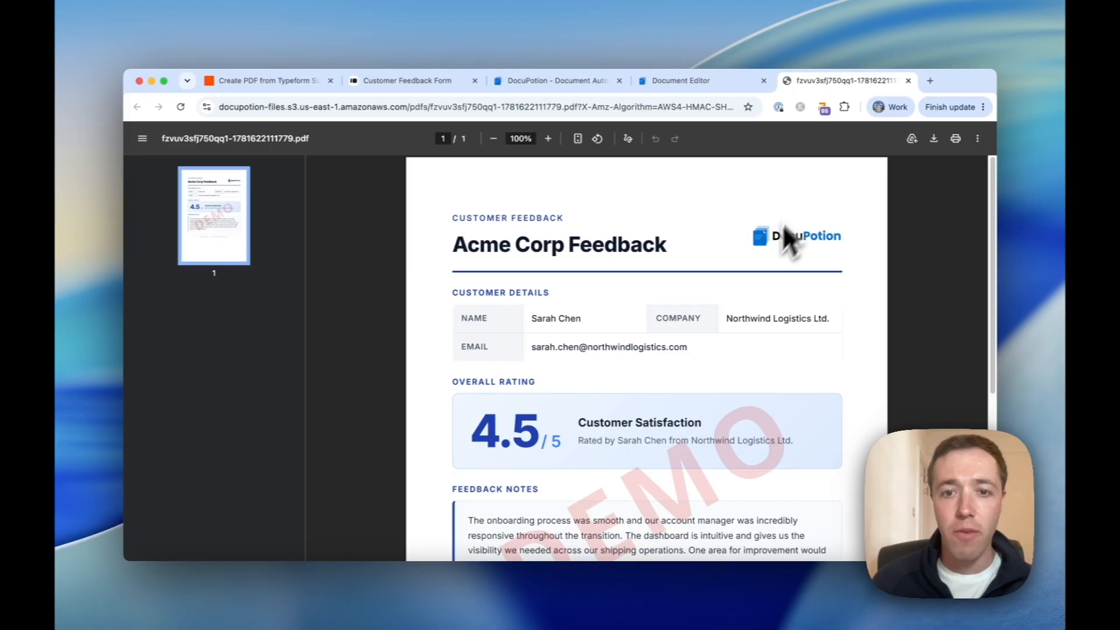
Replace the customer name in the sample data, check the regenerated PDF, and close it.
{"action": "scroll", "coordinate": [770, 257], "scroll_direction": "down", "scroll_amount": 5}
{"action": "scroll", "coordinate": [729, 222], "scroll_direction": "up", "scroll_amount": 5}
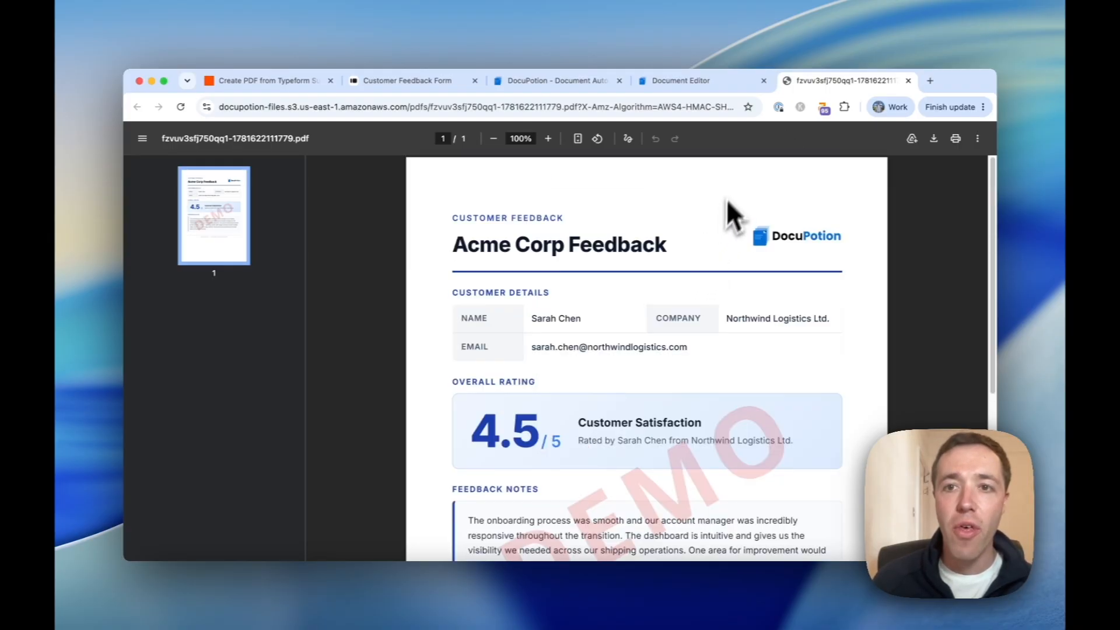
{"action": "left_click", "coordinate": [700, 83]}
{"action": "left_click", "coordinate": [557, 140]}
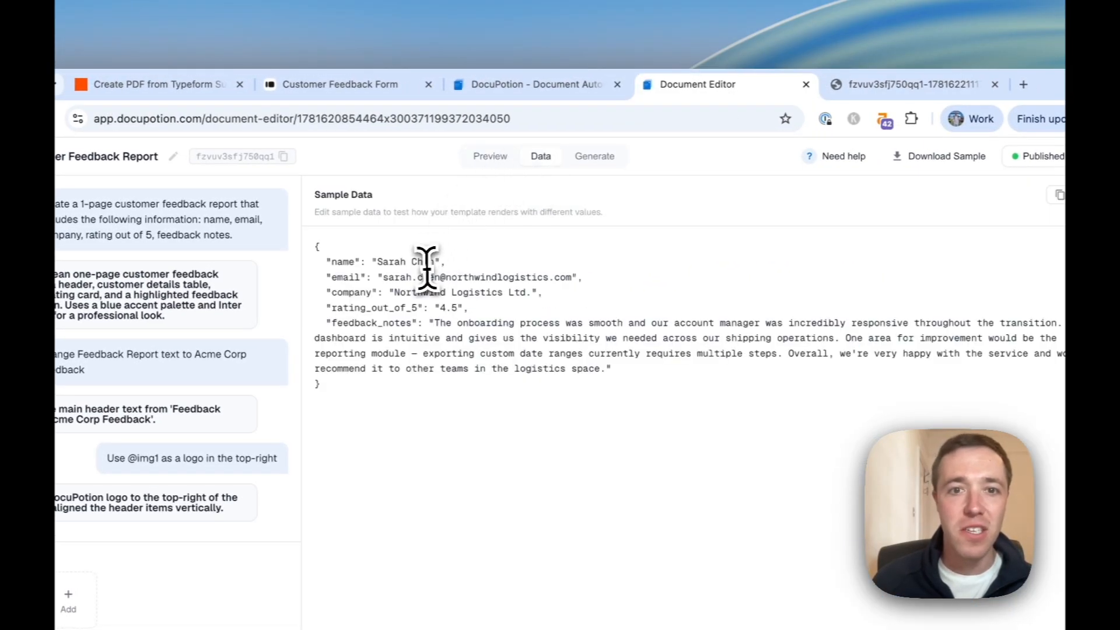
{"action": "left_click_drag", "start_coordinate": [377, 262], "coordinate": [407, 262]}
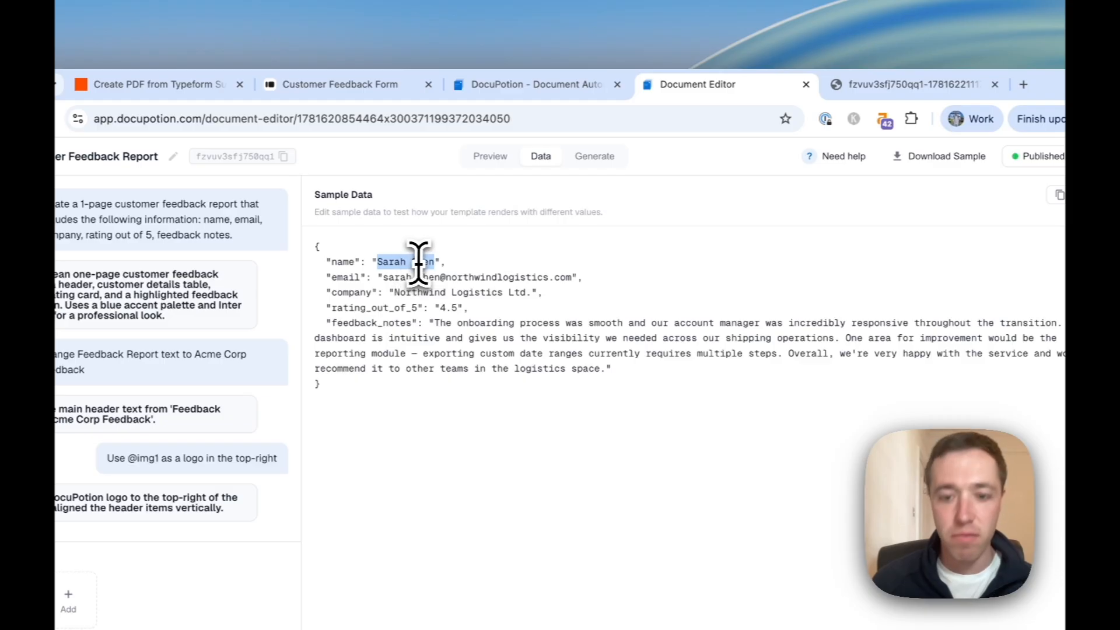
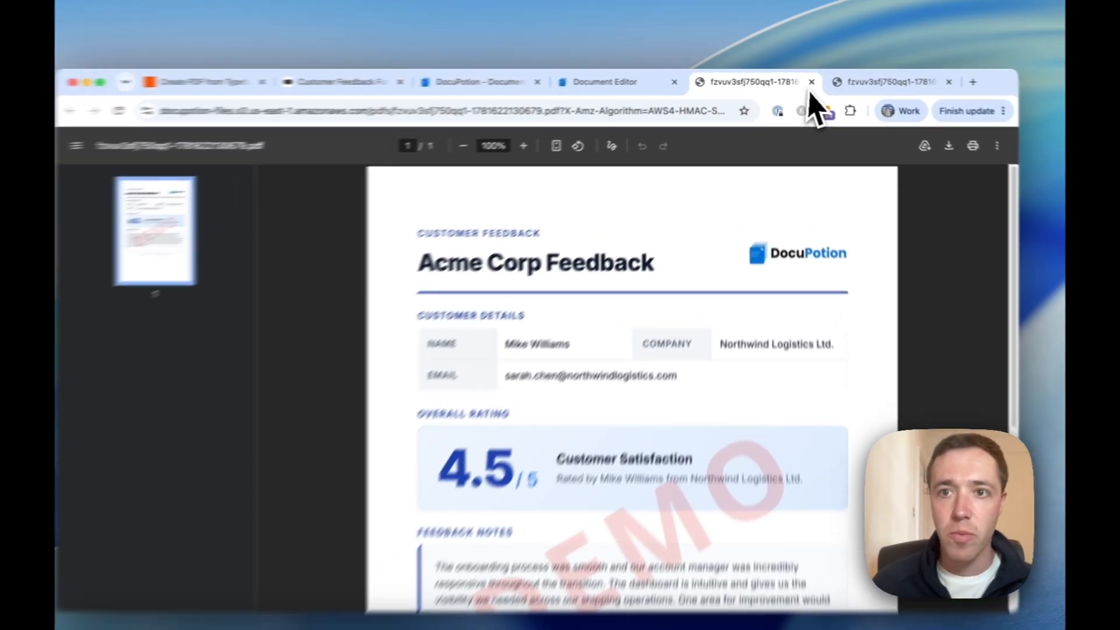
{"action": "left_click", "coordinate": [809, 81]}
Close the earlier sample PDF and return to the Zap being built.
{"action": "left_click", "coordinate": [815, 84]}
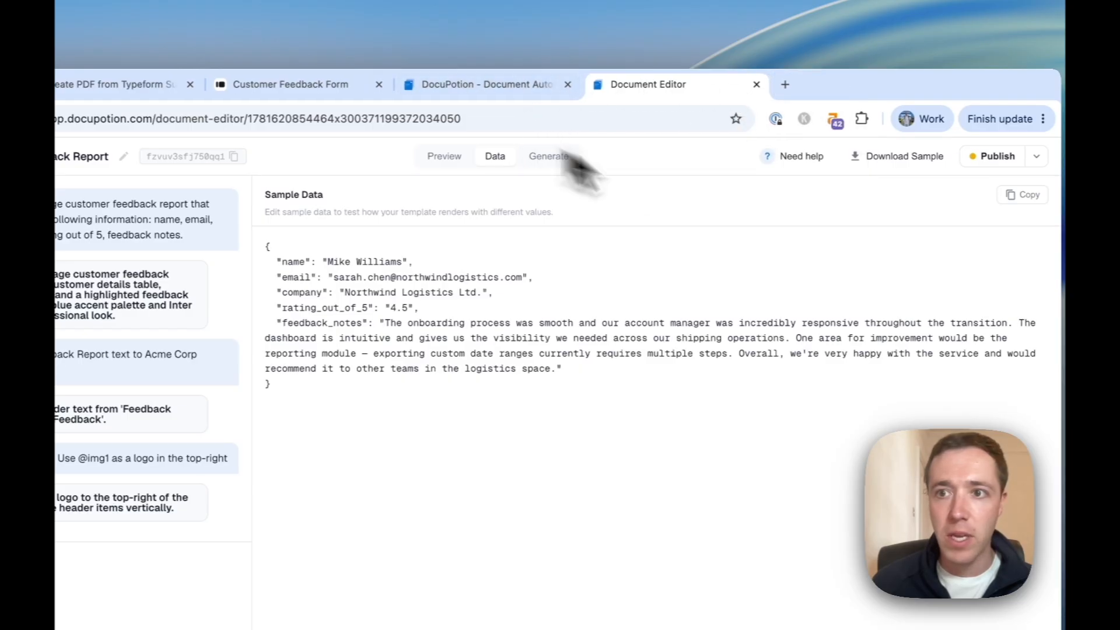
{"action": "left_click", "coordinate": [556, 159]}
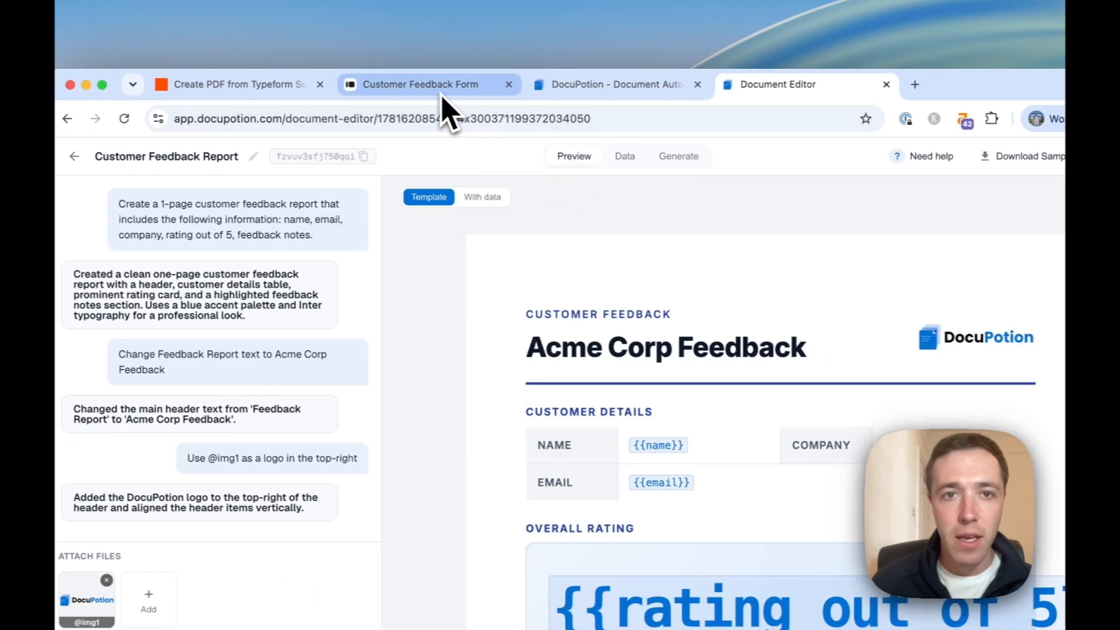
{"action": "left_click", "coordinate": [441, 94]}
{"action": "left_click", "coordinate": [295, 94]}
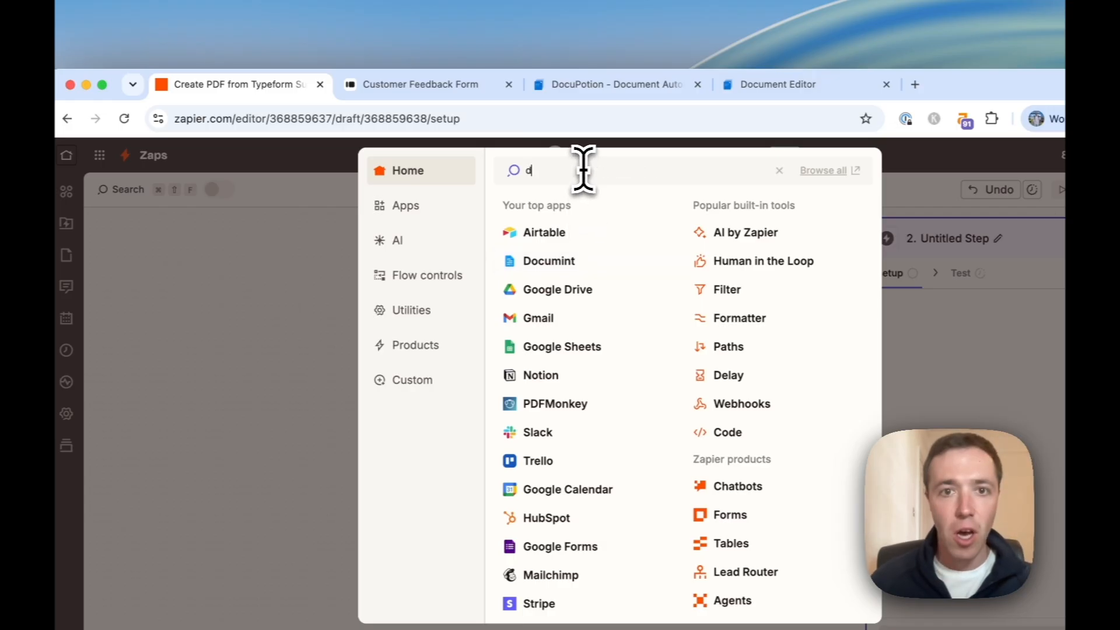
Set step 2 to DocuPotion's Create a Document action and choose Reconnect for its account.
{"action": "type", "text": "ion"}
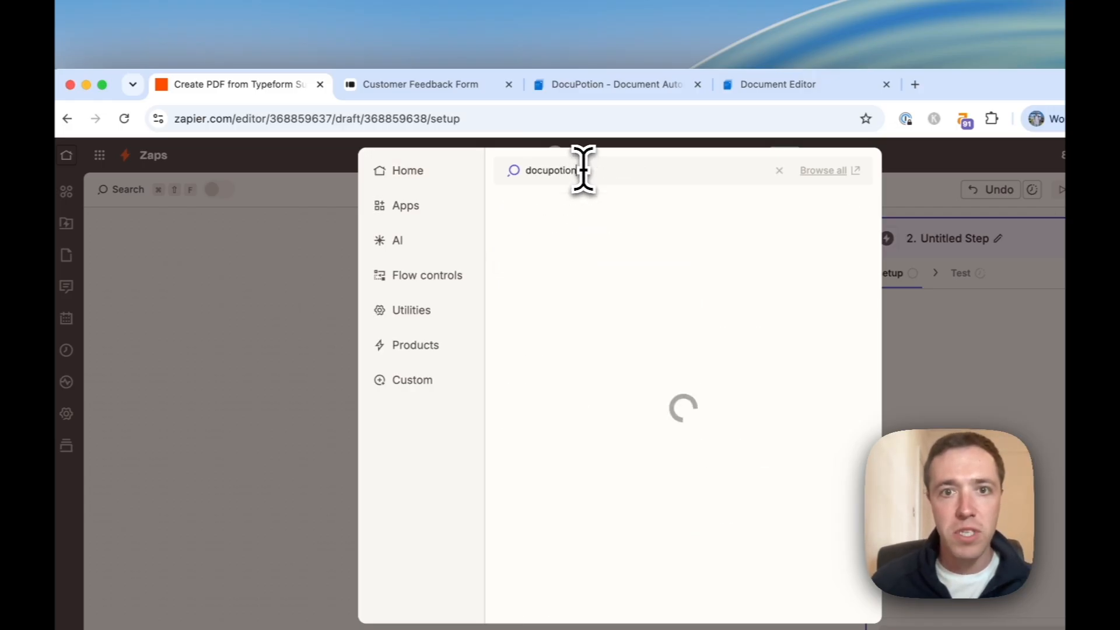
{"action": "left_click", "coordinate": [538, 211]}
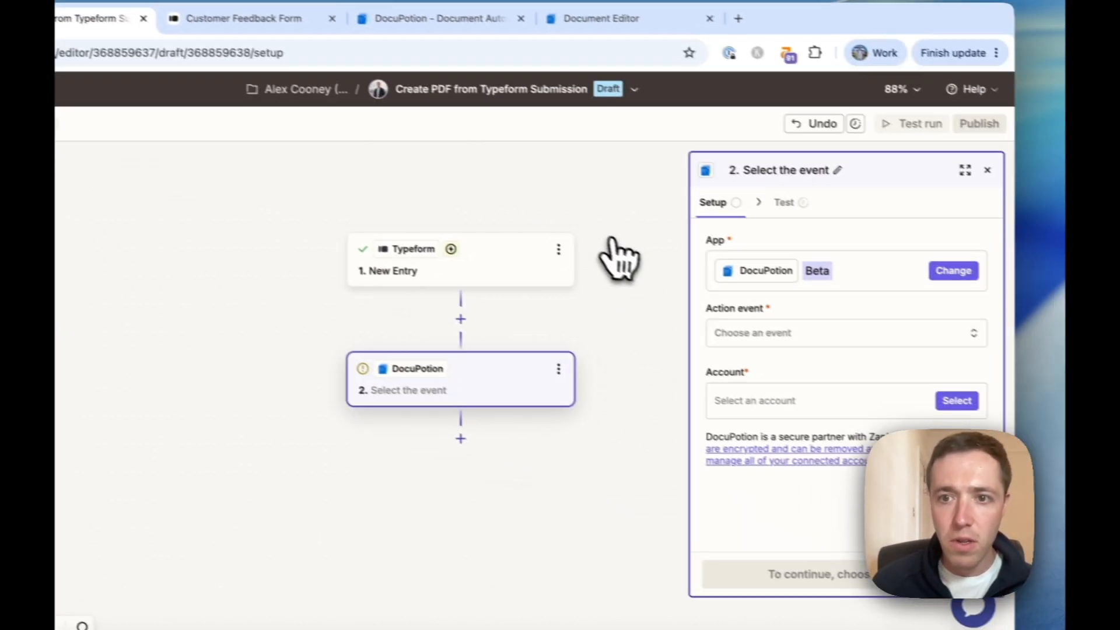
{"action": "left_click", "coordinate": [980, 408]}
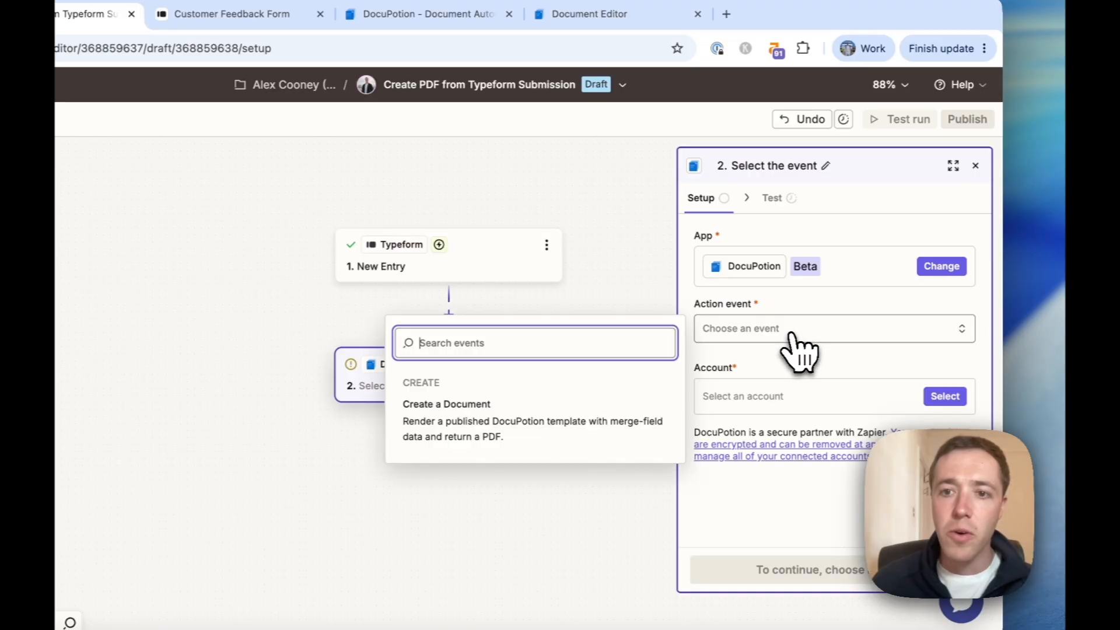
{"action": "left_click", "coordinate": [499, 432]}
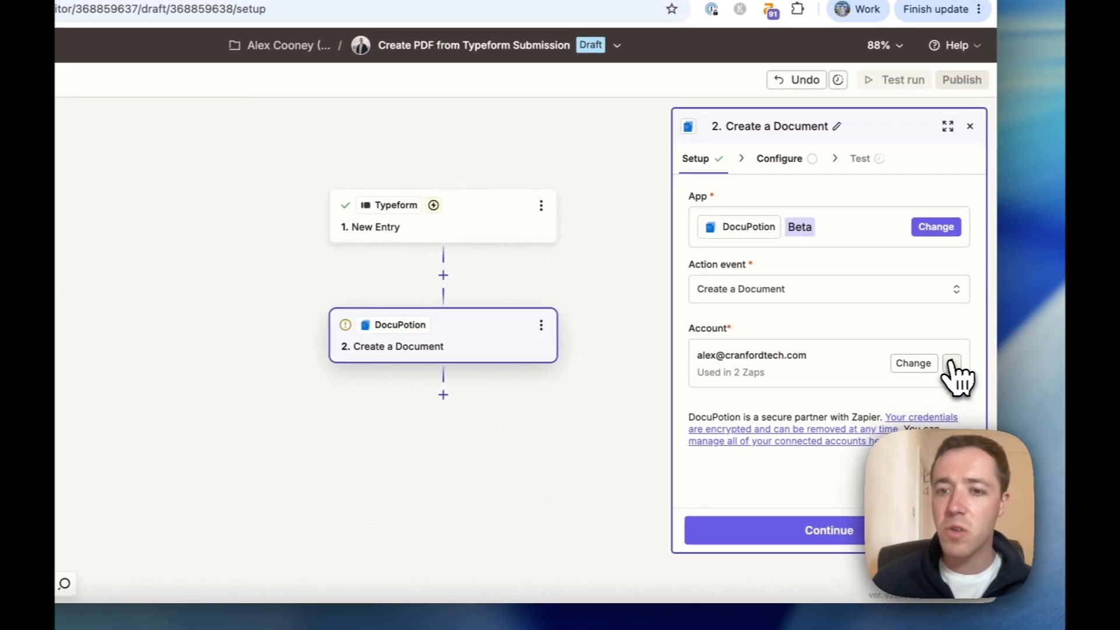
{"action": "left_click", "coordinate": [955, 389]}
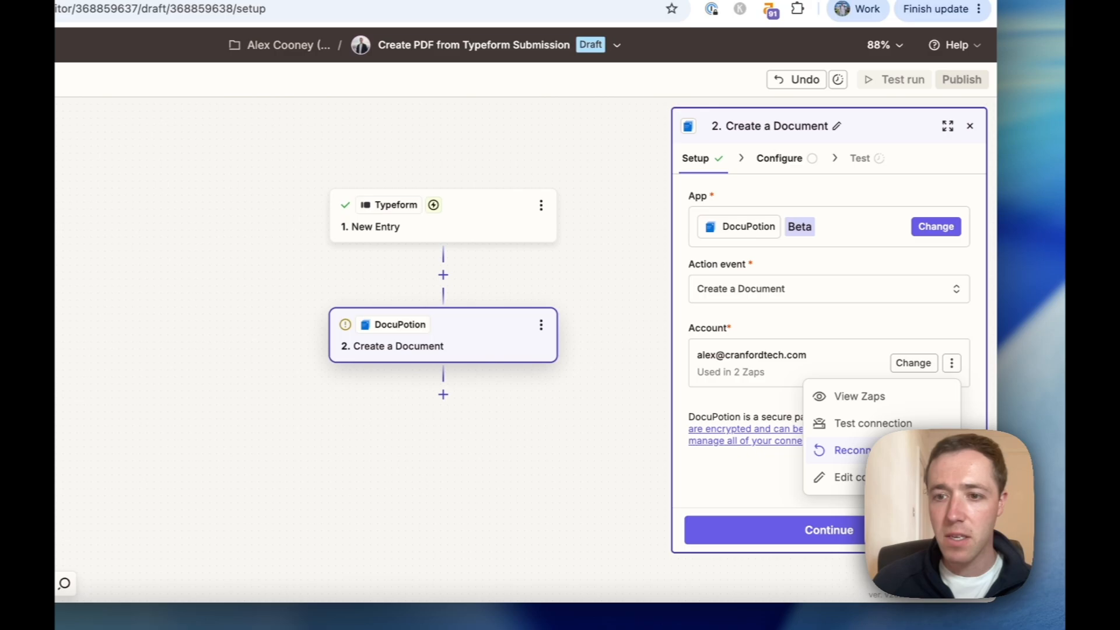
{"action": "left_click", "coordinate": [851, 449]}
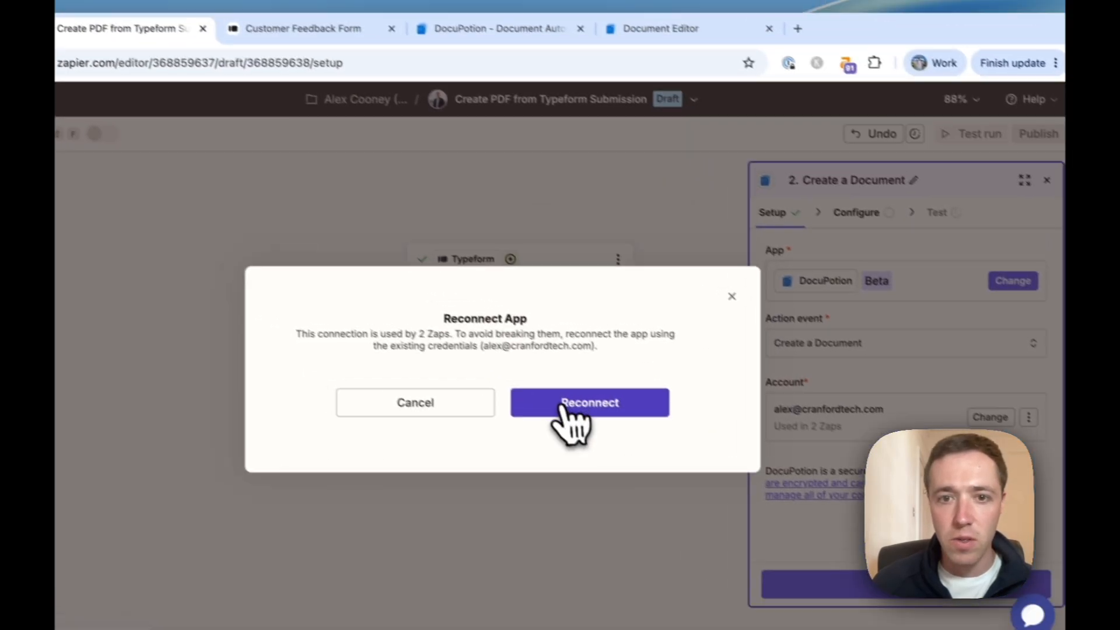
Confirm the reconnect and copy the API key from DocuPotion's API Integration settings.
{"action": "left_click", "coordinate": [677, 409]}
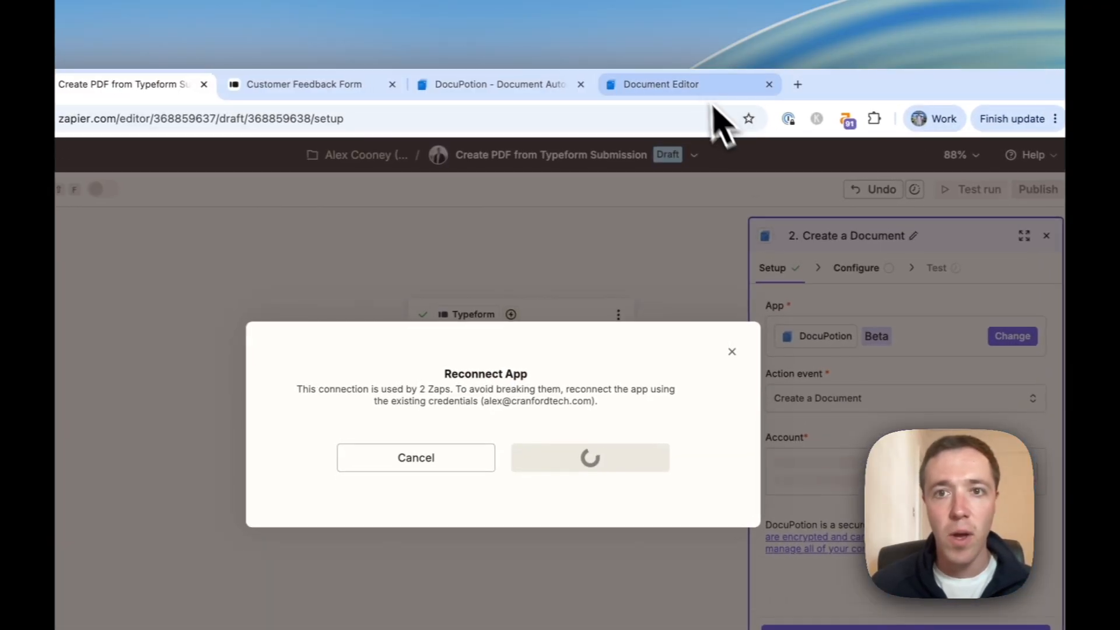
{"action": "left_click", "coordinate": [691, 84]}
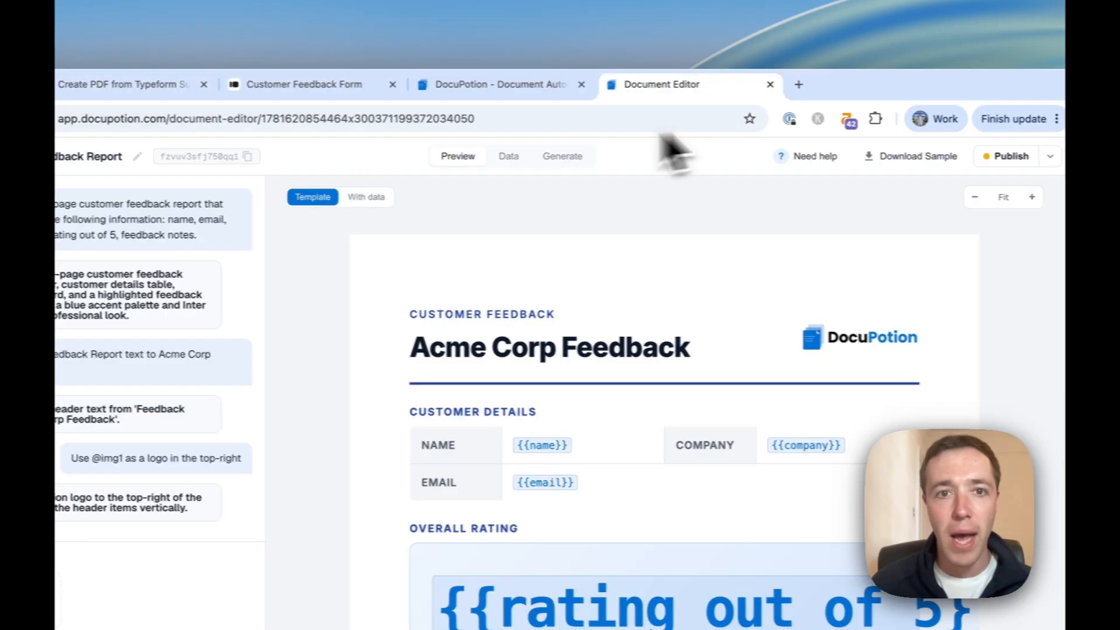
{"action": "left_click", "coordinate": [107, 156]}
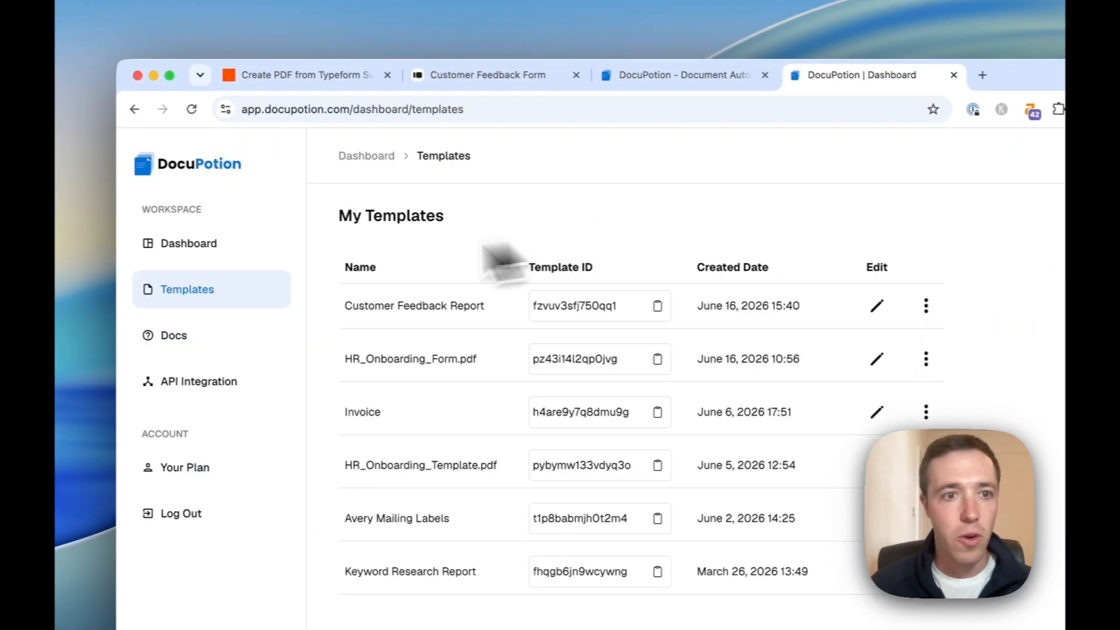
{"action": "left_click", "coordinate": [224, 386]}
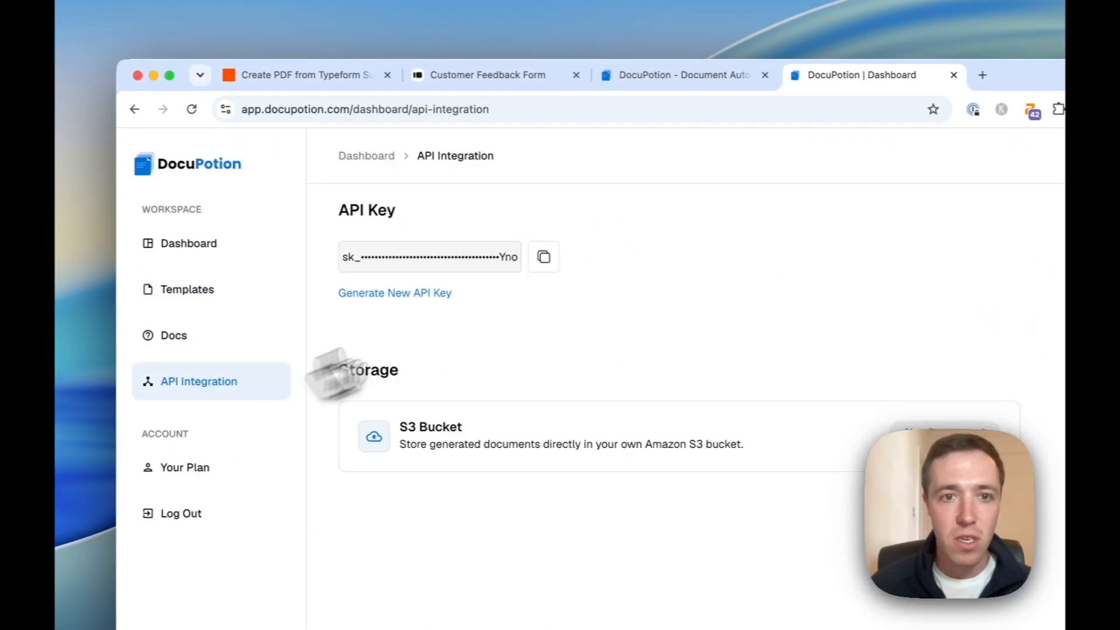
{"action": "left_click", "coordinate": [542, 257]}
Paste the API key into Zapier's connection popup to reconnect the DocuPotion account.
{"action": "left_click", "coordinate": [326, 85]}
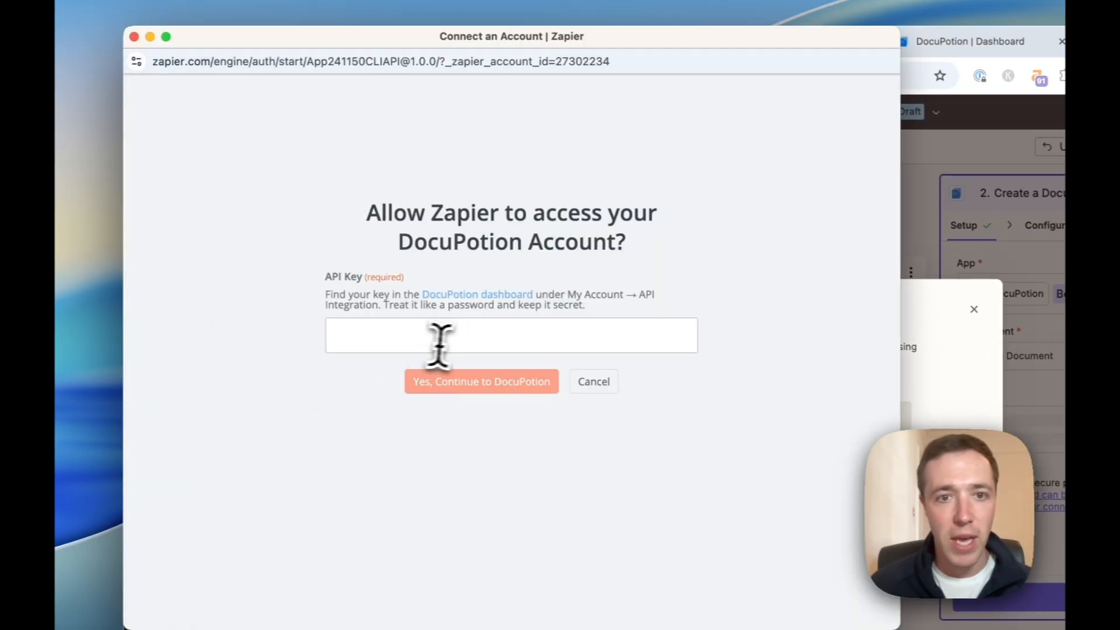
{"action": "left_click", "coordinate": [440, 343]}
{"action": "key", "text": "super+v"}
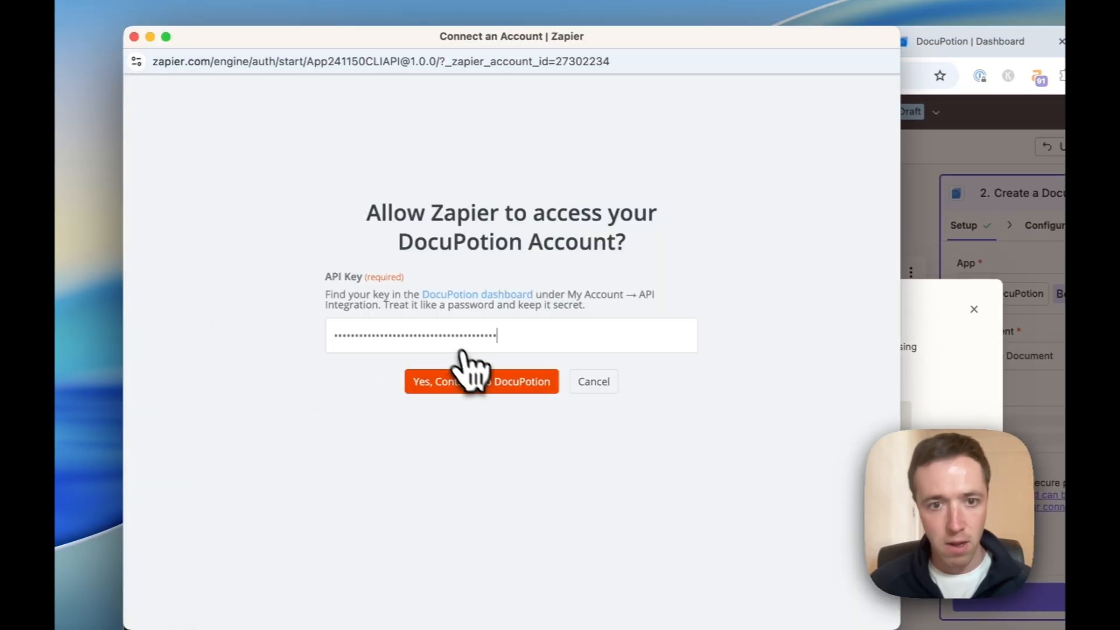
{"action": "left_click", "coordinate": [481, 384]}
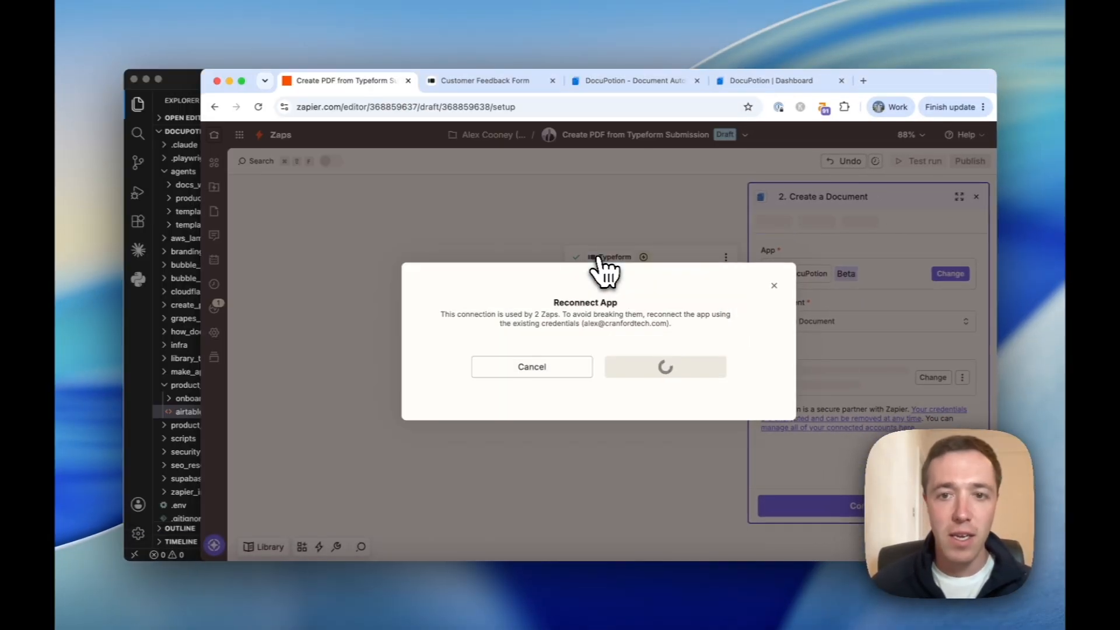
{"action": "left_click", "coordinate": [774, 285]}
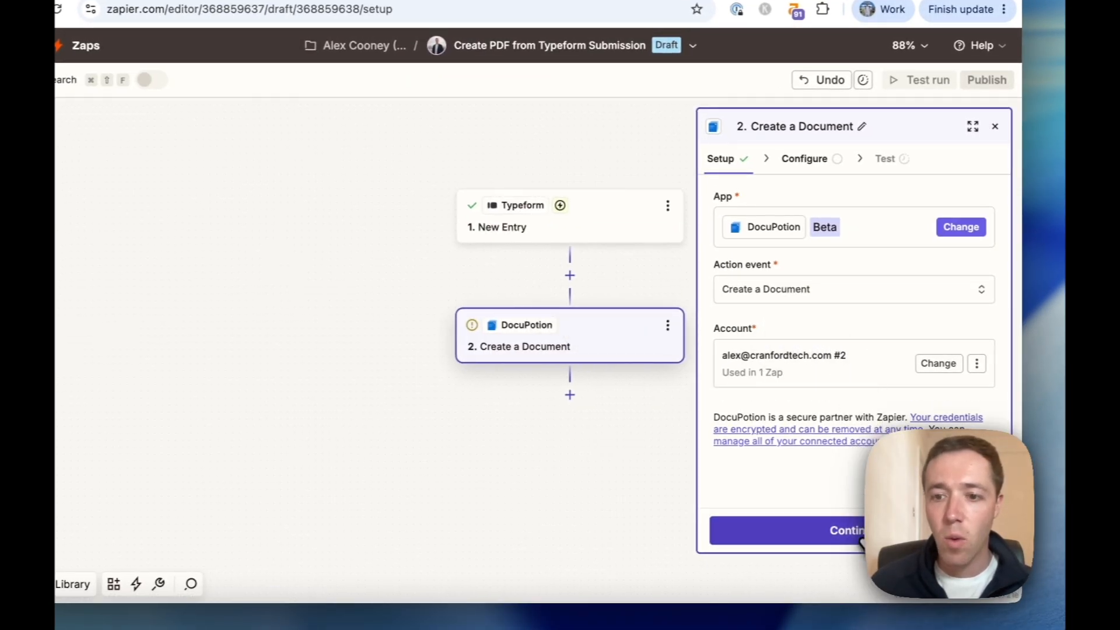
{"action": "left_click", "coordinate": [840, 530]}
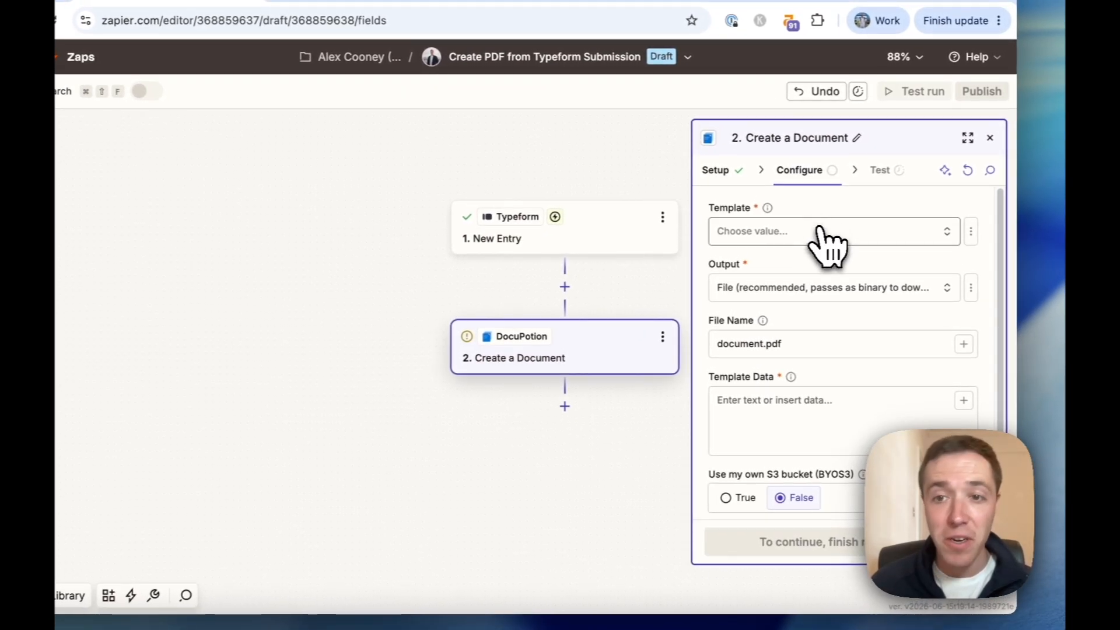
Choose the Customer Feedback Report template and clear 'document' from the File Name.
{"action": "left_click", "coordinate": [821, 229]}
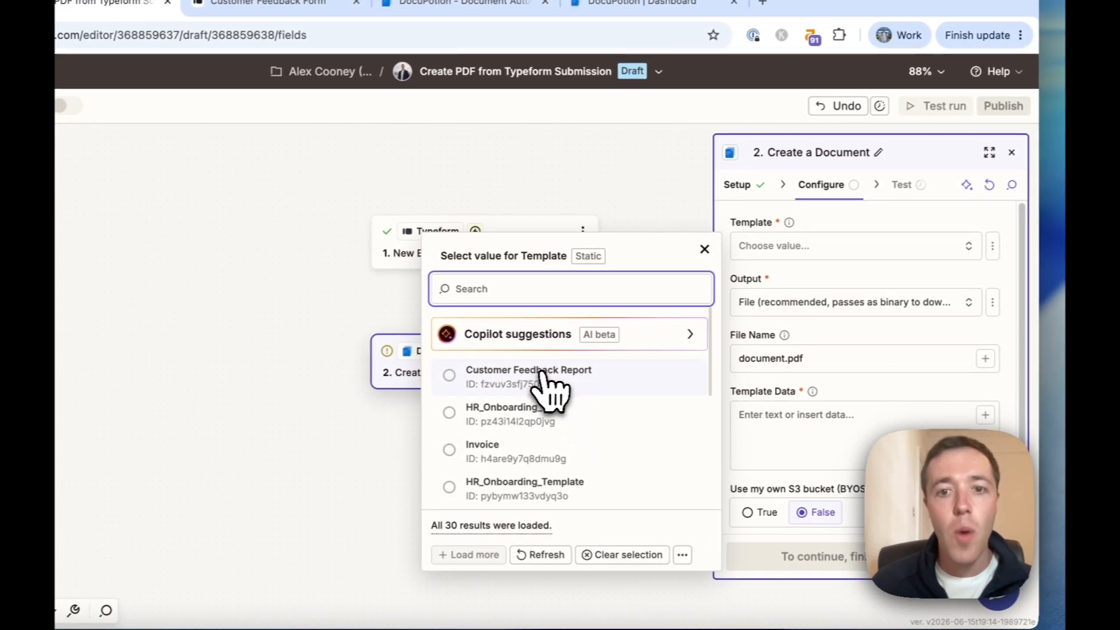
{"action": "left_click", "coordinate": [594, 381]}
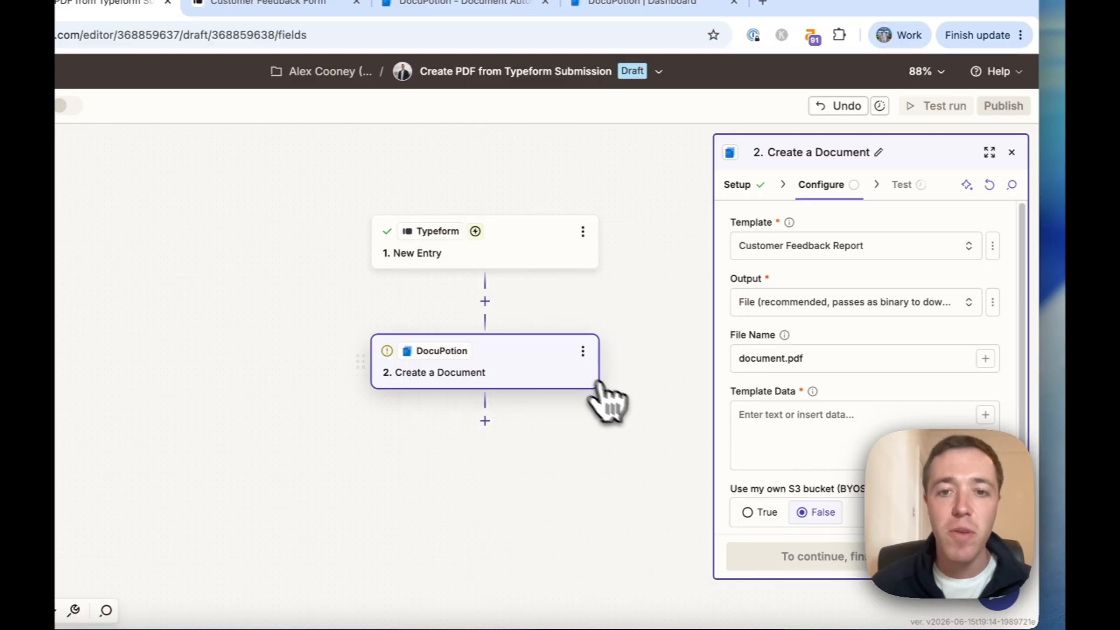
{"action": "left_click", "coordinate": [753, 361]}
{"action": "double_click", "coordinate": [753, 361]}
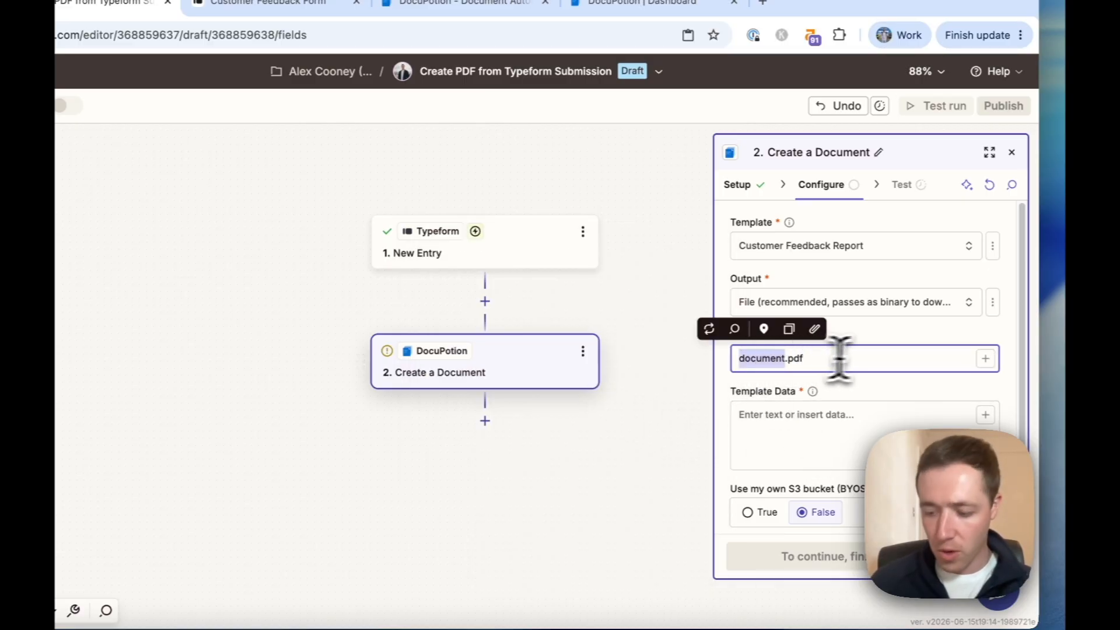
{"action": "key", "text": "BackSpace"}
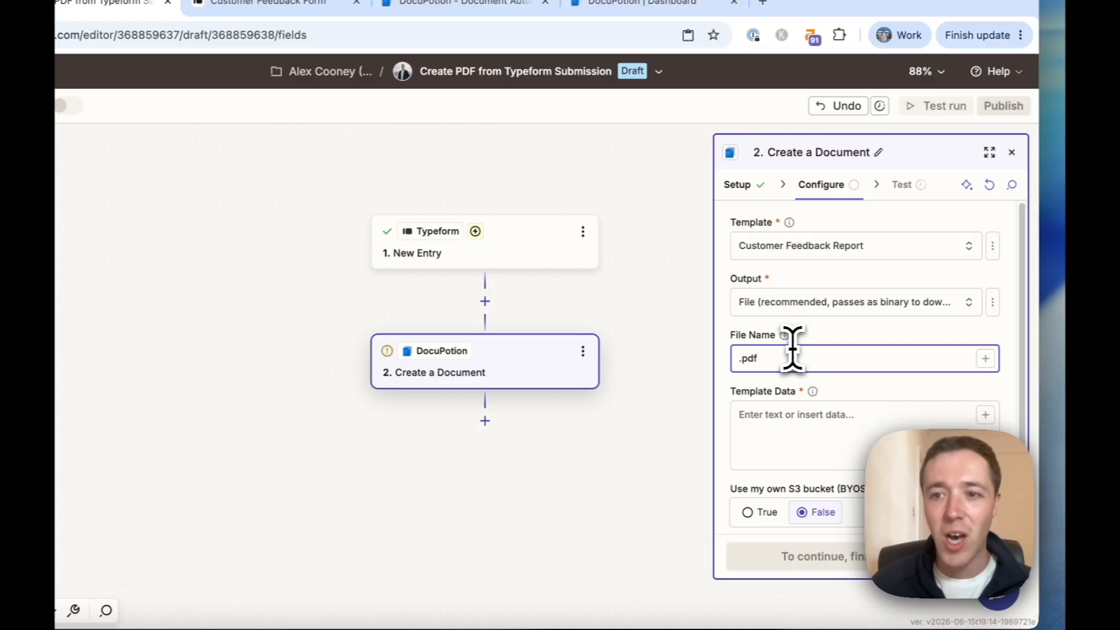
Set the File Name to the Typeform First name plus ' - customer feedback report'.
{"action": "left_click", "coordinate": [985, 358]}
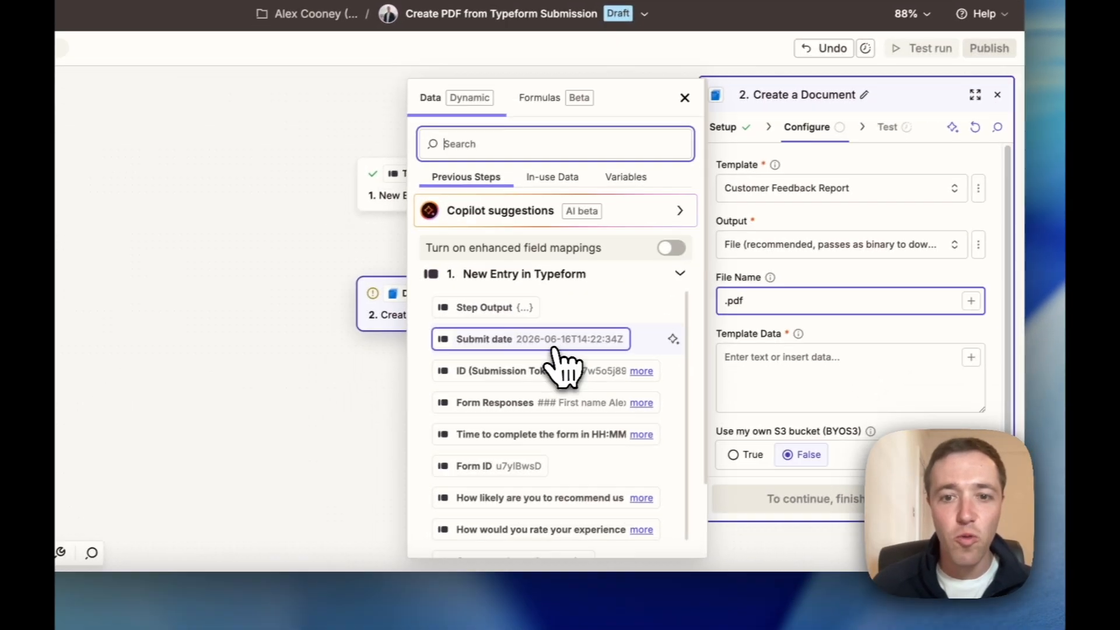
{"action": "scroll", "coordinate": [530, 445], "scroll_direction": "down", "scroll_amount": 3}
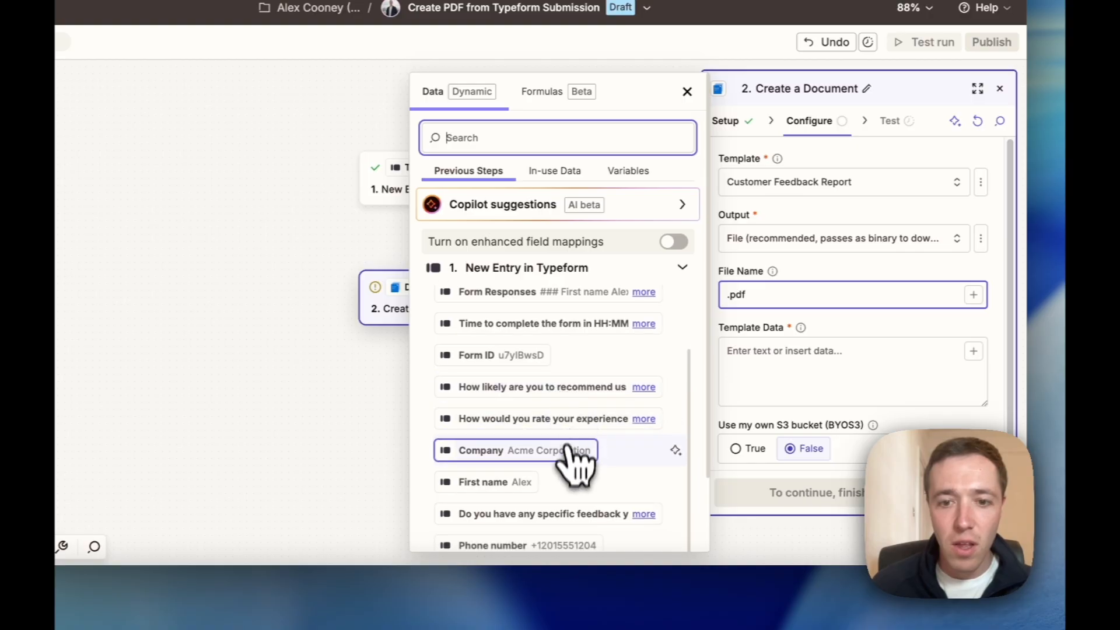
{"action": "left_click", "coordinate": [502, 477]}
{"action": "key", "text": "Escape"}
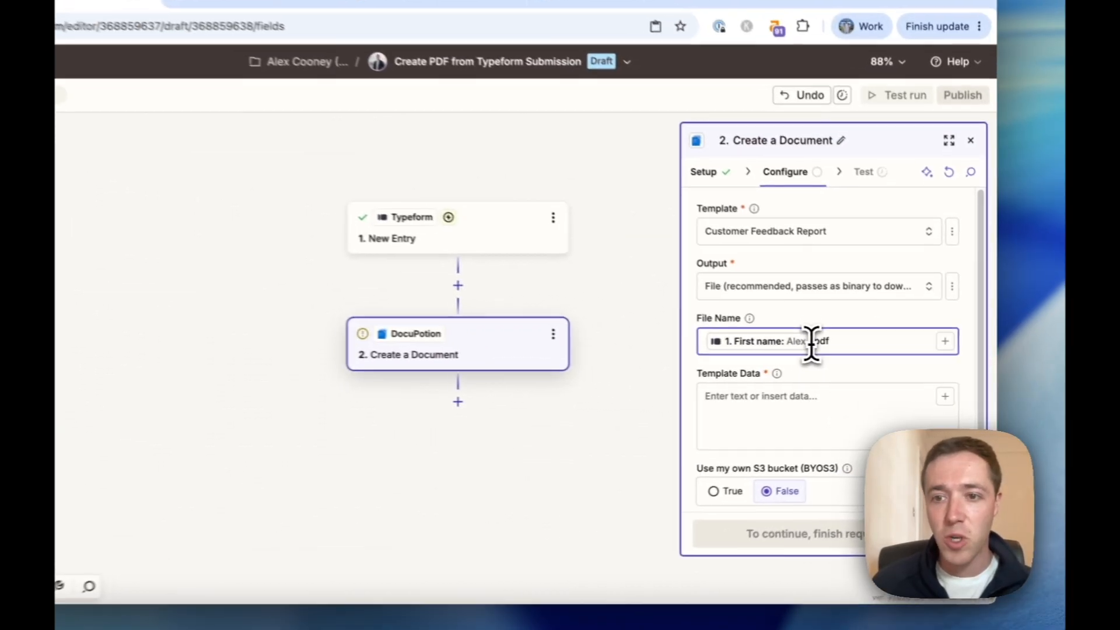
{"action": "left_click", "coordinate": [928, 362]}
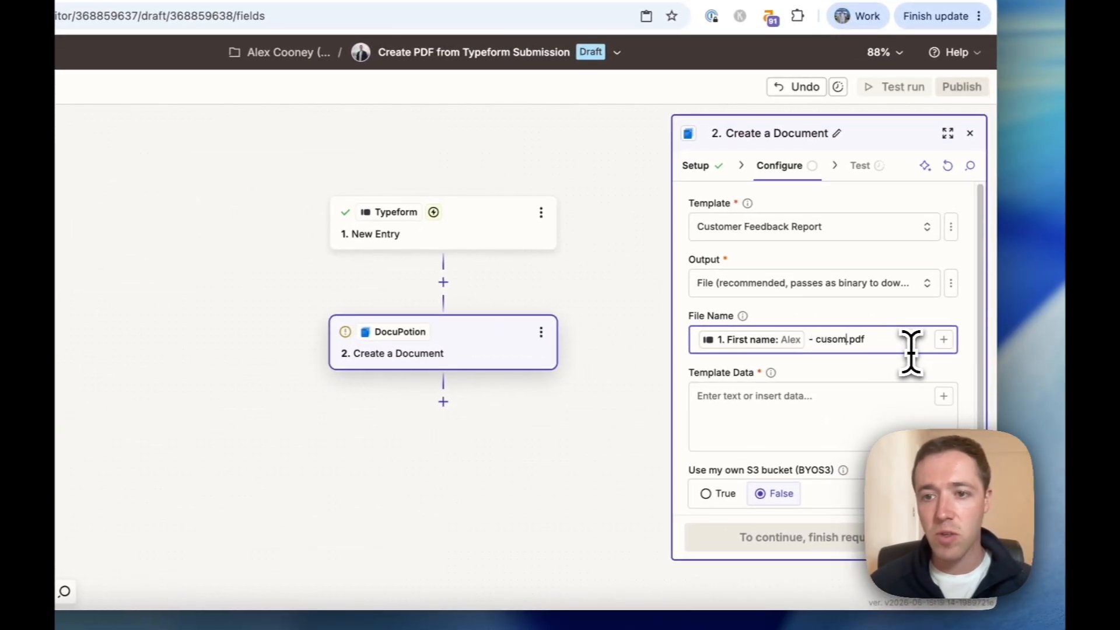
{"action": "key", "text": "BackSpace"}
{"action": "key", "text": "BackSpace"}
{"action": "key", "text": "BackSpace"}
{"action": "key", "text": "BackSpace"}
{"action": "key", "text": "BackSpace"}
{"action": "type", "text": "tomer fe"}
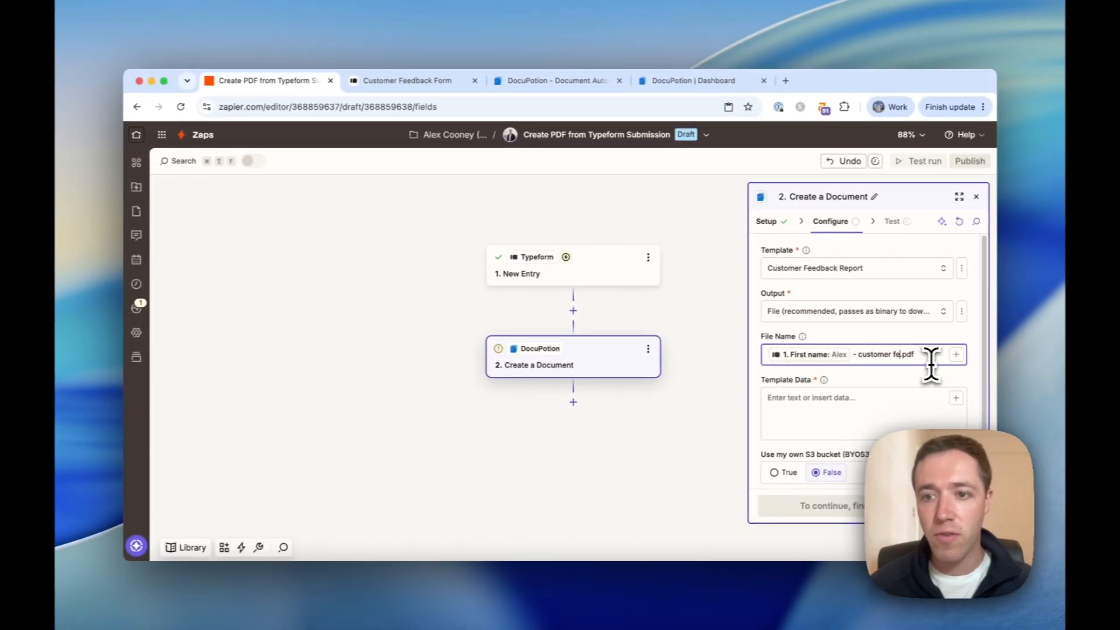
{"action": "type", "text": "edback rep"}
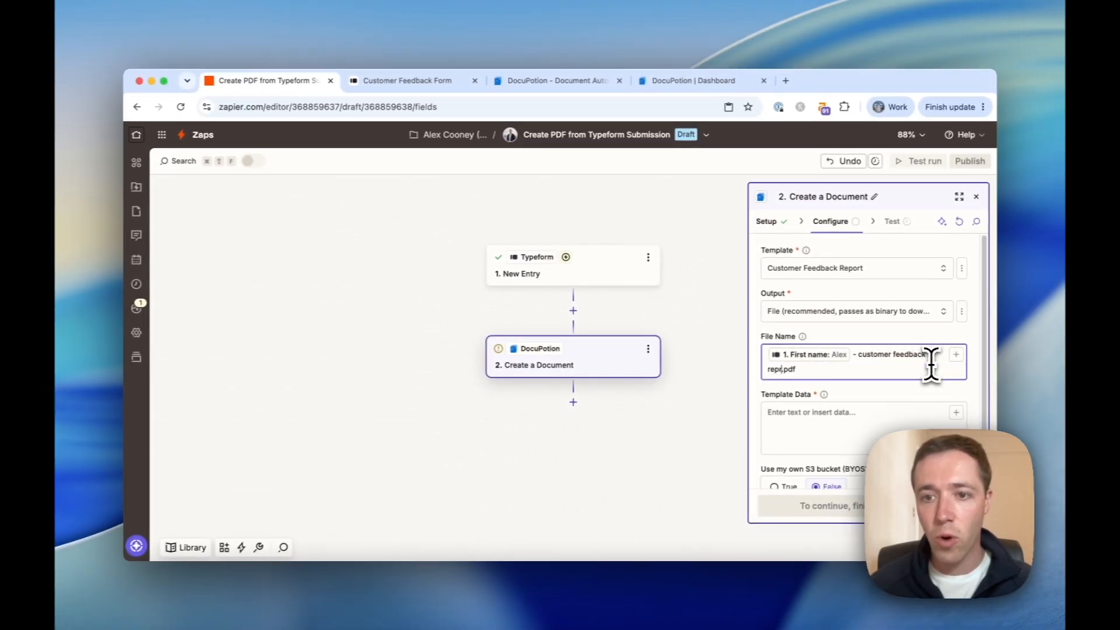
{"action": "type", "text": "ort"}
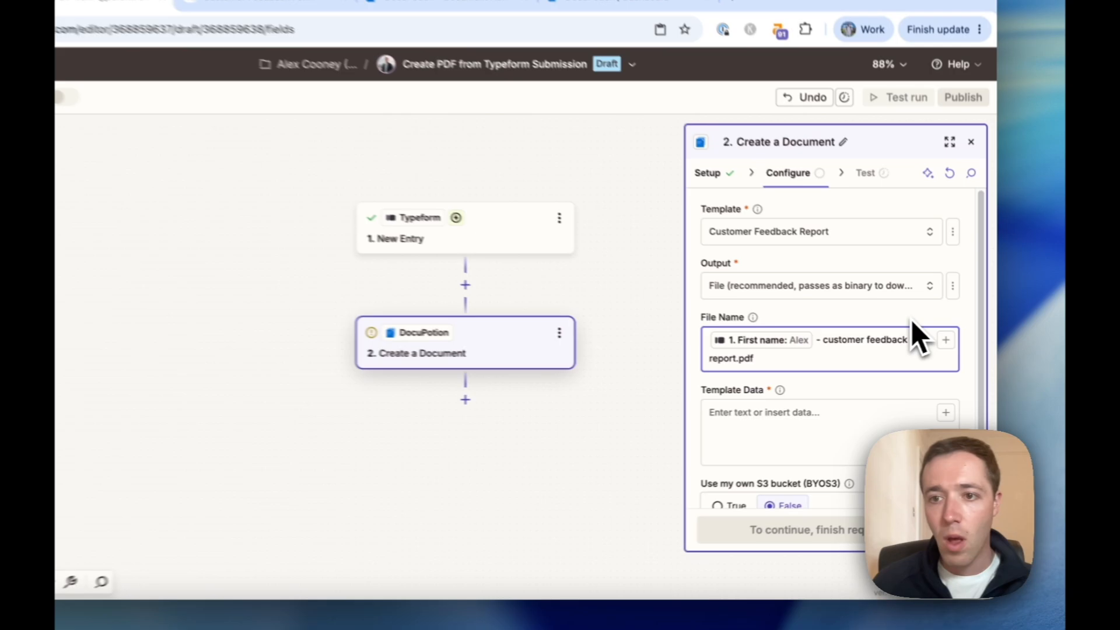
{"action": "scroll", "coordinate": [871, 385], "scroll_direction": "down", "scroll_amount": 1}
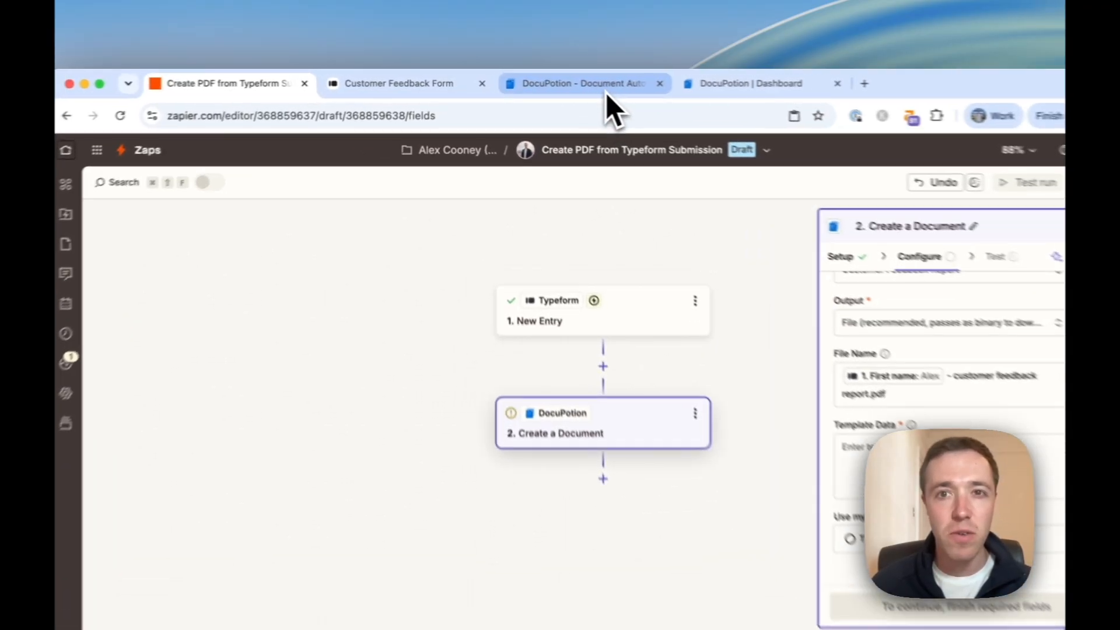
Open the Customer Feedback Report template in DocuPotion, then return to the Zapier editor.
{"action": "left_click", "coordinate": [694, 80]}
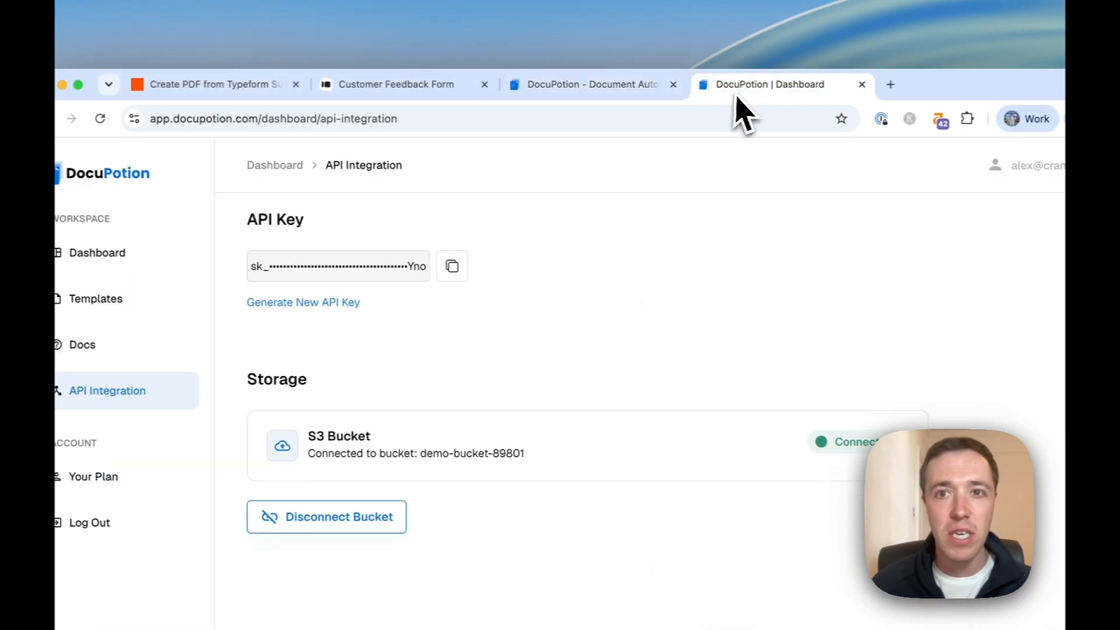
{"action": "left_click", "coordinate": [114, 300]}
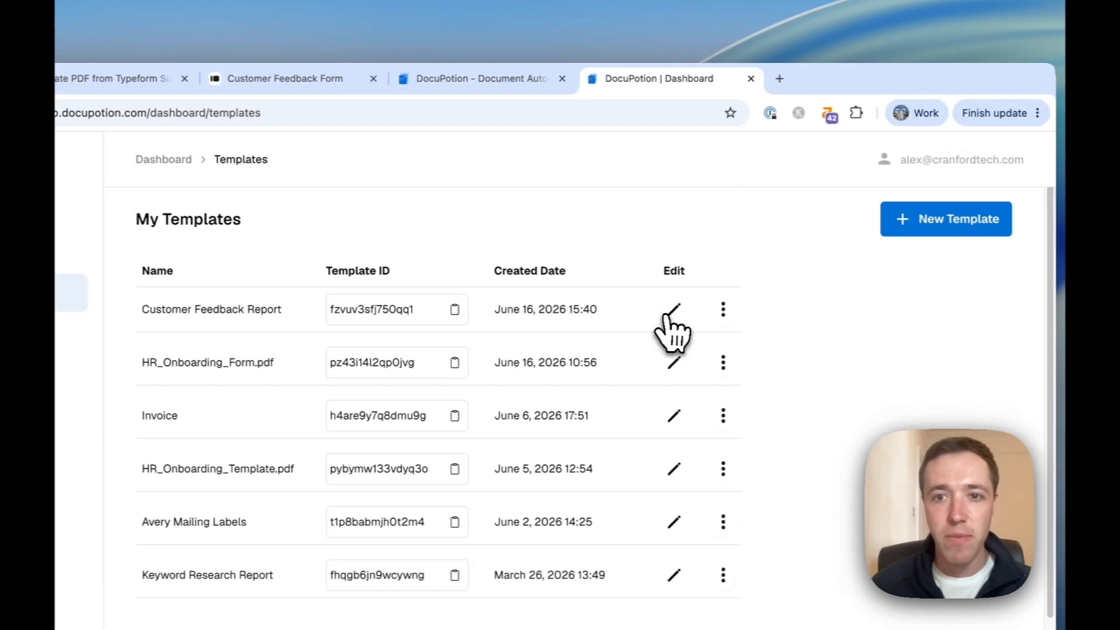
{"action": "left_click", "coordinate": [613, 325]}
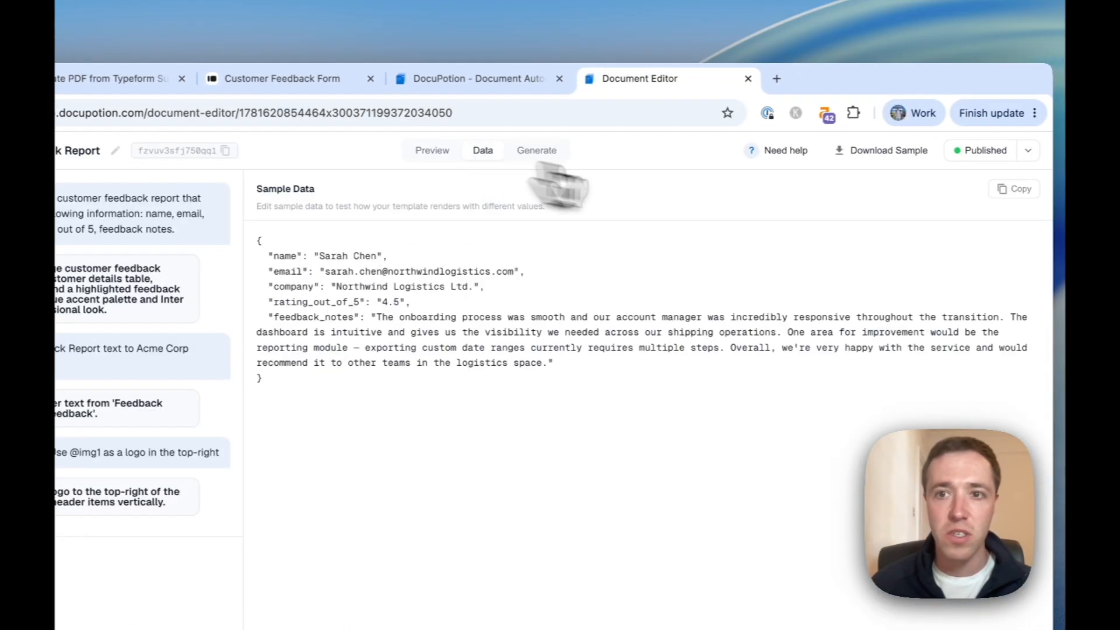
{"action": "left_click", "coordinate": [283, 78]}
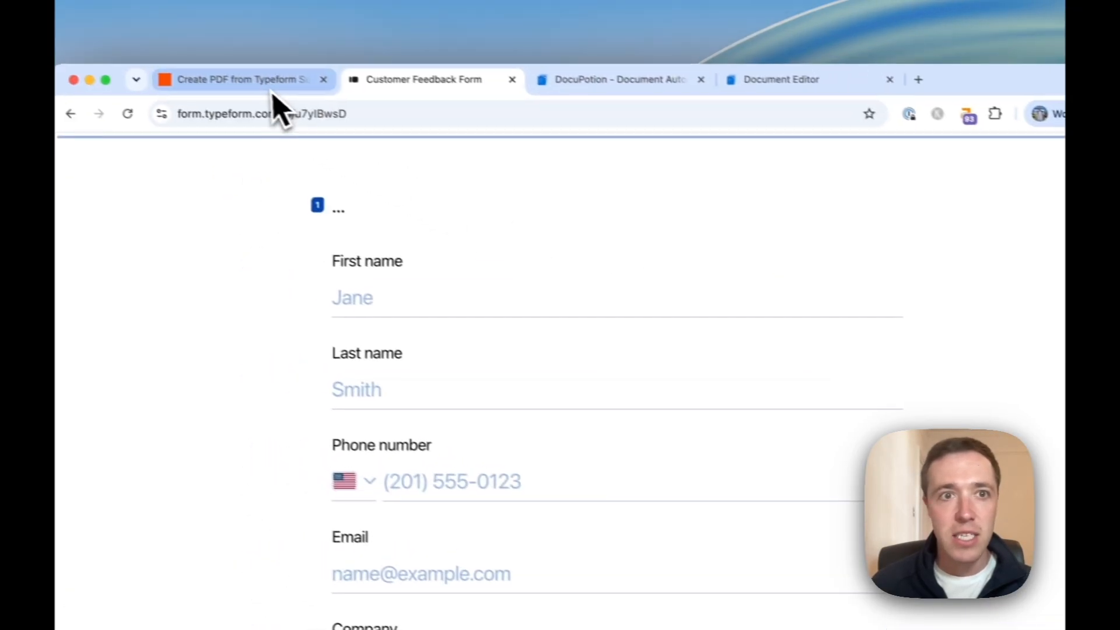
{"action": "left_click", "coordinate": [169, 56]}
Paste the template's sample JSON into Template Data and delete the sample name value.
{"action": "left_click", "coordinate": [770, 394]}
{"action": "key", "text": "super+v"}
{"action": "scroll", "coordinate": [771, 379], "scroll_direction": "up", "scroll_amount": 10}
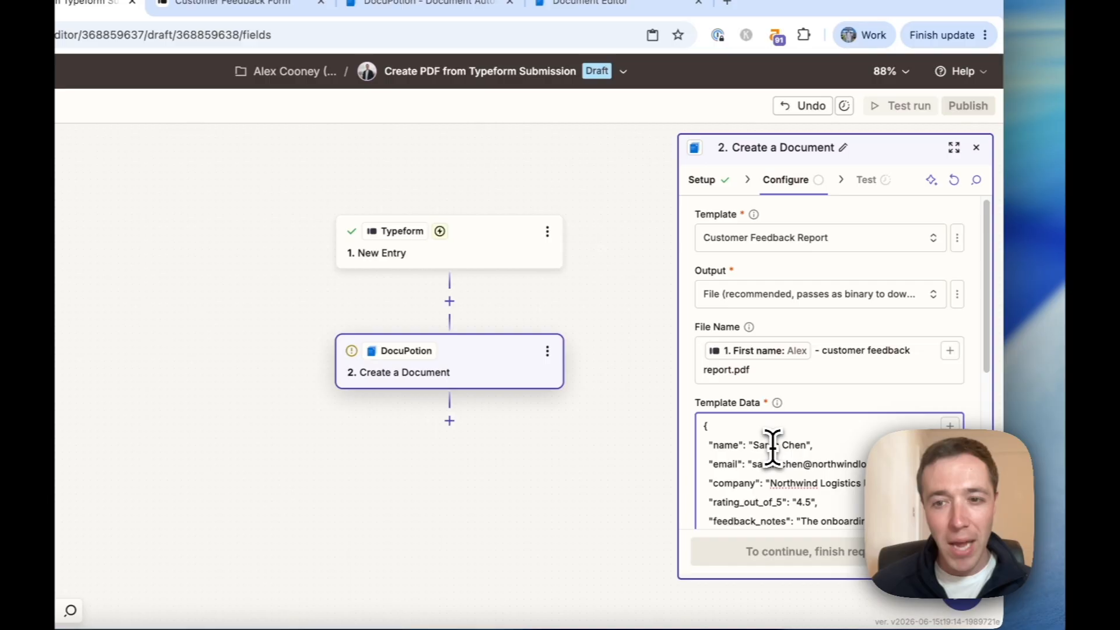
{"action": "left_click_drag", "start_coordinate": [753, 445], "coordinate": [806, 445]}
{"action": "key", "text": "BackSpace"}
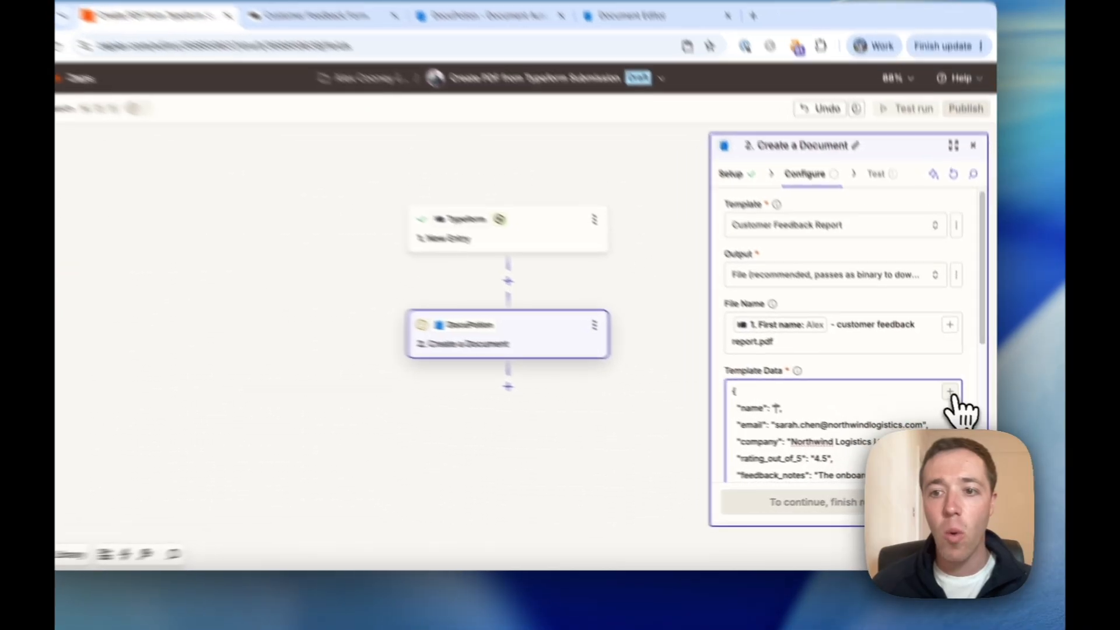
Map the name and email keys to the Typeform First name and Email answers.
{"action": "left_click", "coordinate": [956, 407]}
{"action": "scroll", "coordinate": [531, 484], "scroll_direction": "down", "scroll_amount": 3}
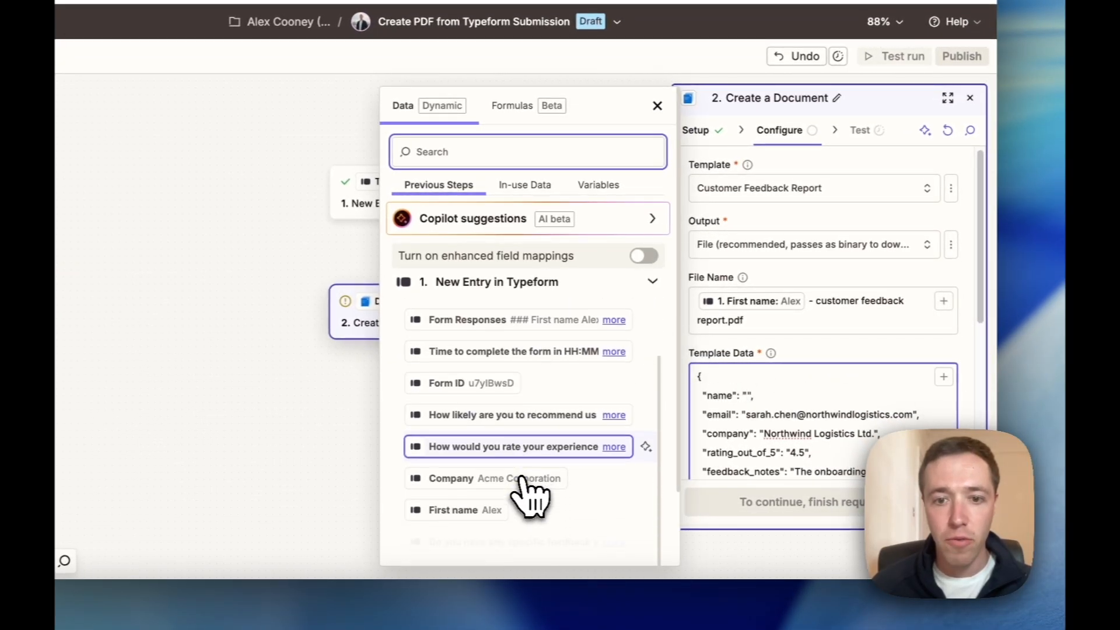
{"action": "left_click", "coordinate": [477, 495]}
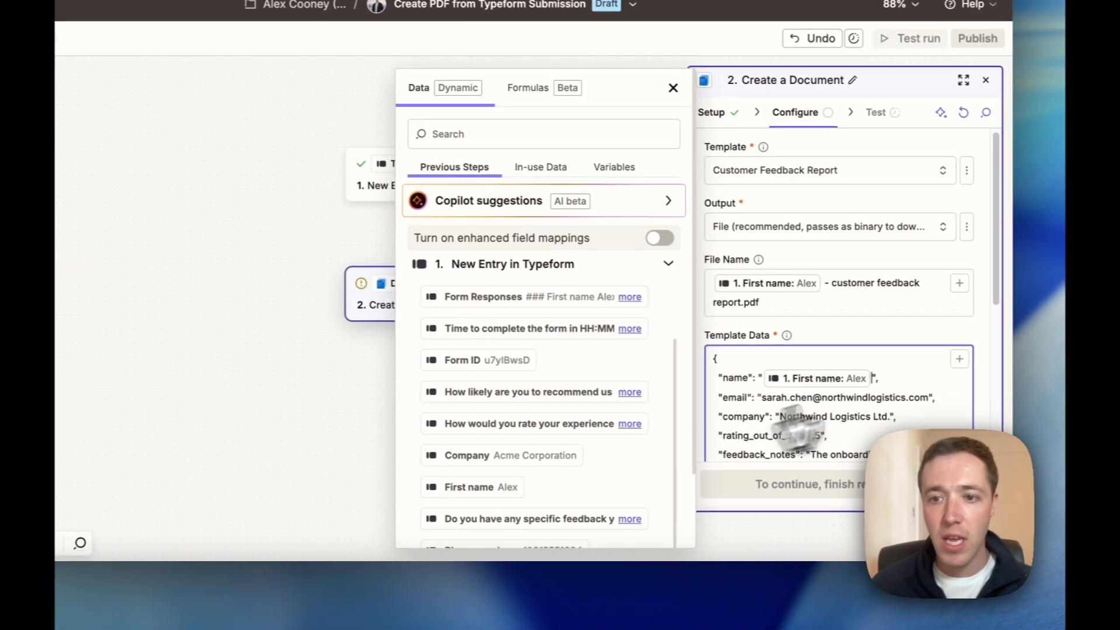
{"action": "double_click", "coordinate": [771, 401]}
{"action": "key", "text": "alt+shift+Right"}
{"action": "key", "text": "alt+shift+Right"}
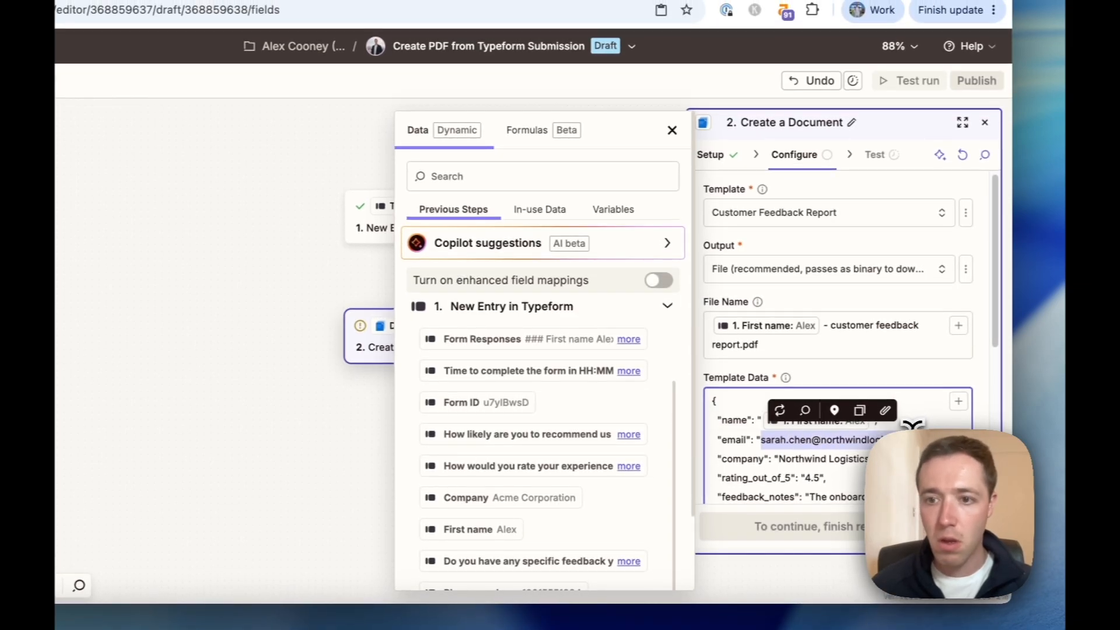
{"action": "key", "text": "BackSpace"}
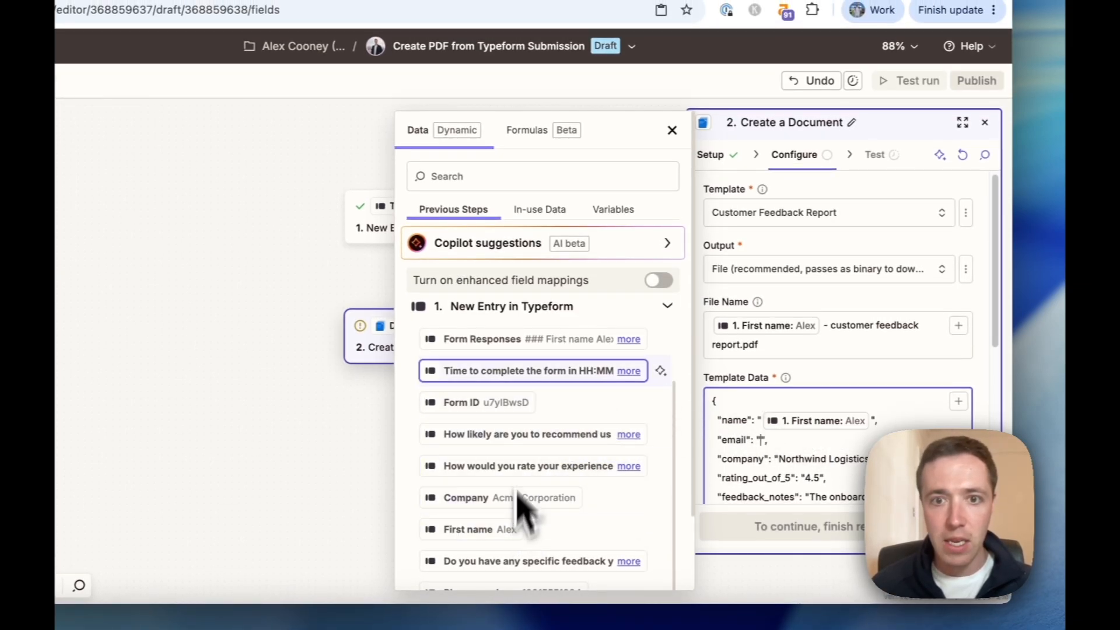
{"action": "left_click", "coordinate": [484, 176]}
{"action": "type", "text": "em"}
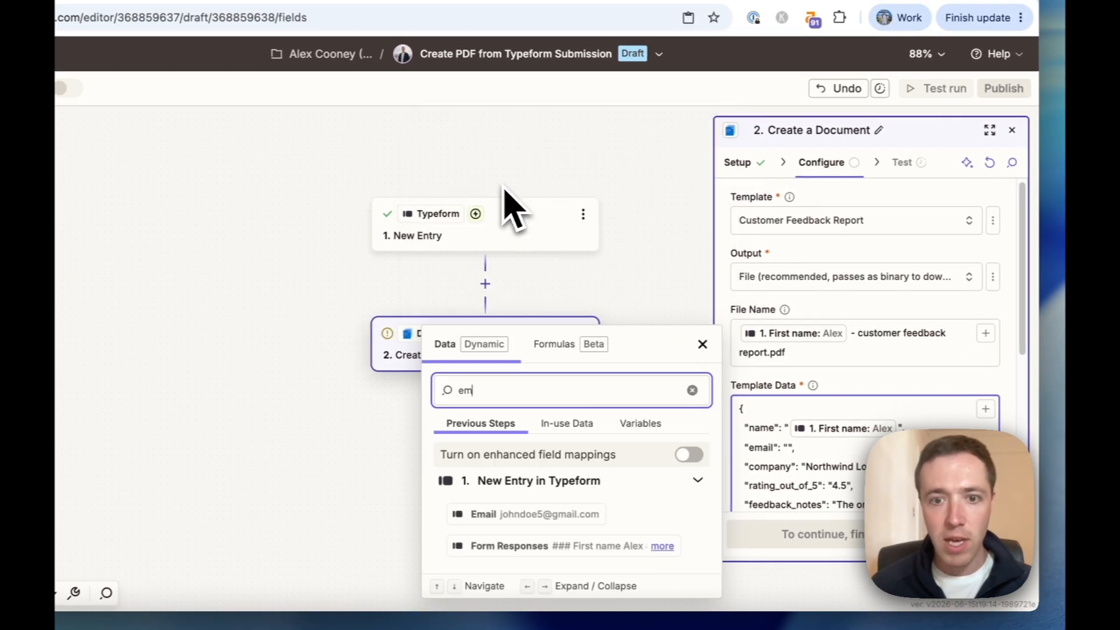
{"action": "left_click", "coordinate": [528, 514]}
Replace the sample company name with the Typeform Company answer.
{"action": "scroll", "coordinate": [819, 426], "scroll_direction": "down", "scroll_amount": 1}
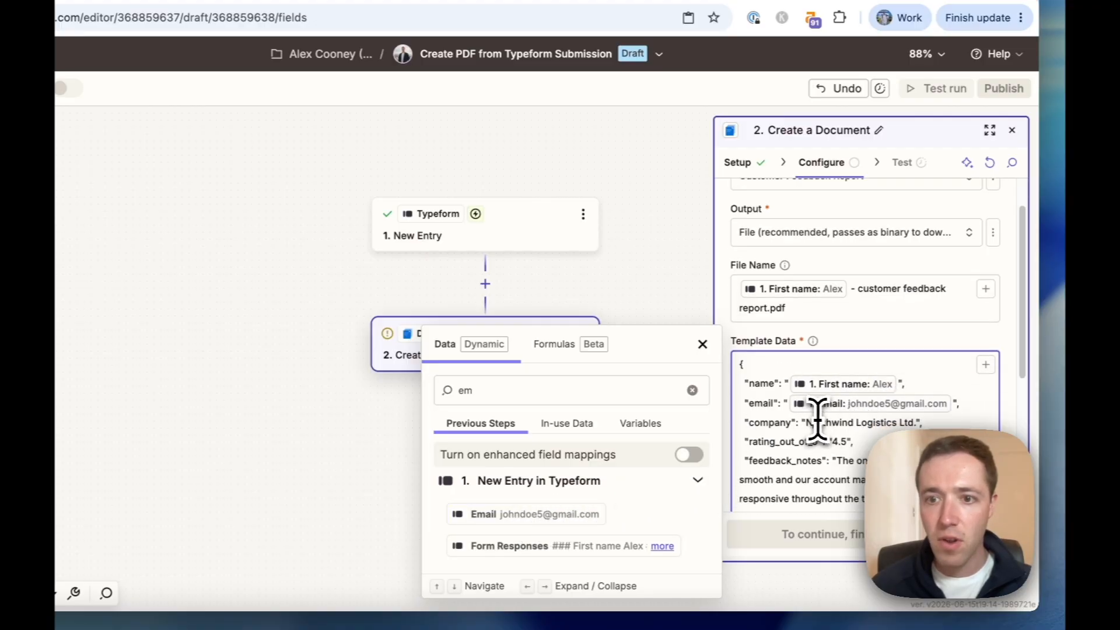
{"action": "double_click", "coordinate": [819, 419]}
{"action": "key", "text": "alt+shift+Right"}
{"action": "key", "text": "alt+shift+Right"}
{"action": "key", "text": "BackSpace"}
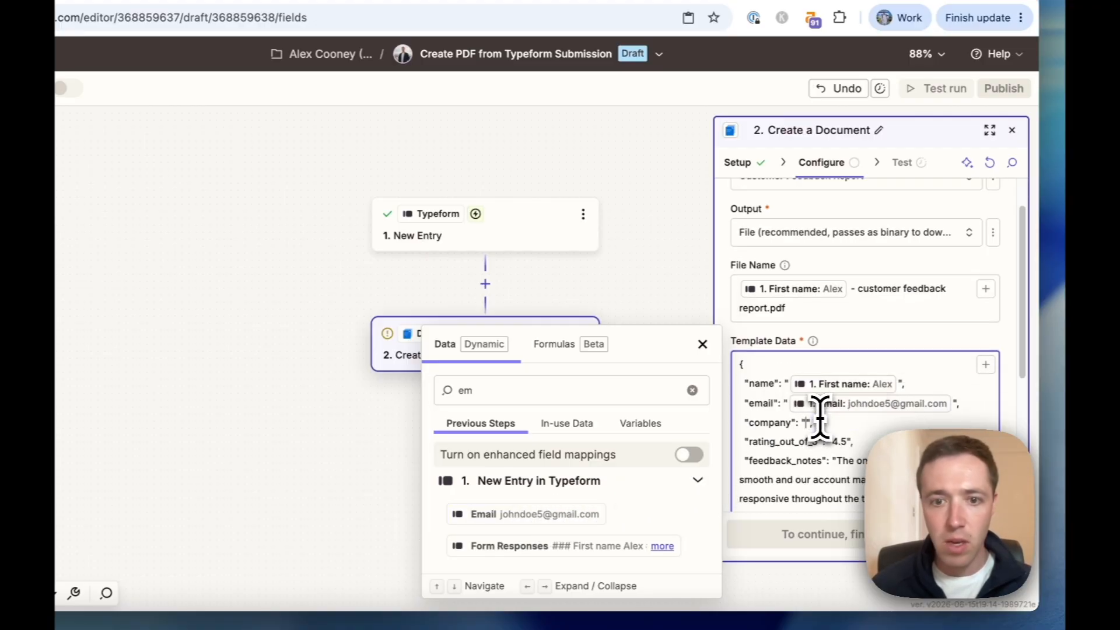
{"action": "double_click", "coordinate": [469, 391]}
{"action": "type", "text": "com"}
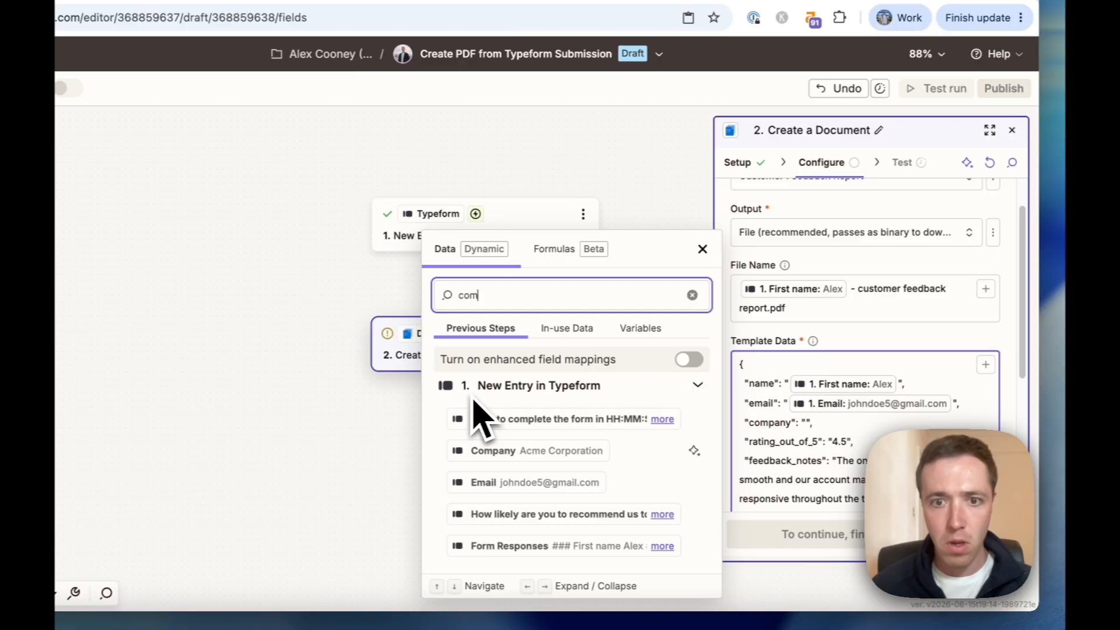
{"action": "left_click", "coordinate": [531, 452]}
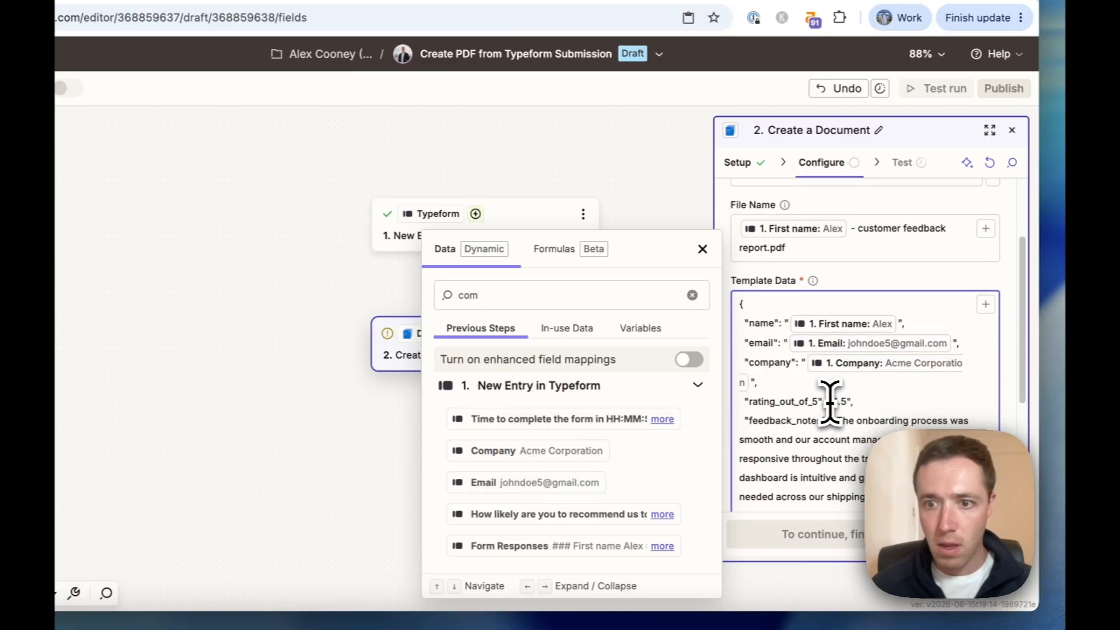
Replace the sample 4.5 rating_out_of_5 with the Typeform experience rating answer.
{"action": "left_click", "coordinate": [831, 403]}
{"action": "key", "text": "alt+shift+Right"}
{"action": "key", "text": "BackSpace"}
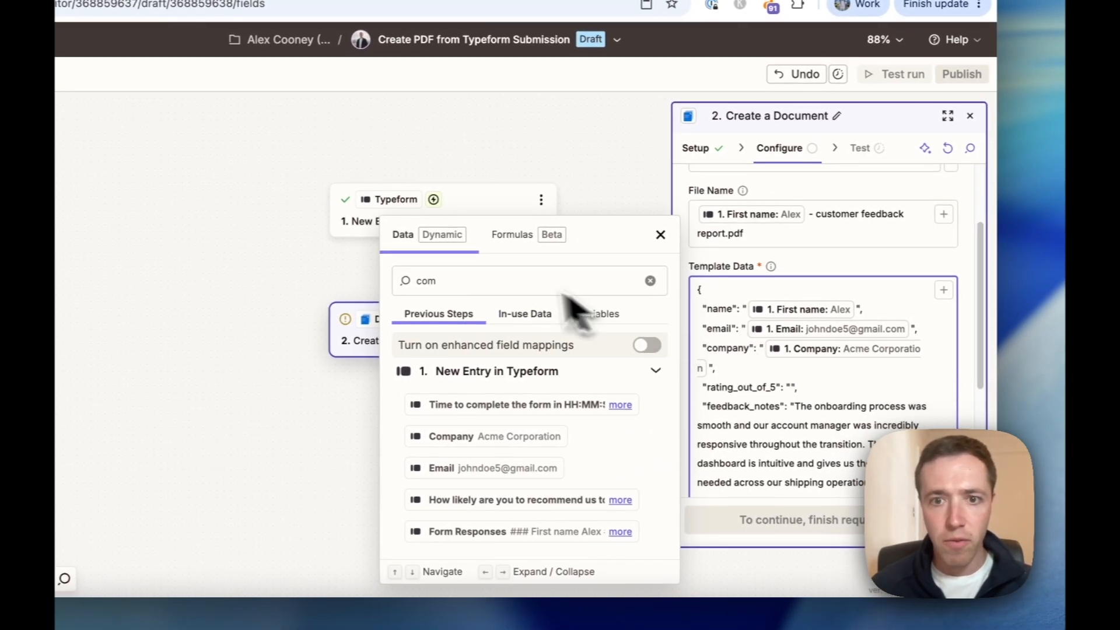
{"action": "double_click", "coordinate": [502, 279]}
{"action": "type", "text": "ra"}
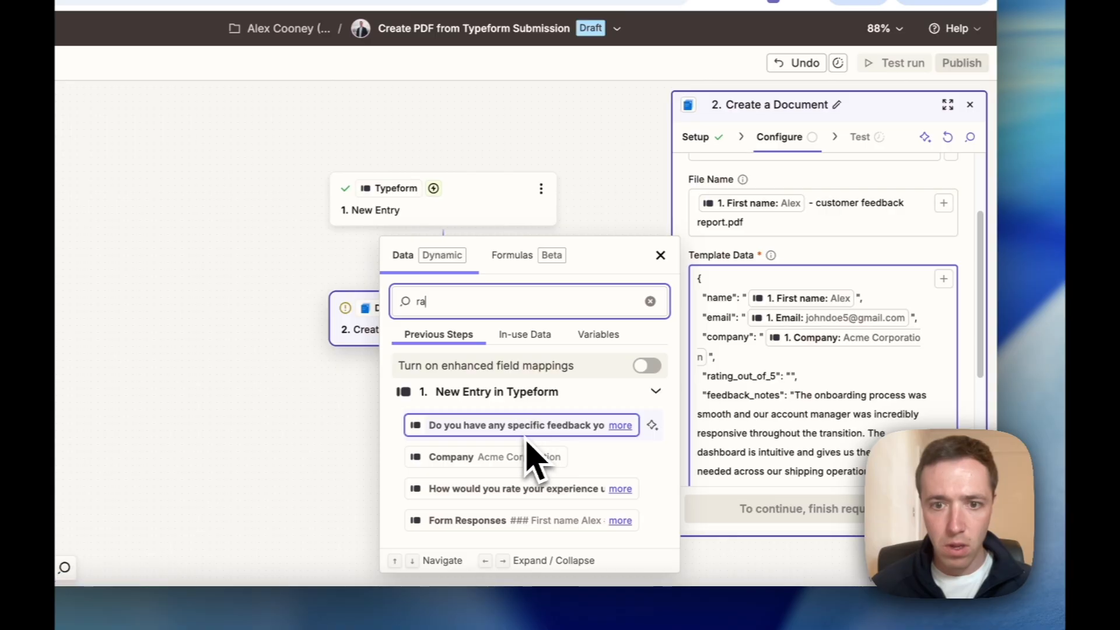
{"action": "left_click", "coordinate": [548, 489]}
Replace the sample feedback_notes text with the Typeform specific feedback answer.
{"action": "scroll", "coordinate": [825, 425], "scroll_direction": "down", "scroll_amount": 2}
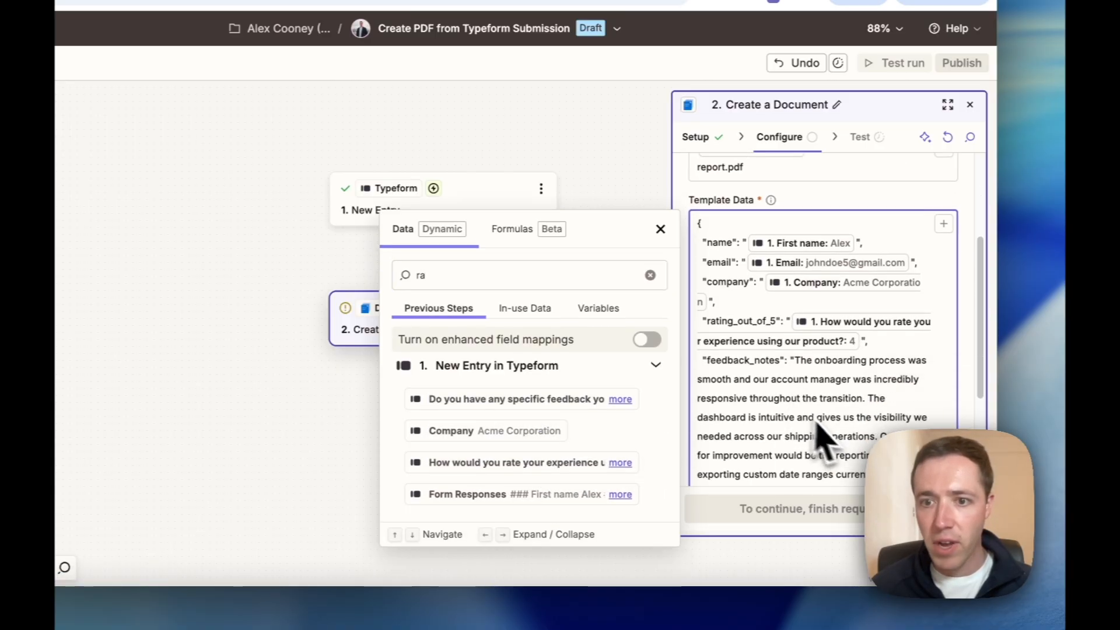
{"action": "left_click_drag", "start_coordinate": [794, 360], "coordinate": [996, 376]}
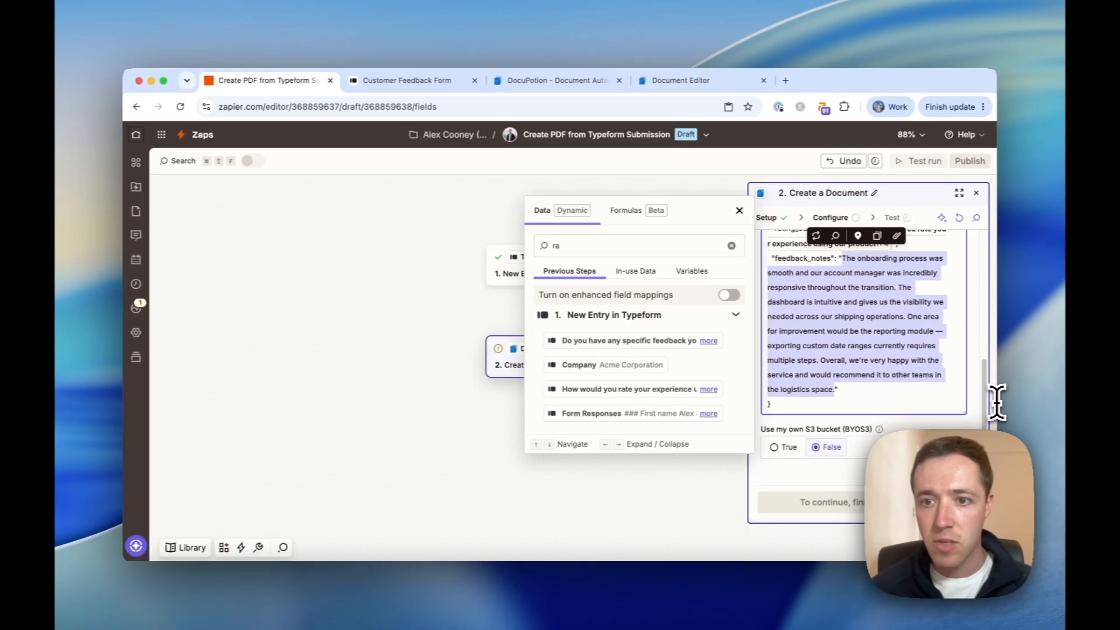
{"action": "key", "text": "BackSpace"}
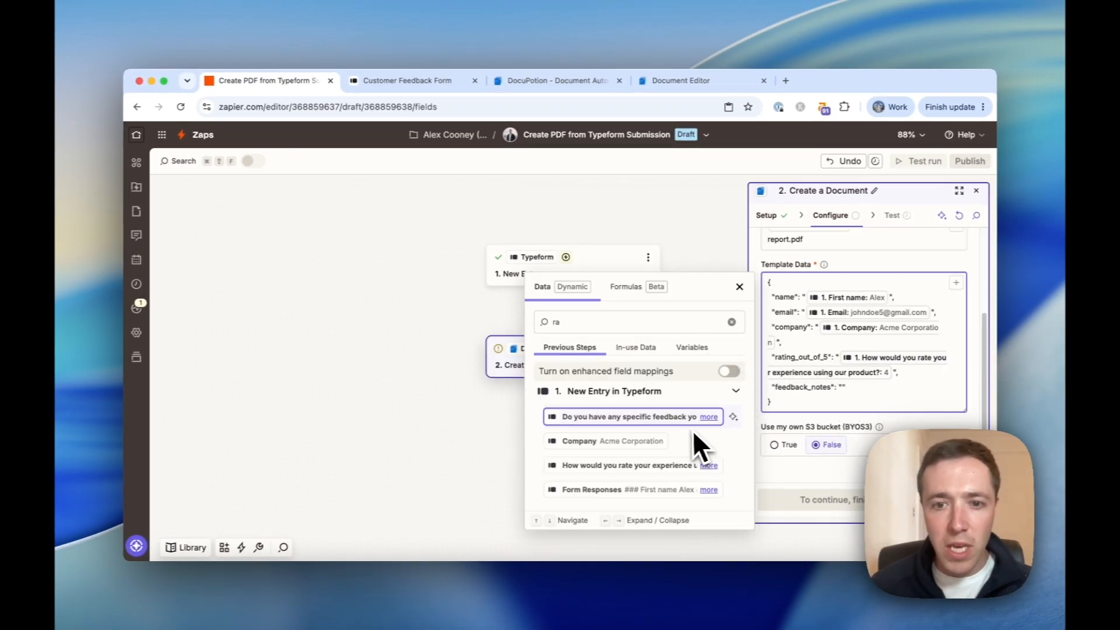
{"action": "left_click", "coordinate": [636, 416]}
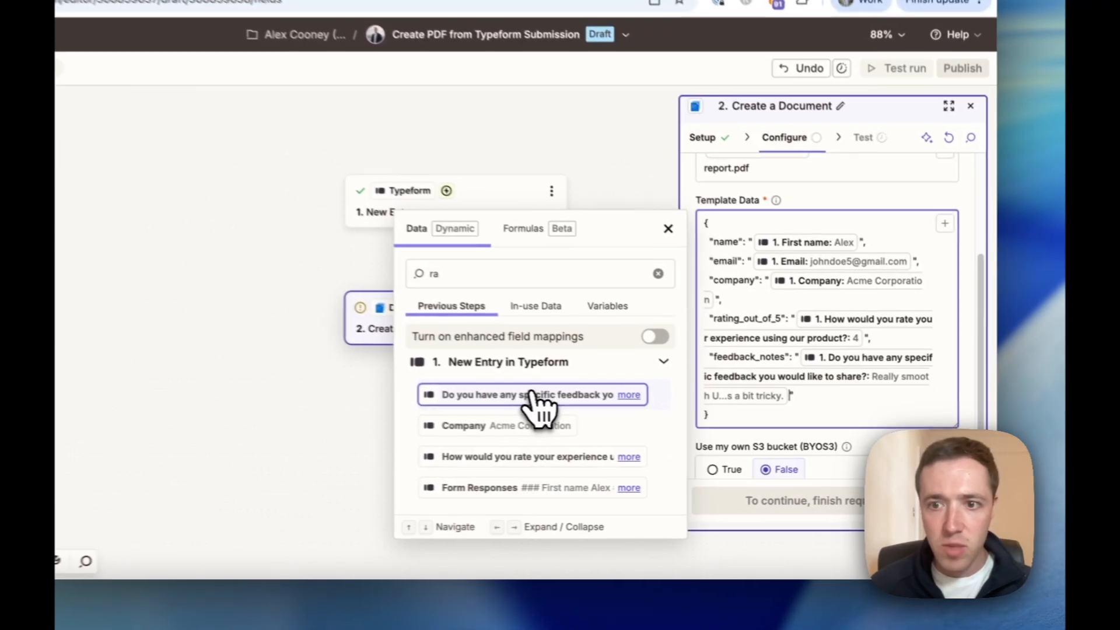
{"action": "left_click", "coordinate": [972, 405]}
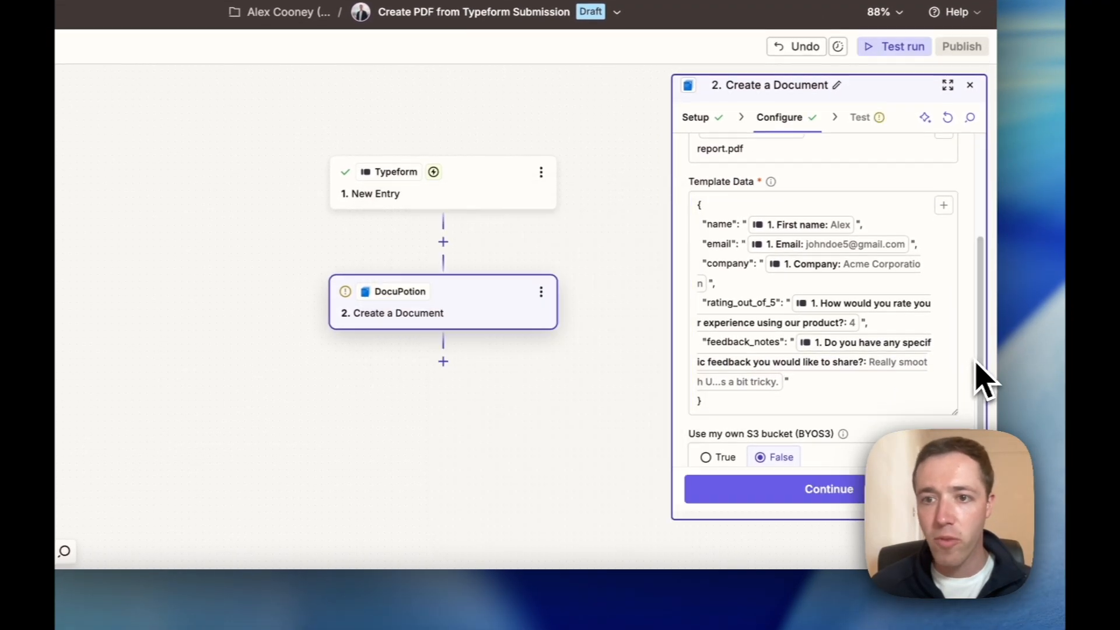
{"action": "scroll", "coordinate": [962, 373], "scroll_direction": "down", "scroll_amount": 1}
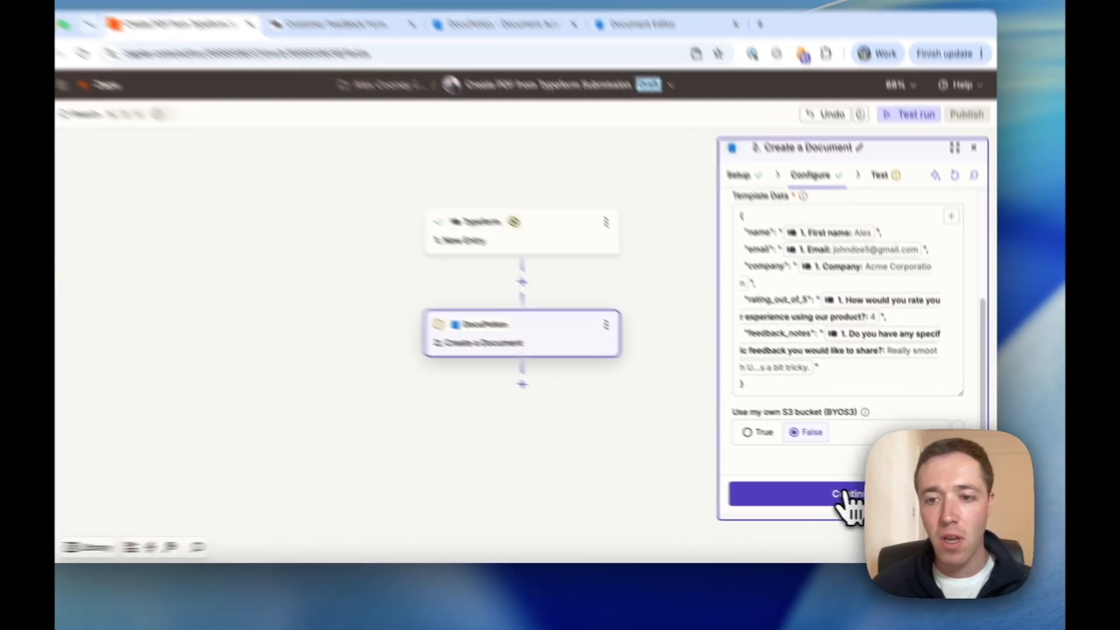
Test the DocuPotion step, which fails on invalid JSON at line 6 column 39.
{"action": "left_click", "coordinate": [852, 496]}
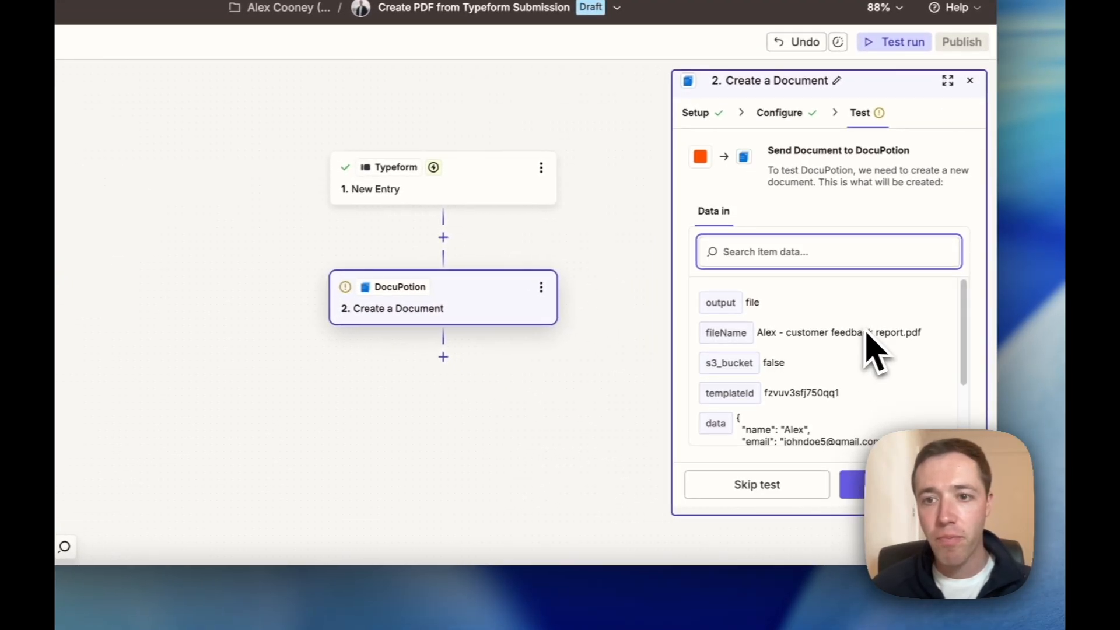
{"action": "scroll", "coordinate": [874, 329], "scroll_direction": "down", "scroll_amount": 3}
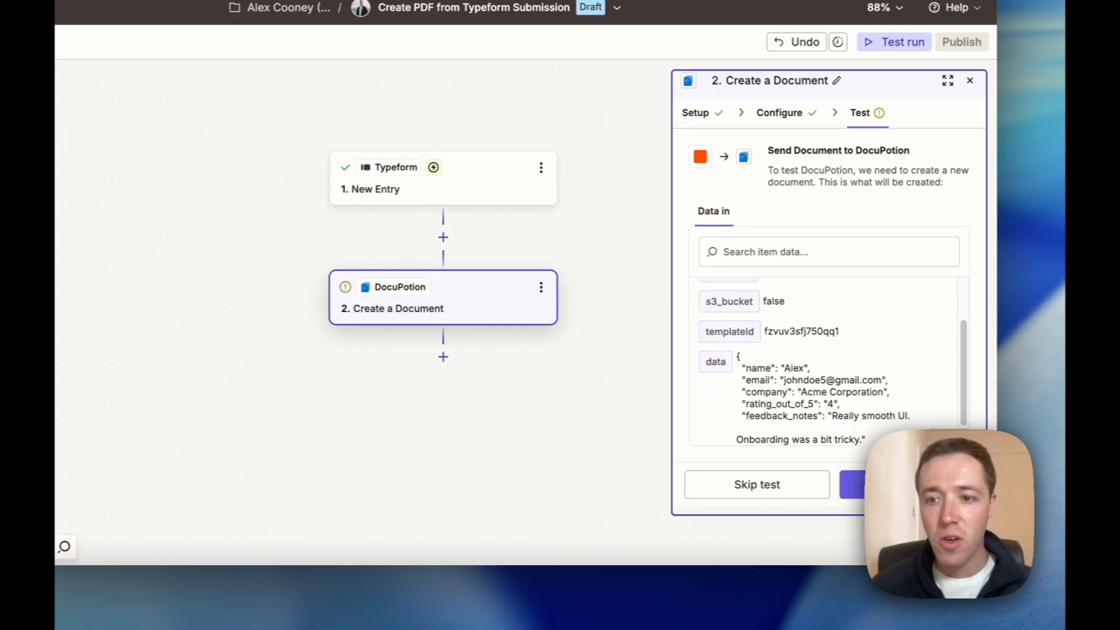
{"action": "left_click", "coordinate": [851, 484]}
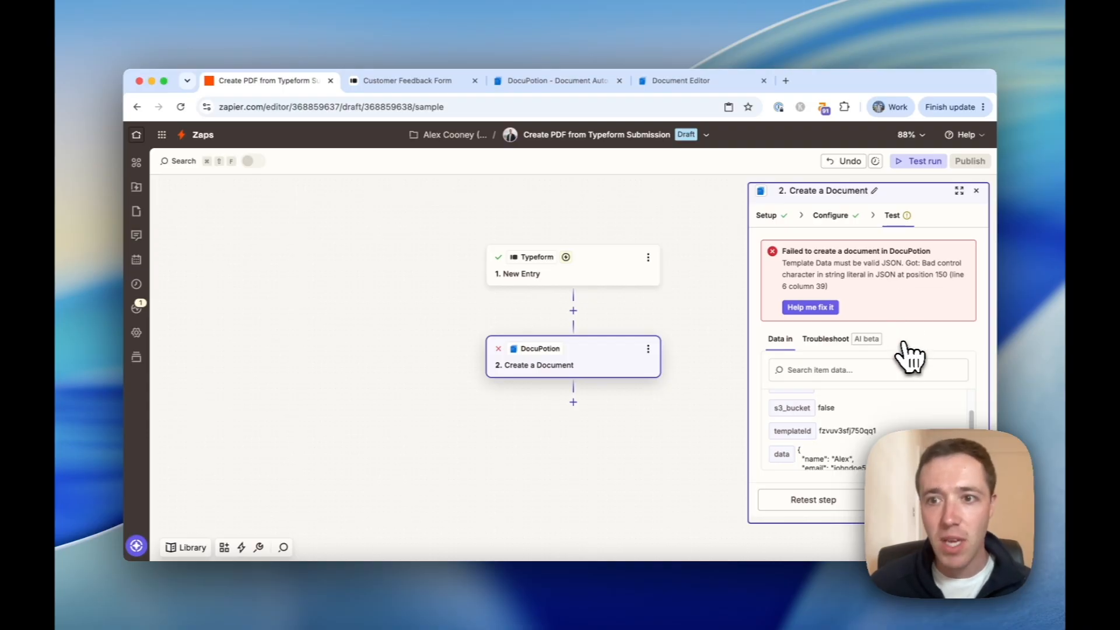
{"action": "scroll", "coordinate": [905, 346], "scroll_direction": "up", "scroll_amount": 2}
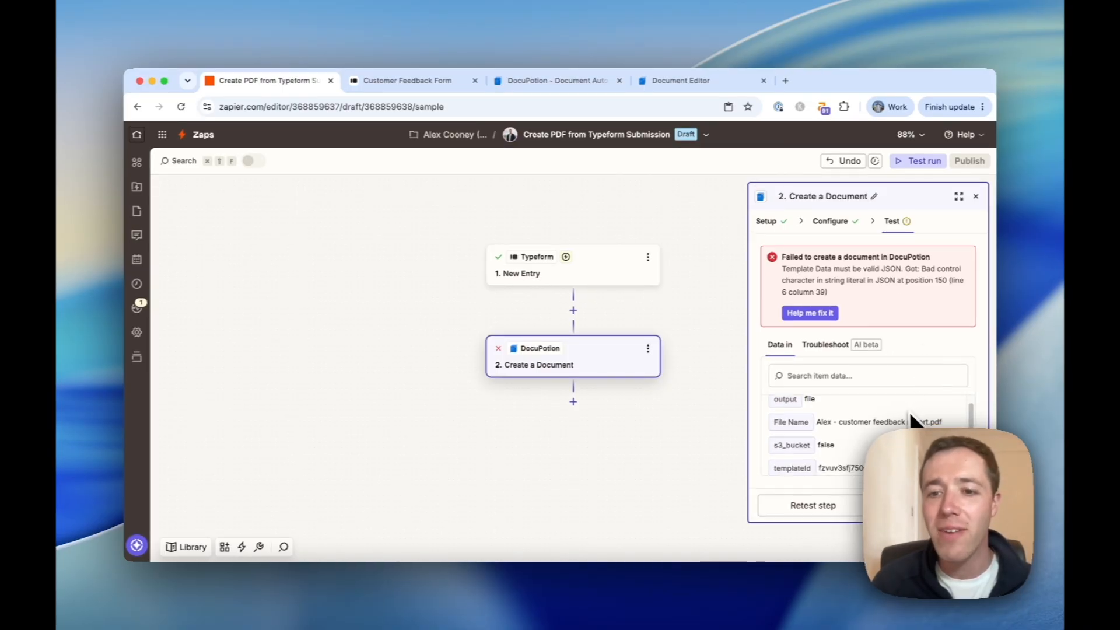
{"action": "scroll", "coordinate": [908, 414], "scroll_direction": "down", "scroll_amount": 5}
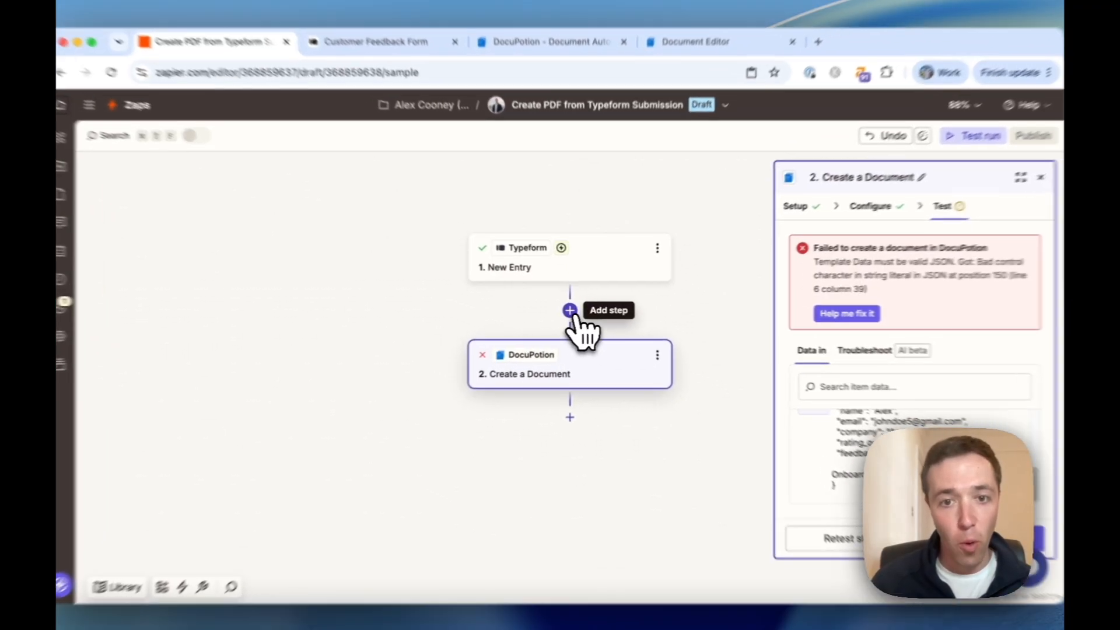
Add a Formatter by Zapier step before the DocuPotion step.
{"action": "left_click", "coordinate": [575, 312]}
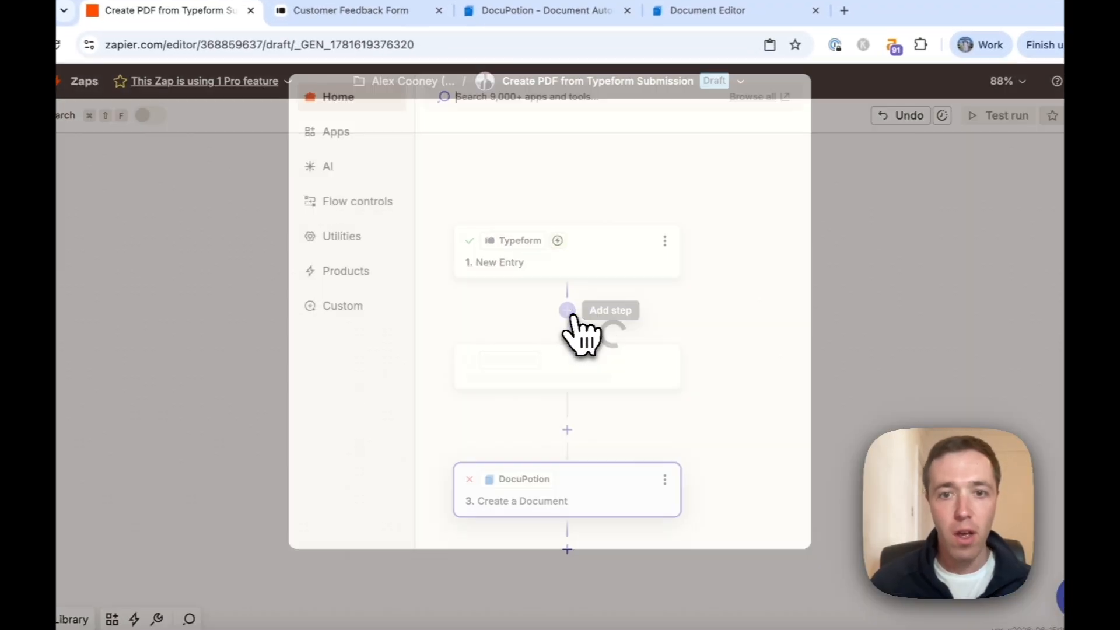
{"action": "type", "text": "foram"}
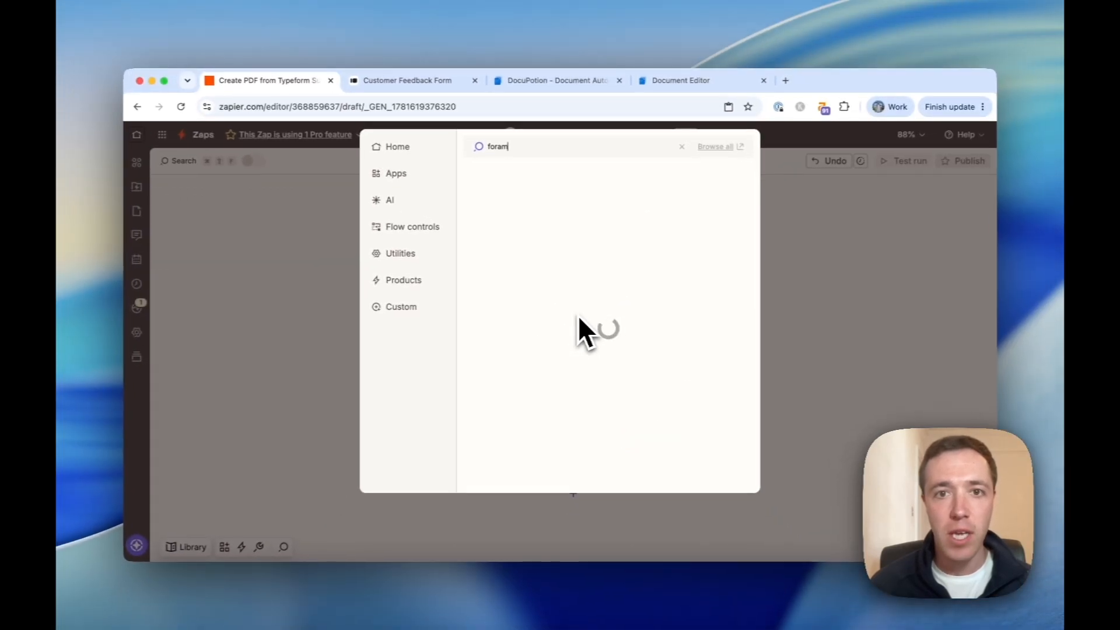
{"action": "key", "text": "BackSpace"}
{"action": "key", "text": "BackSpace"}
{"action": "type", "text": "ma"}
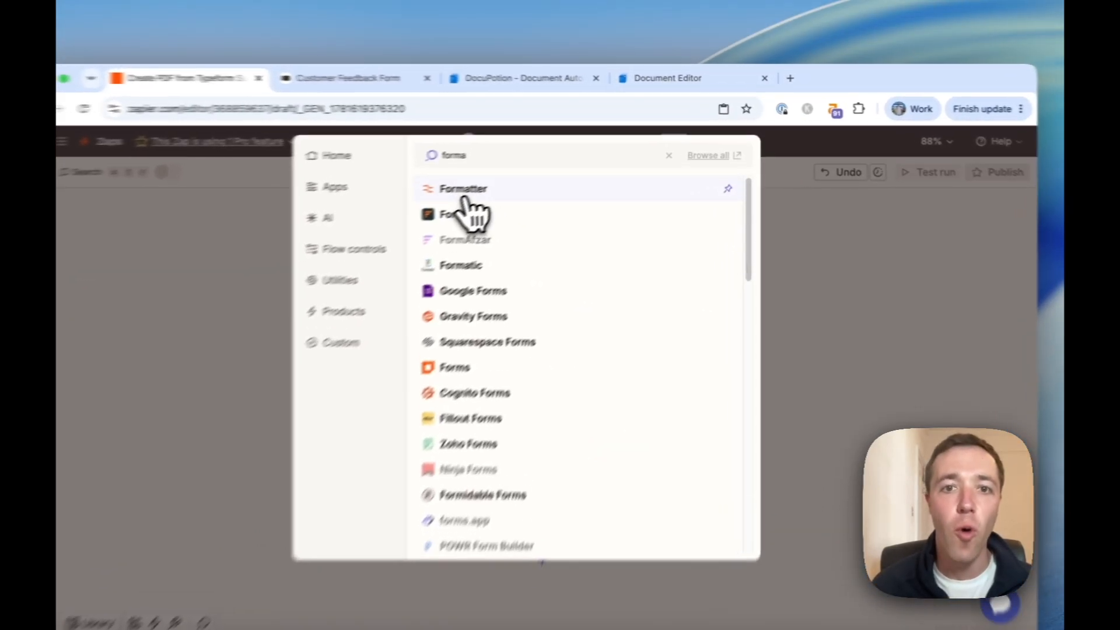
{"action": "left_click", "coordinate": [496, 192]}
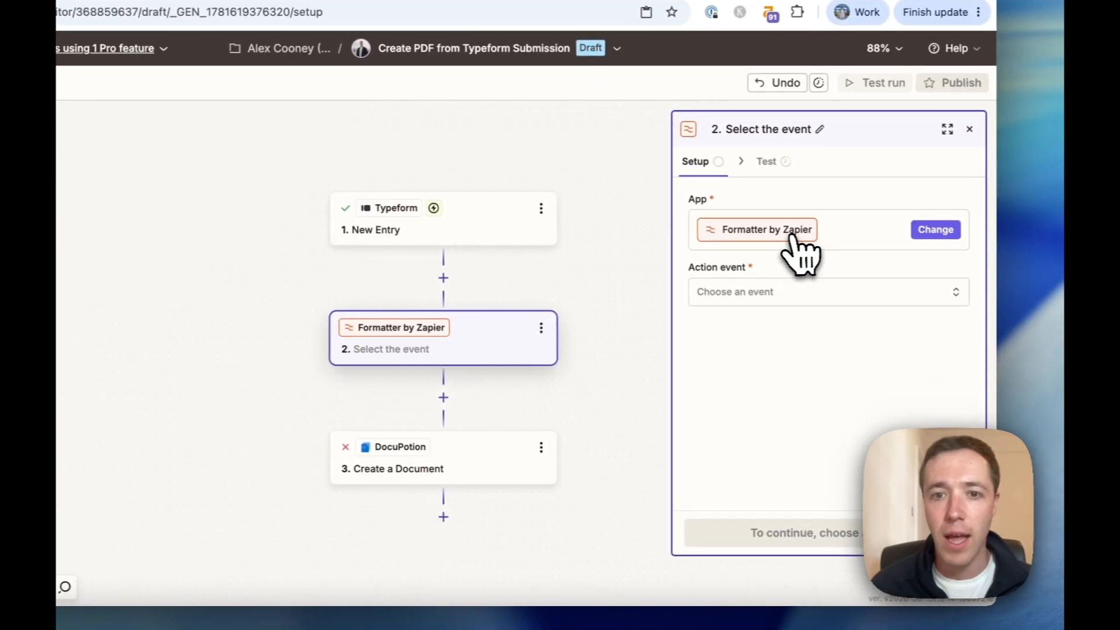
Set the Formatter step to the Text event with the Replace transform.
{"action": "left_click", "coordinate": [826, 292]}
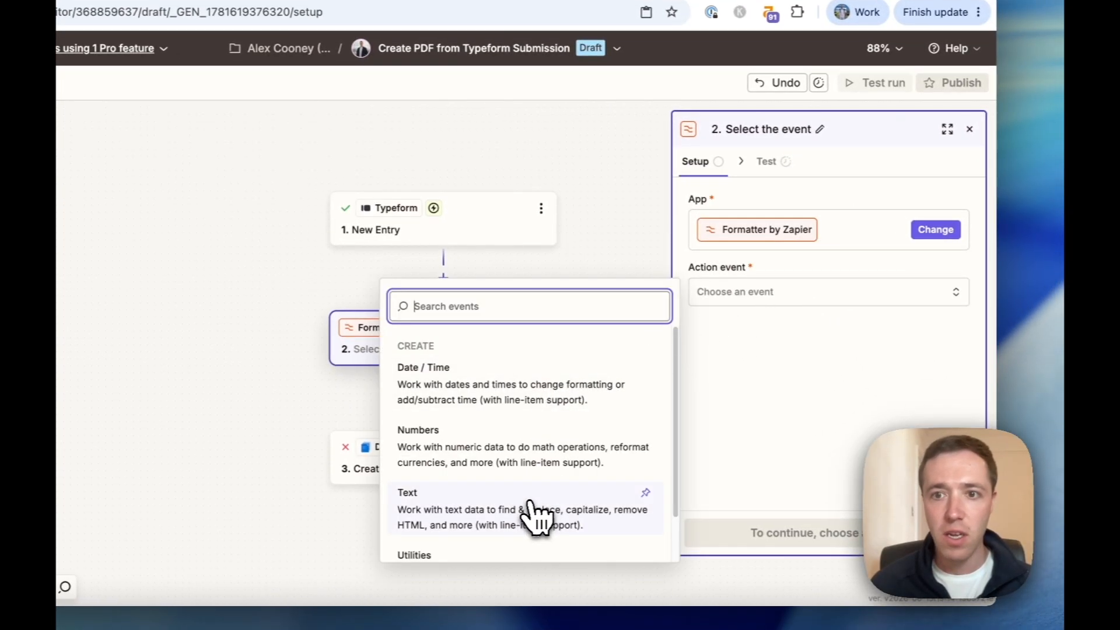
{"action": "left_click", "coordinate": [536, 517]}
{"action": "left_click", "coordinate": [844, 532]}
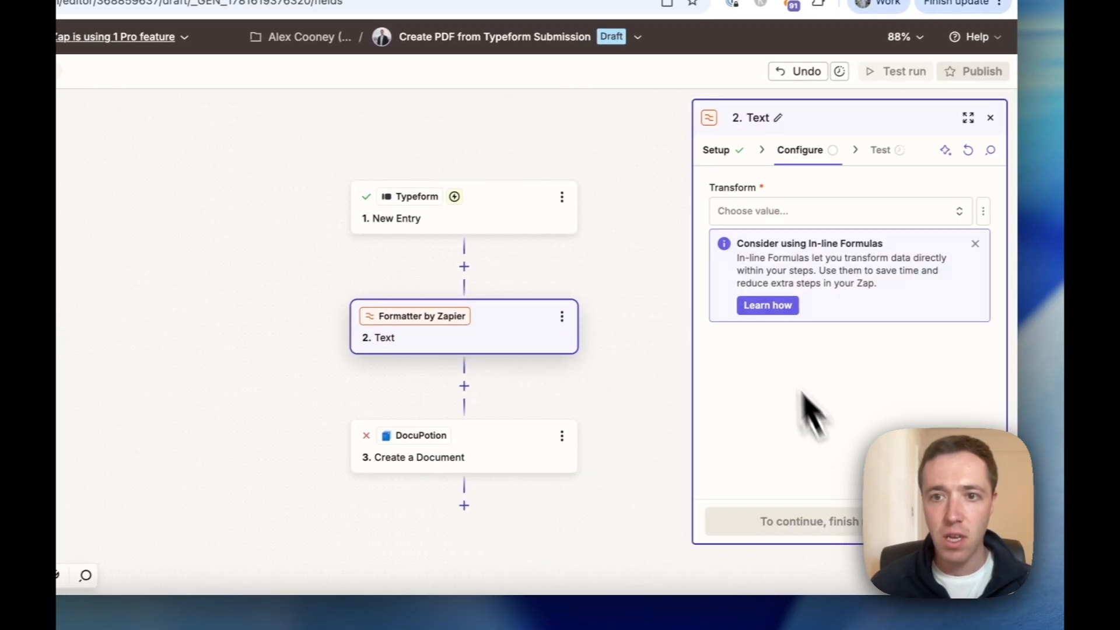
{"action": "left_click", "coordinate": [799, 228]}
{"action": "type", "text": "rep"}
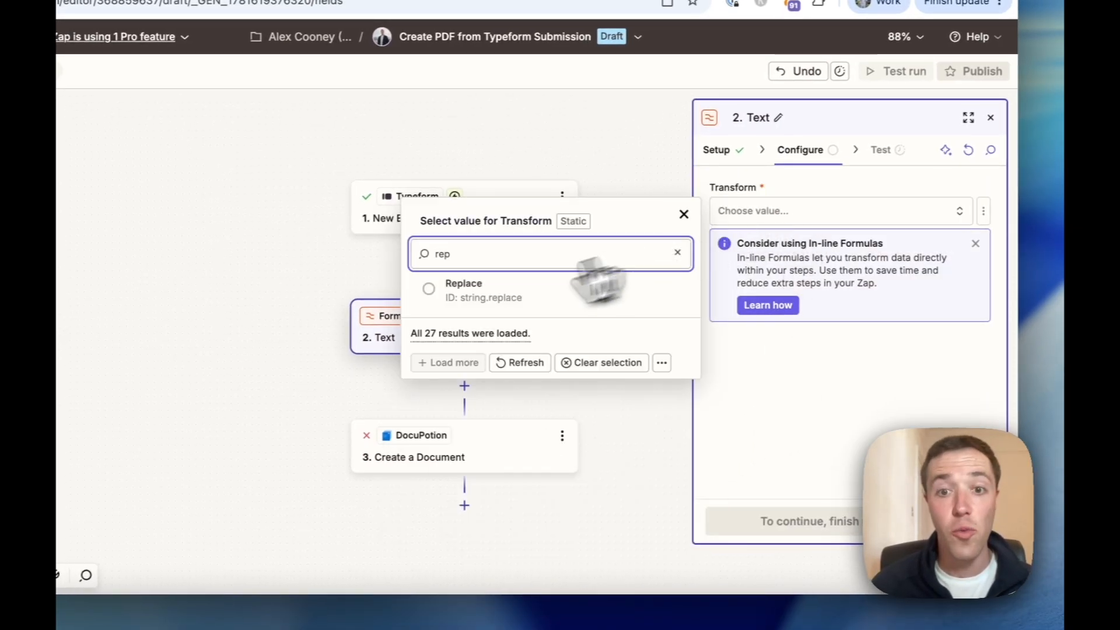
{"action": "left_click", "coordinate": [469, 289]}
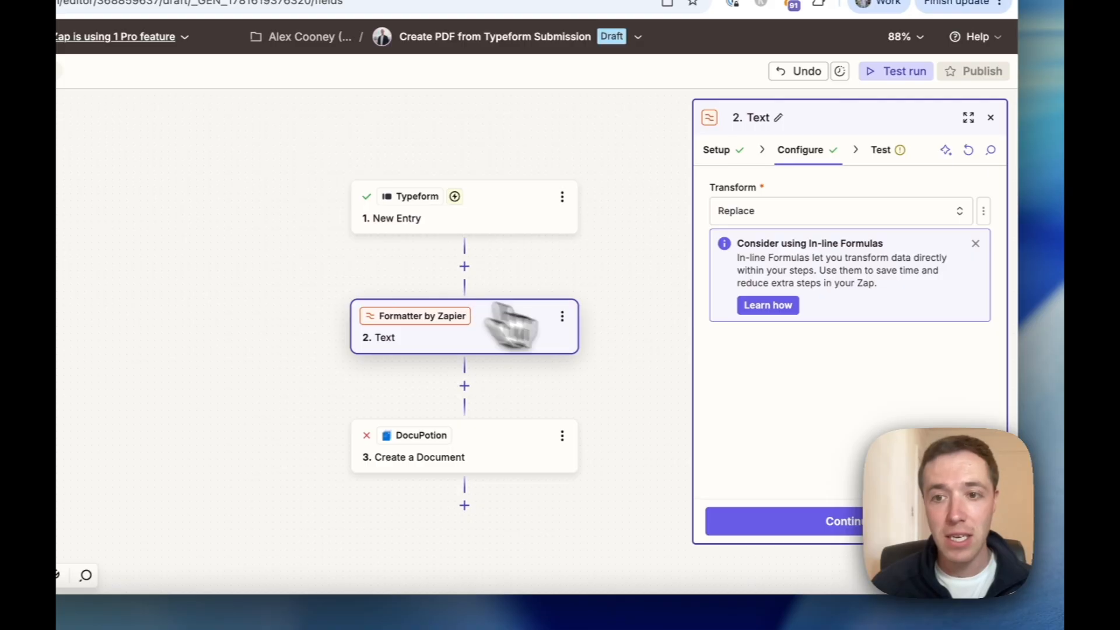
Paste [:newline:] into the Replace transform's Find field.
{"action": "left_click", "coordinate": [785, 418]}
{"action": "scroll", "coordinate": [791, 408], "scroll_direction": "down", "scroll_amount": 1}
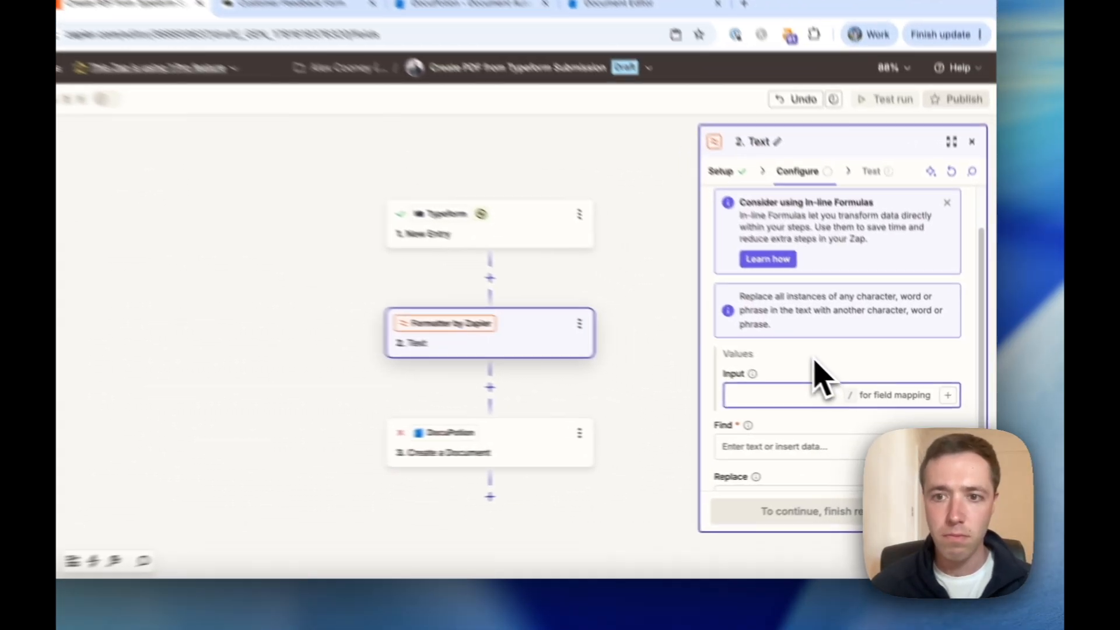
{"action": "left_click", "coordinate": [840, 379]}
{"action": "left_click", "coordinate": [774, 386]}
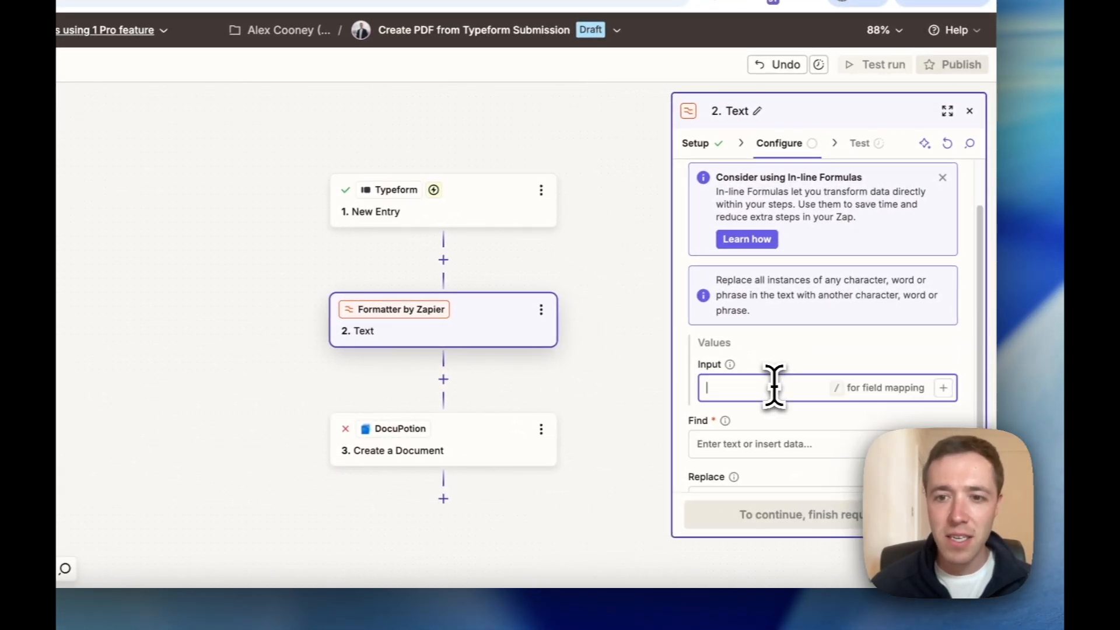
{"action": "left_click", "coordinate": [798, 454]}
{"action": "type", "text": "[:newline:]"}
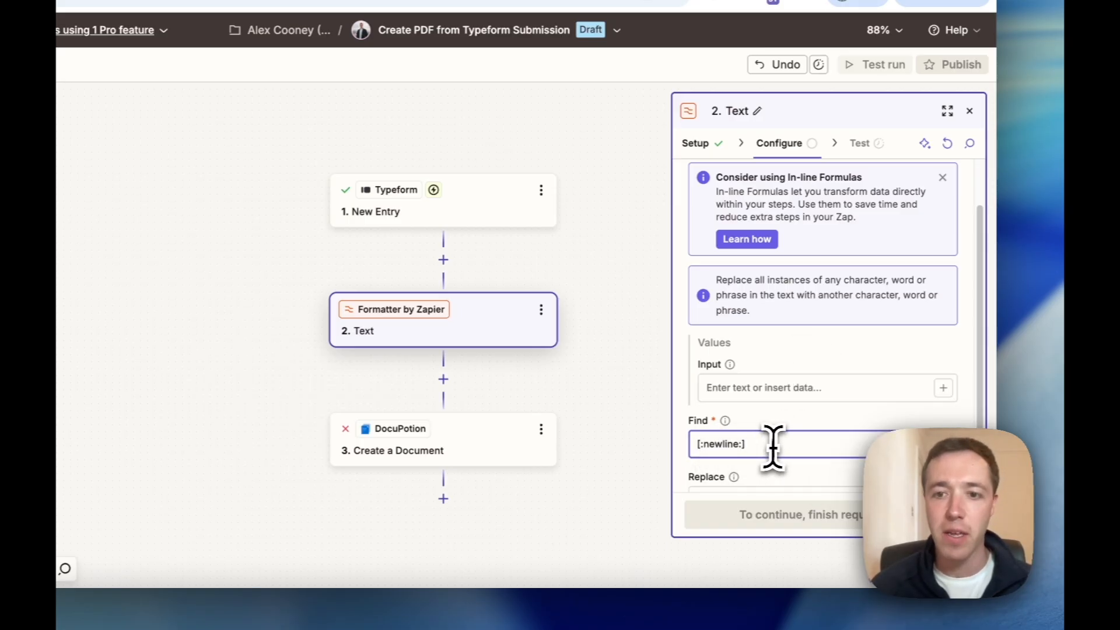
Map the Typeform 'Do you have any specific feedback' answer into Input.
{"action": "left_click", "coordinate": [766, 389]}
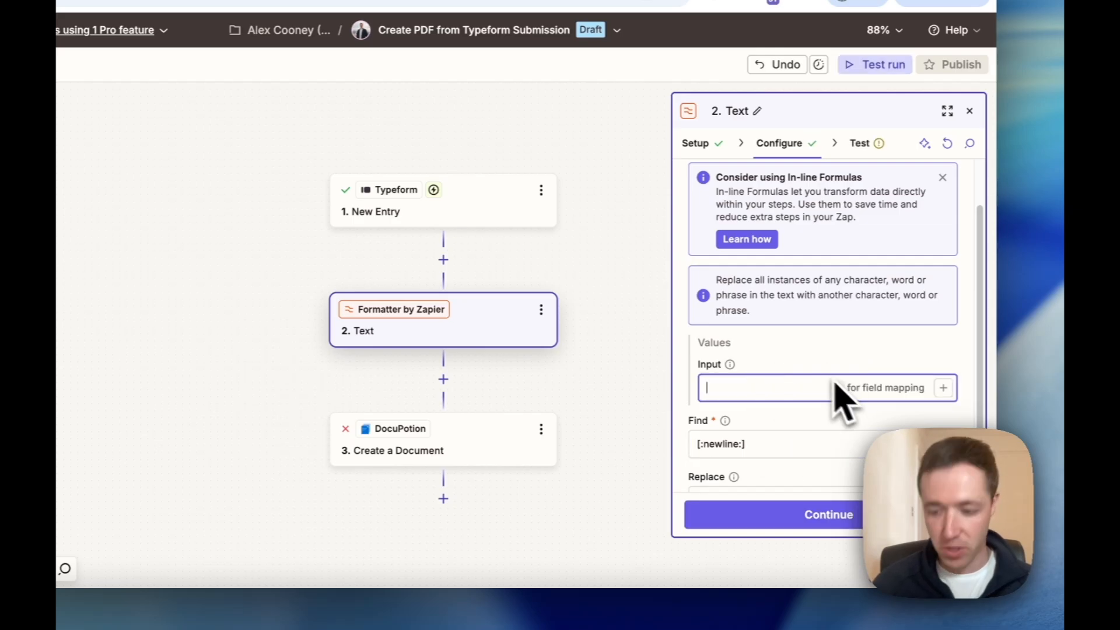
{"action": "type", "text": "/"}
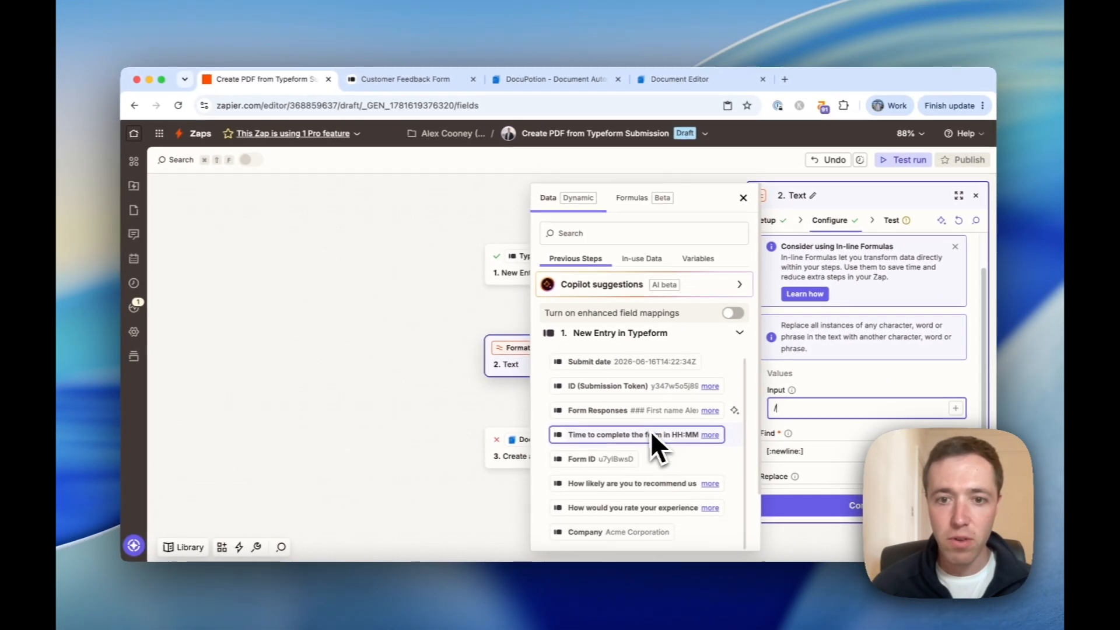
{"action": "scroll", "coordinate": [657, 452], "scroll_direction": "down", "scroll_amount": 1}
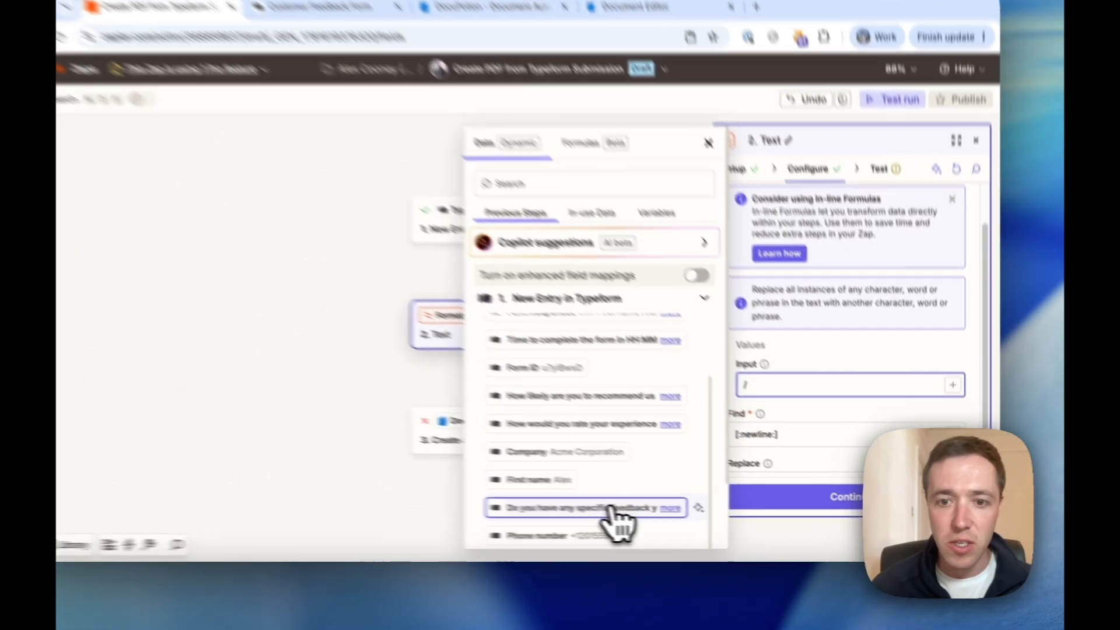
{"action": "left_click", "coordinate": [671, 514]}
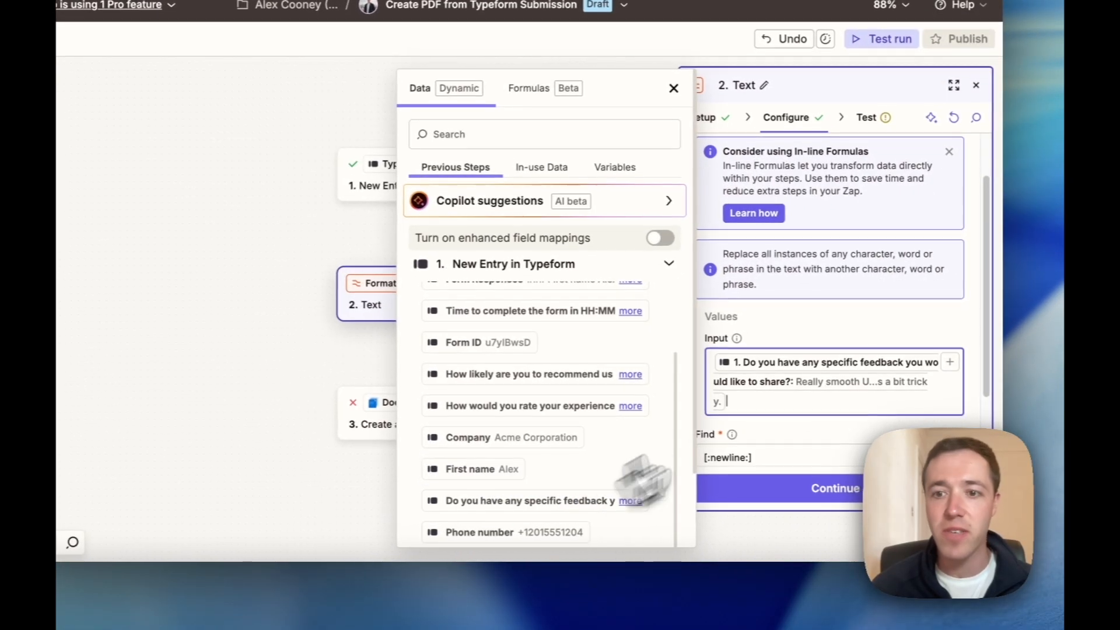
{"action": "left_click", "coordinate": [846, 326]}
{"action": "scroll", "coordinate": [814, 357], "scroll_direction": "down", "scroll_amount": 2}
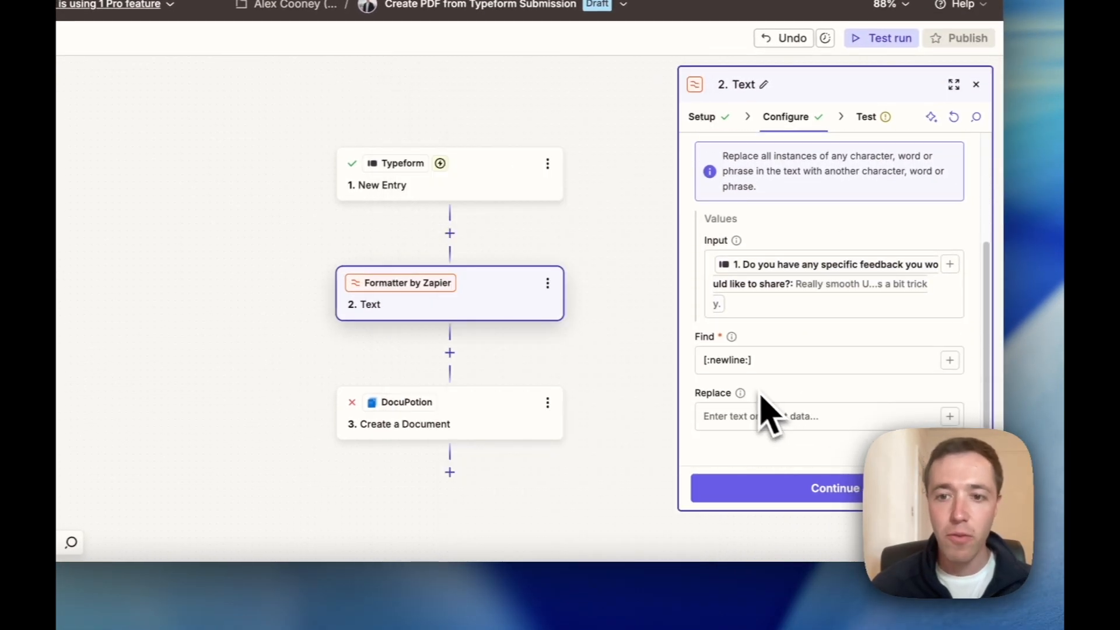
{"action": "left_click", "coordinate": [780, 414]}
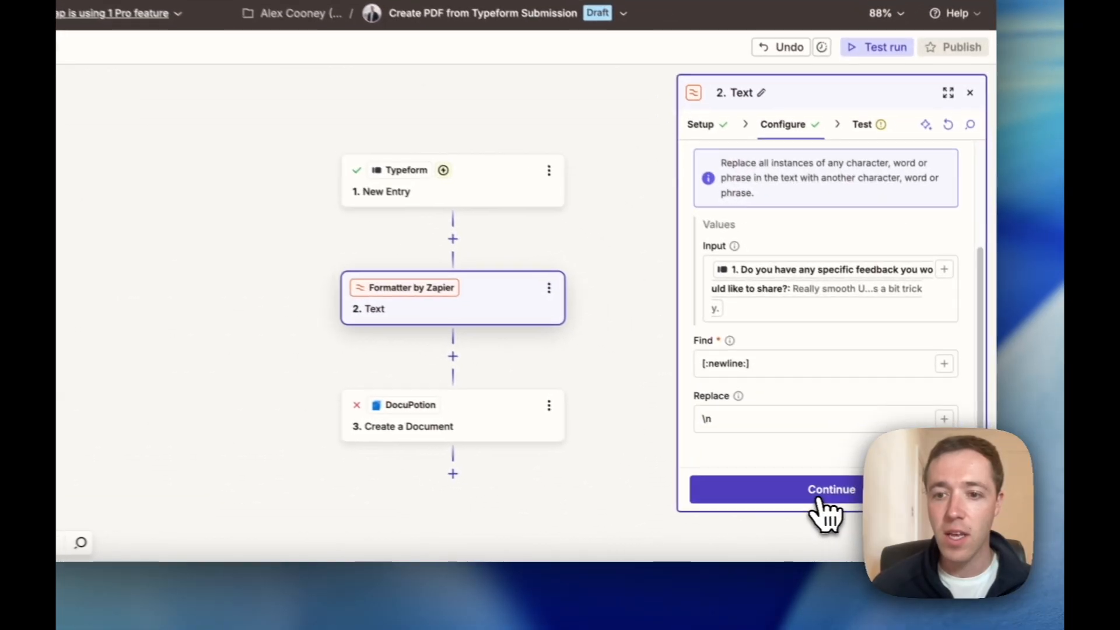
Test the Text step and highlight the \n line-break markers in its Output.
{"action": "left_click", "coordinate": [860, 507]}
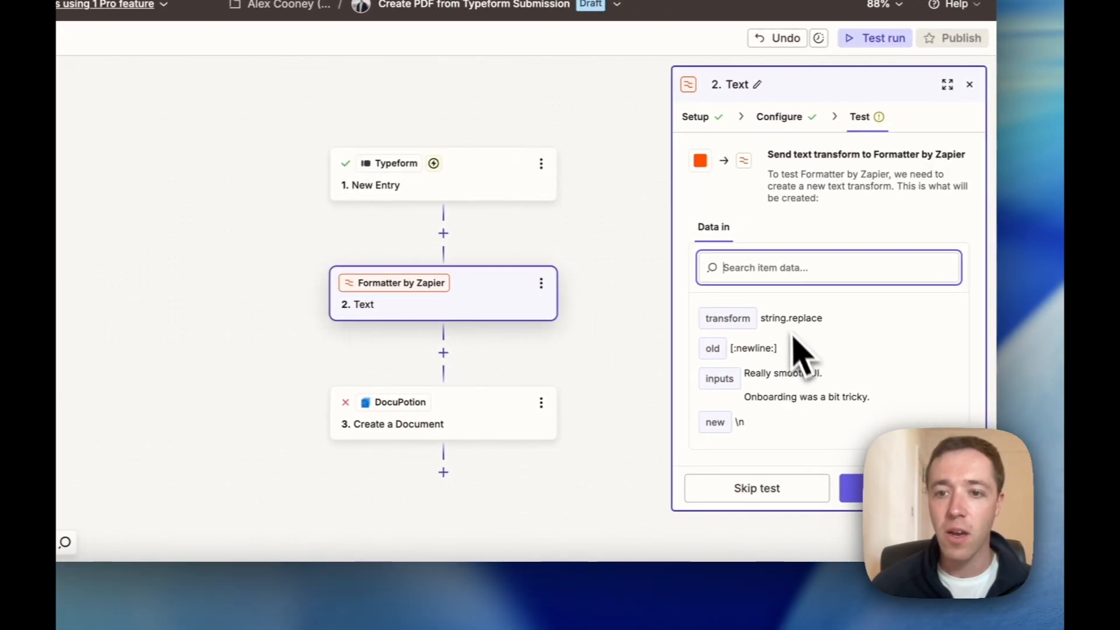
{"action": "left_click", "coordinate": [853, 487]}
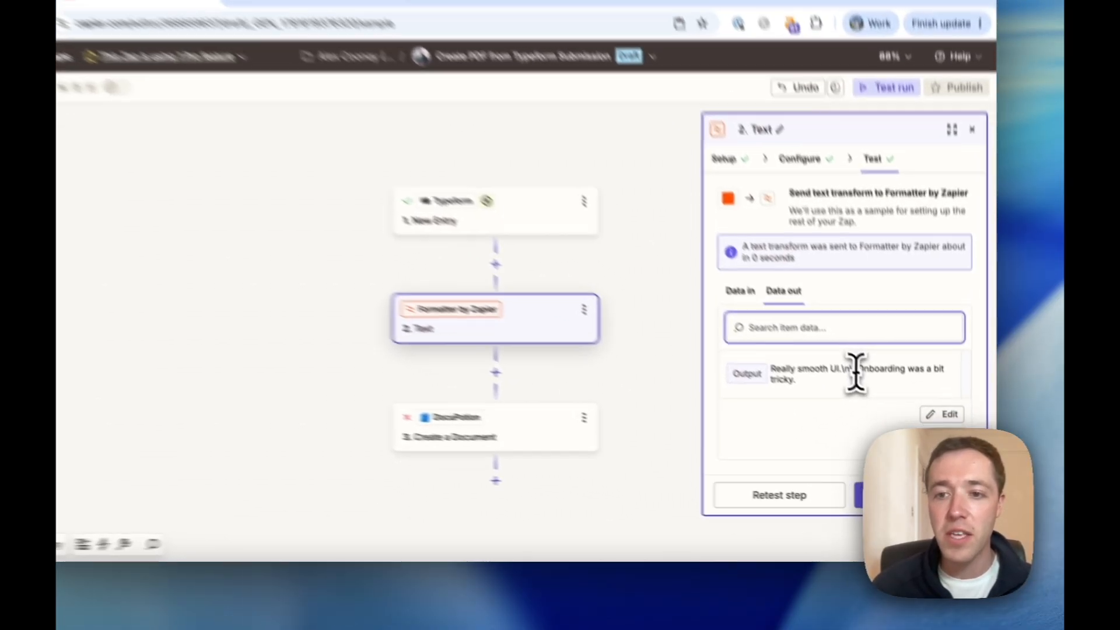
{"action": "left_click_drag", "start_coordinate": [878, 399], "coordinate": [862, 399]}
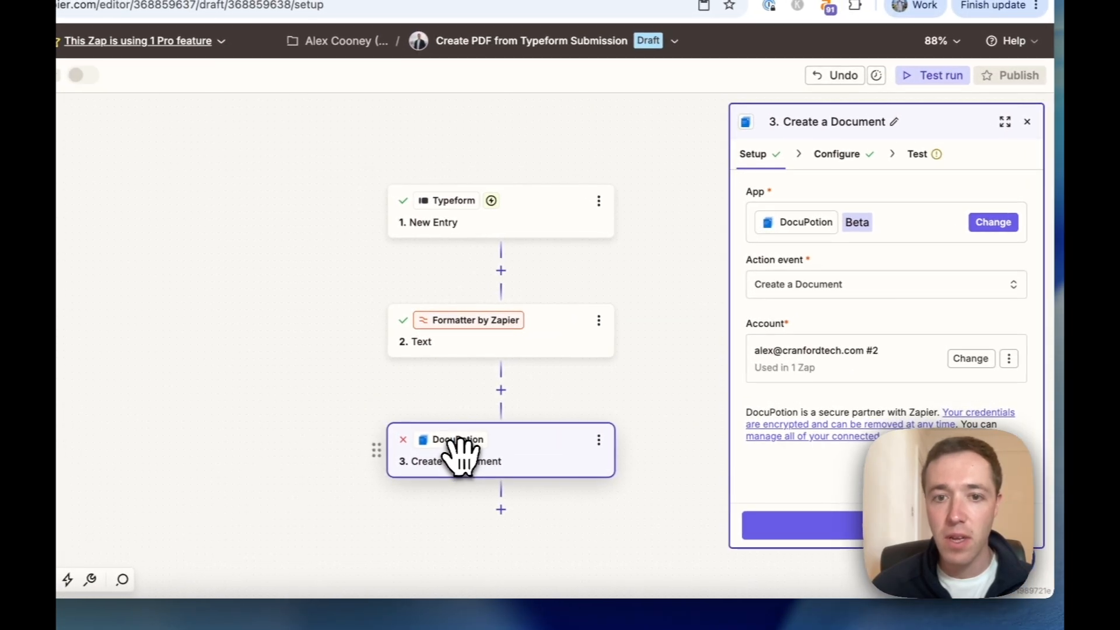
Swap the DocuPotion feedback_notes value from the raw answer to the '2. Text' Output.
{"action": "left_click", "coordinate": [402, 412]}
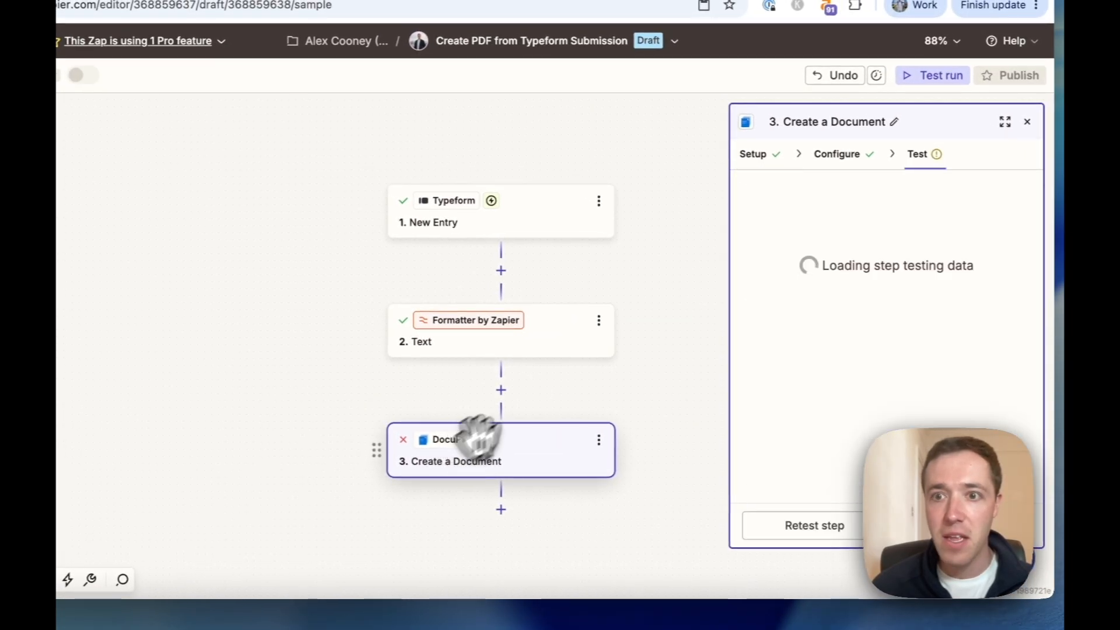
{"action": "left_click", "coordinate": [841, 156]}
{"action": "scroll", "coordinate": [832, 443], "scroll_direction": "down", "scroll_amount": 3}
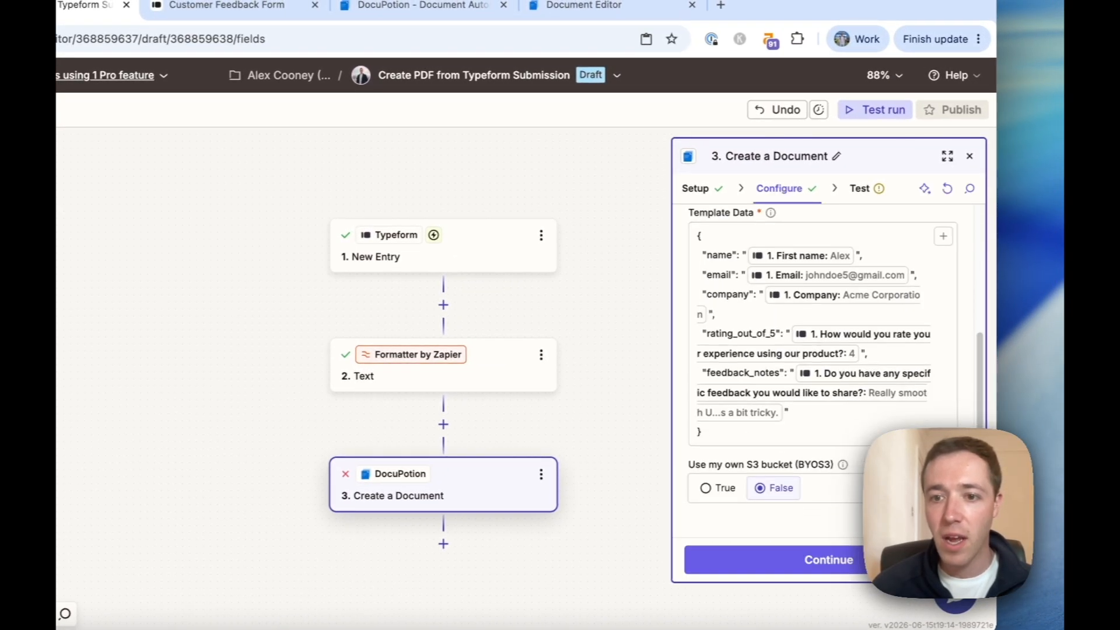
{"action": "left_click", "coordinate": [790, 418]}
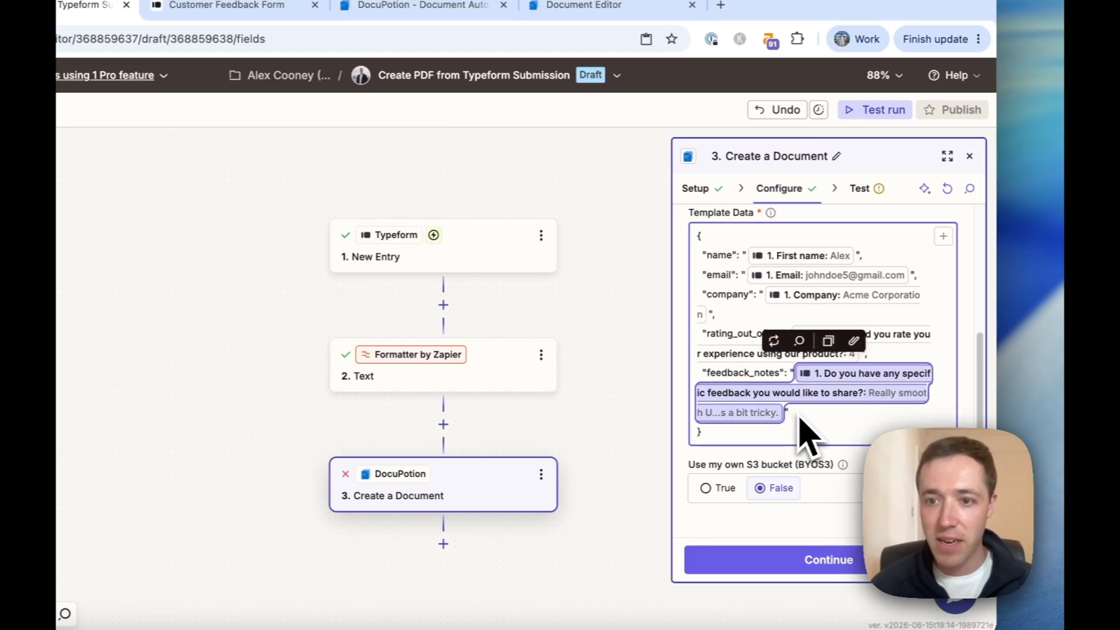
{"action": "key", "text": "BackSpace"}
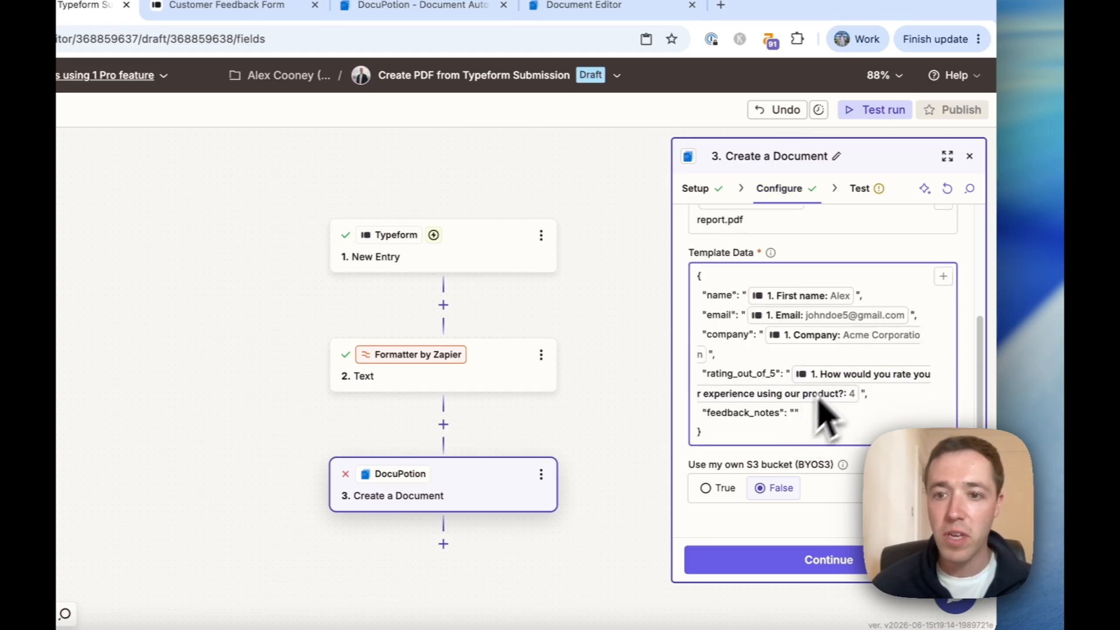
{"action": "left_click", "coordinate": [943, 276]}
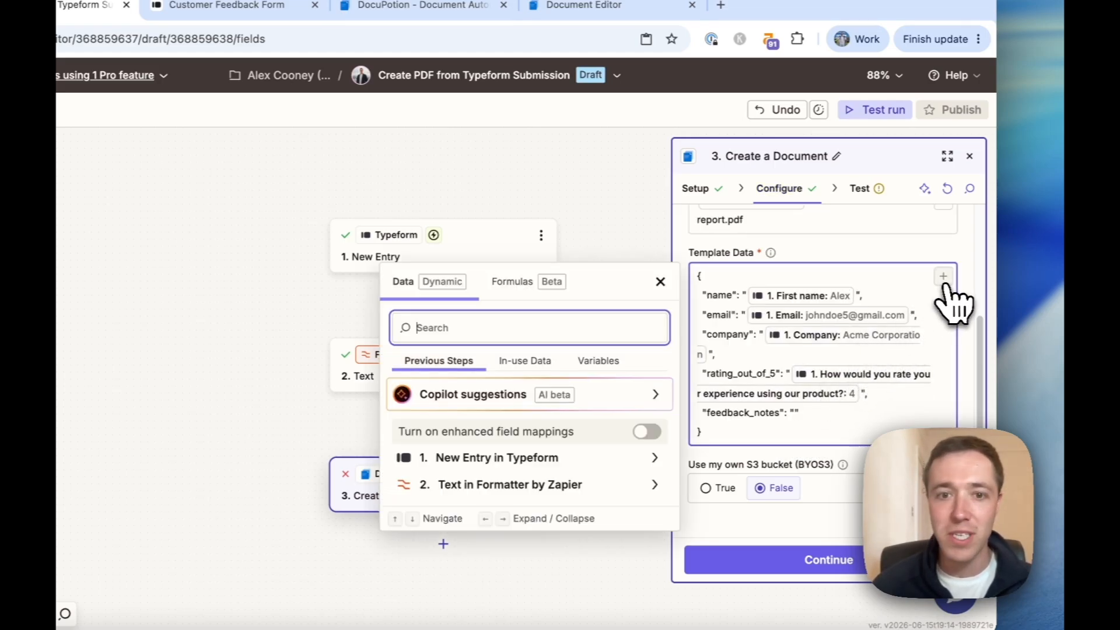
{"action": "left_click", "coordinate": [627, 469]}
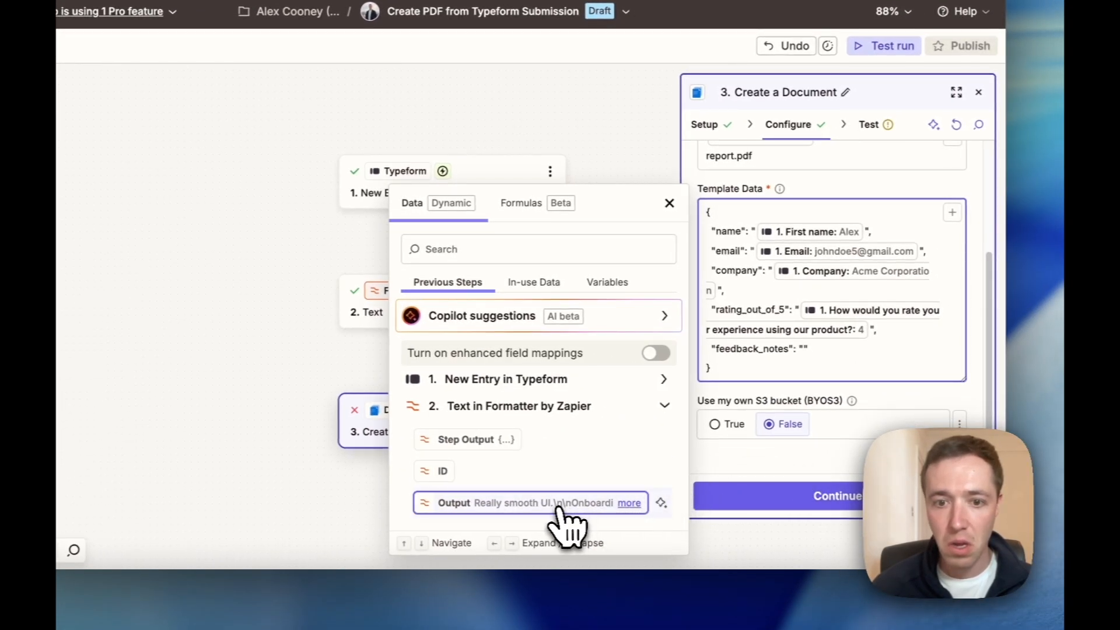
{"action": "left_click", "coordinate": [558, 505]}
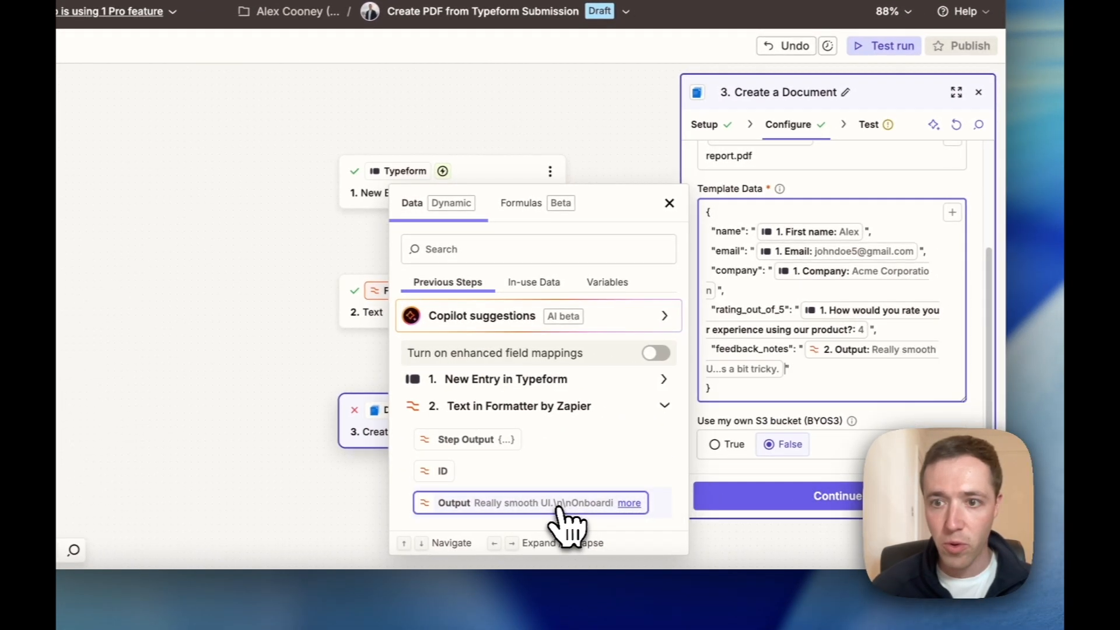
{"action": "left_click", "coordinate": [752, 489]}
{"action": "left_click", "coordinate": [792, 508]}
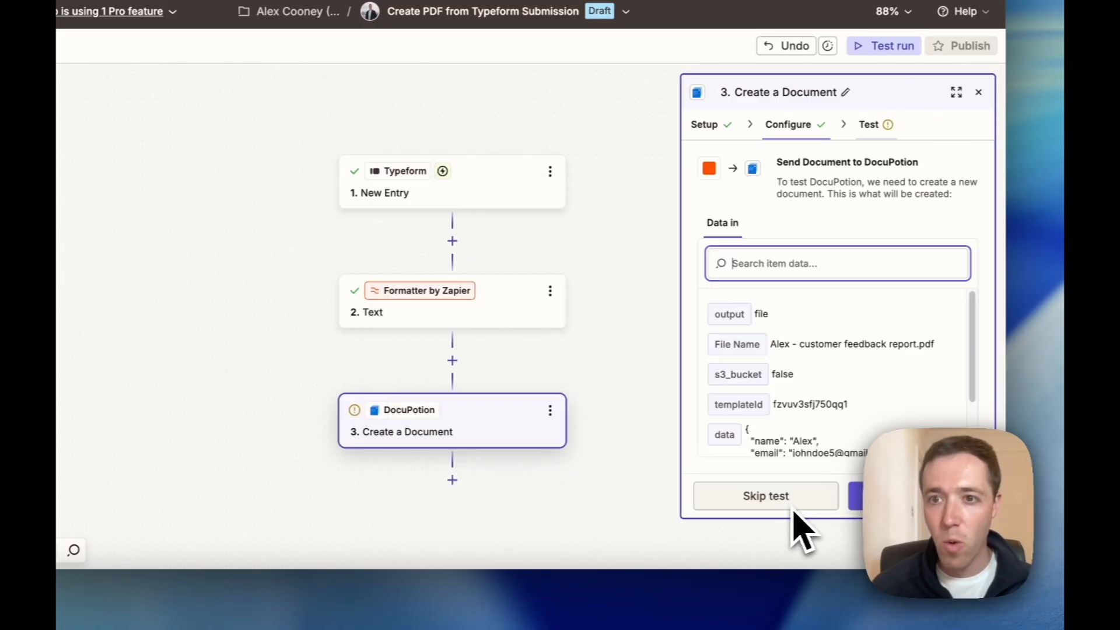
Test the DocuPotion step and select the returned feedback report PDF's file URL.
{"action": "left_click", "coordinate": [889, 502]}
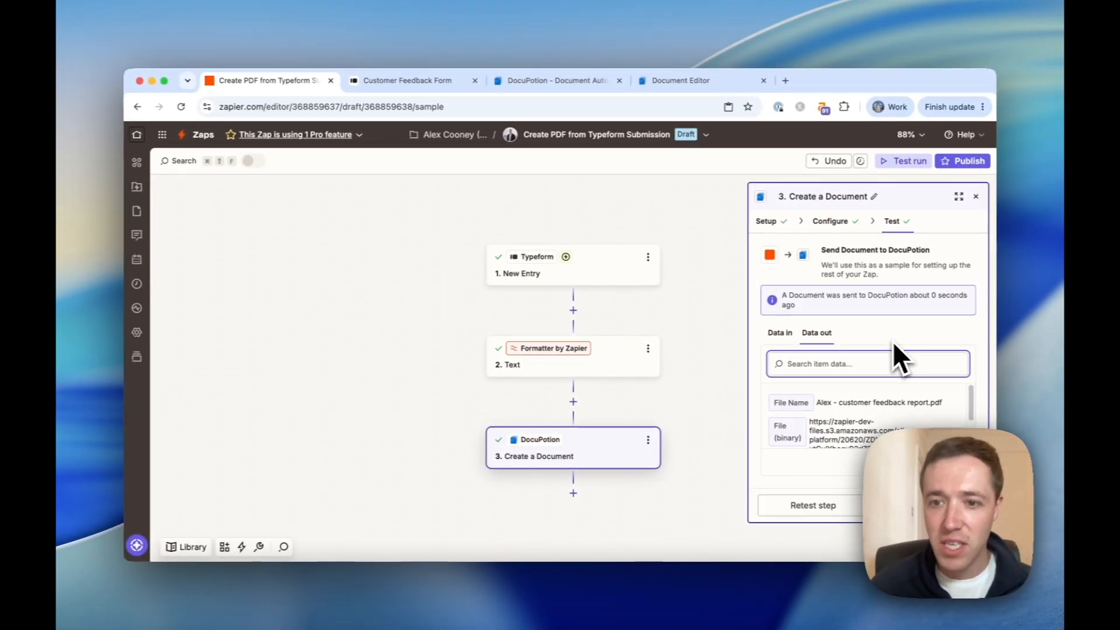
{"action": "scroll", "coordinate": [875, 397], "scroll_direction": "down", "scroll_amount": 2}
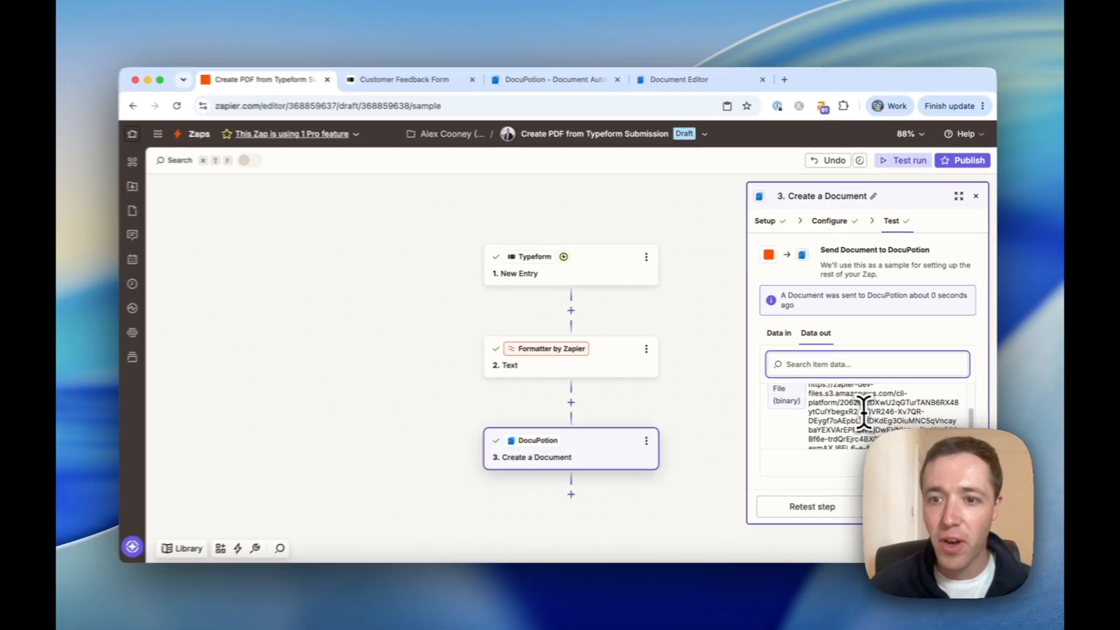
{"action": "triple_click", "coordinate": [863, 412]}
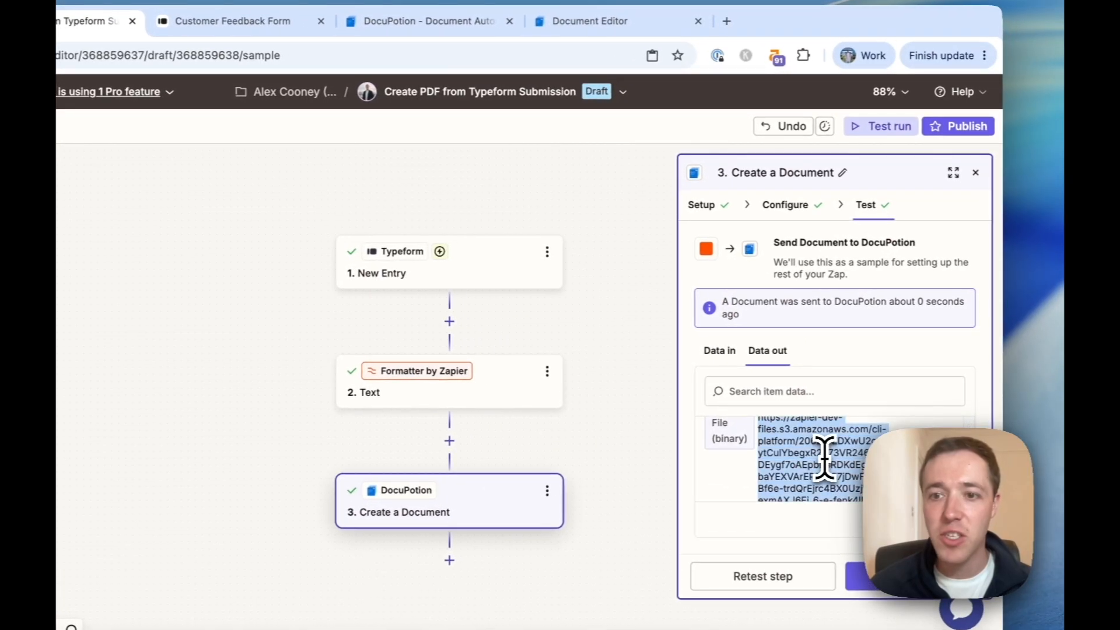
Copy the PDF file URL and load it in the Document Editor tab.
{"action": "key", "text": "ctrl+c"}
{"action": "left_click", "coordinate": [590, 21]}
{"action": "left_click", "coordinate": [577, 56]}
{"action": "key", "text": "ctrl+v"}
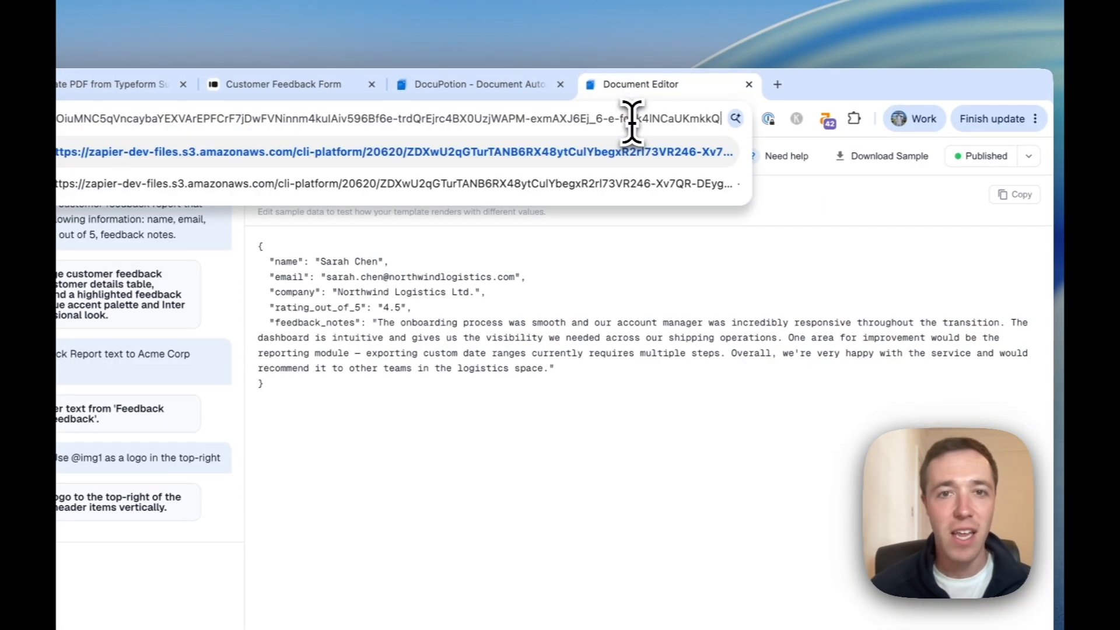
{"action": "key", "text": "Return"}
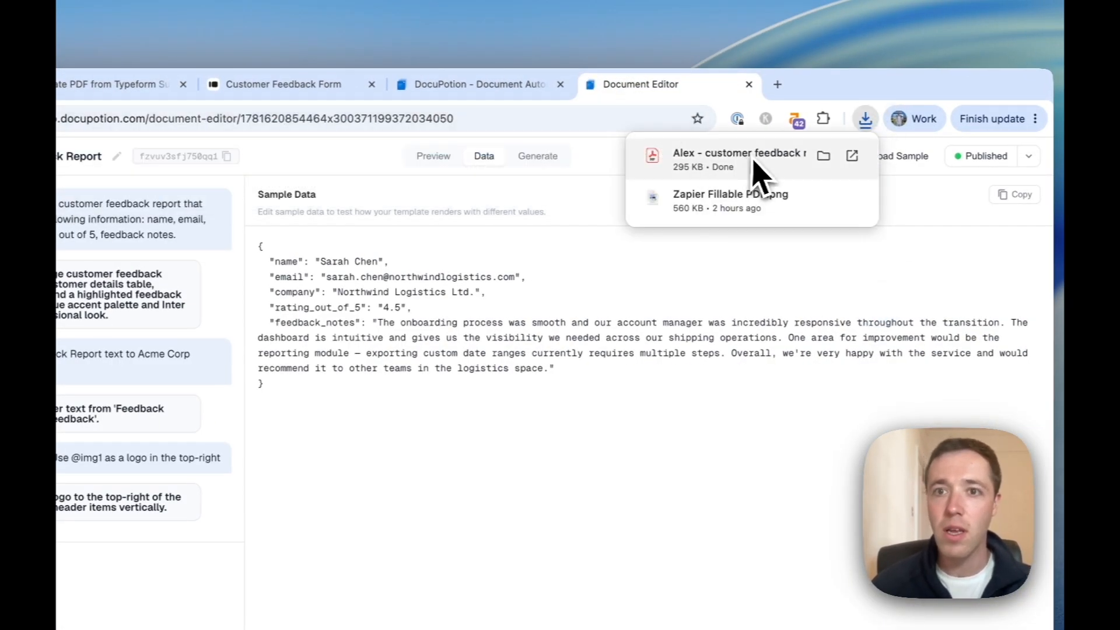
Open the downloaded customer feedback report PDF and review its rating and feedback notes.
{"action": "left_click", "coordinate": [747, 156]}
{"action": "scroll", "coordinate": [625, 271], "scroll_direction": "down", "scroll_amount": 3}
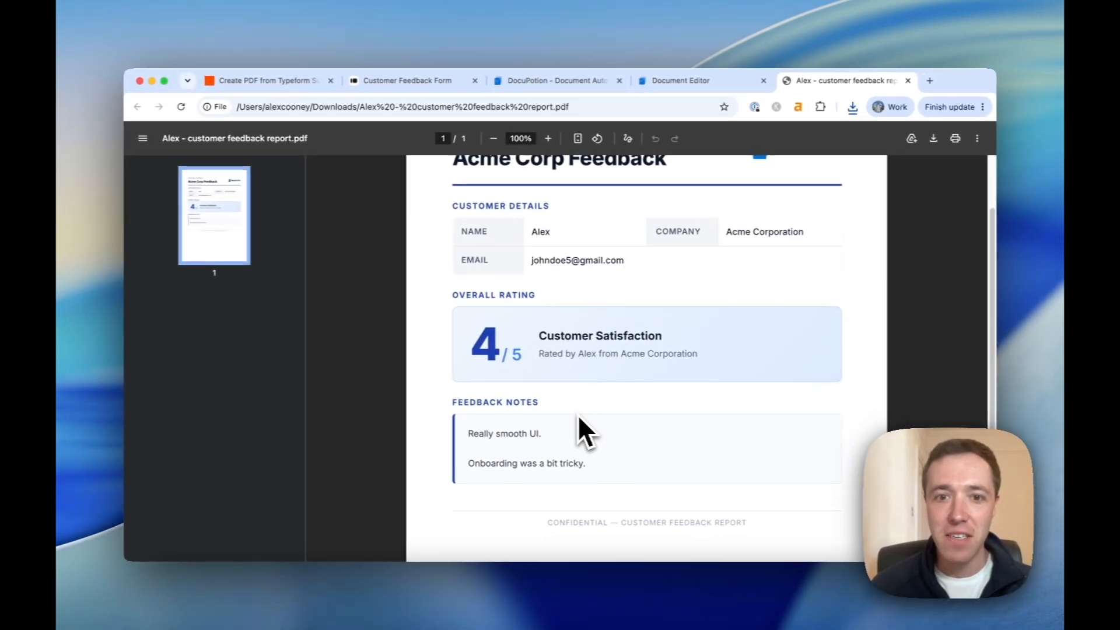
{"action": "scroll", "coordinate": [577, 414], "scroll_direction": "up", "scroll_amount": 3}
{"action": "scroll", "coordinate": [606, 383], "scroll_direction": "down", "scroll_amount": 5}
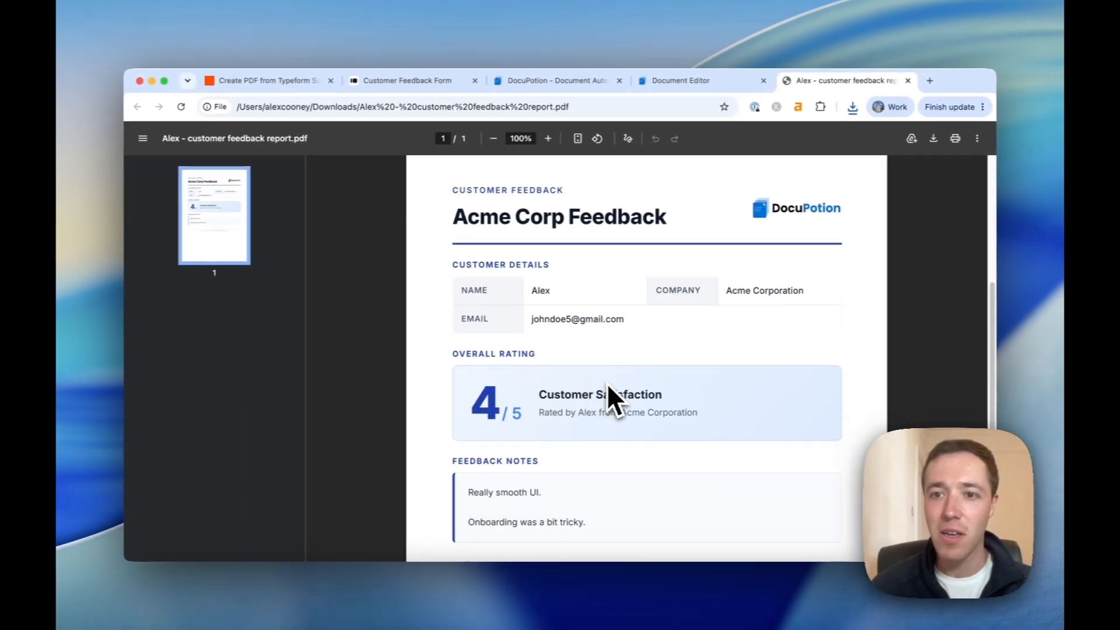
{"action": "scroll", "coordinate": [607, 383], "scroll_direction": "up", "scroll_amount": 5}
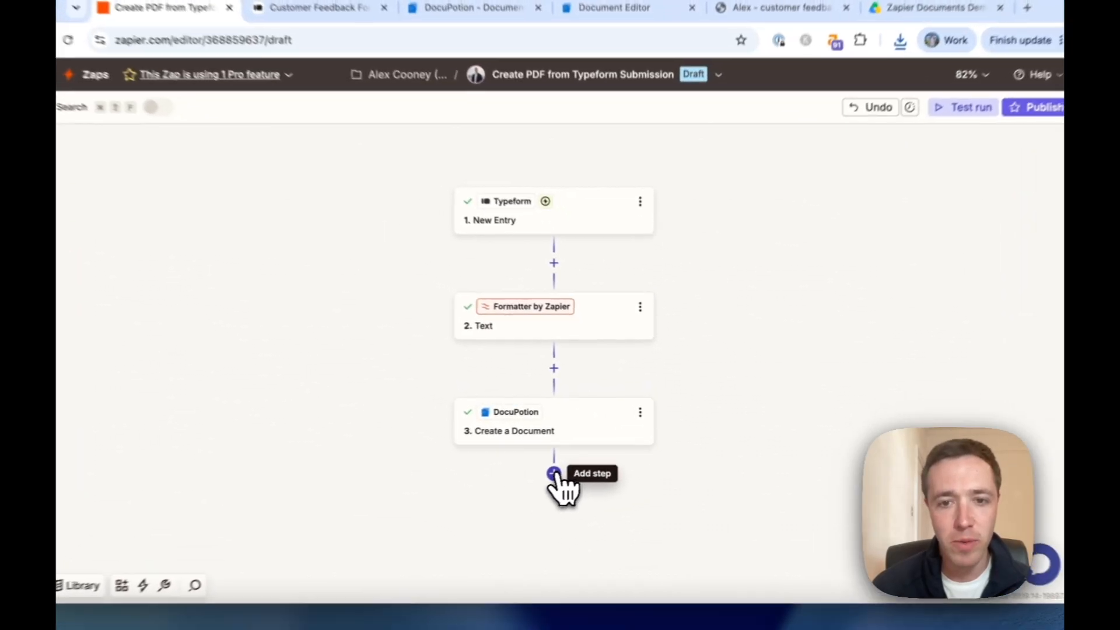
Add a Google Drive 'Upload File' action as step 4 after the DocuPotion step.
{"action": "left_click", "coordinate": [573, 457]}
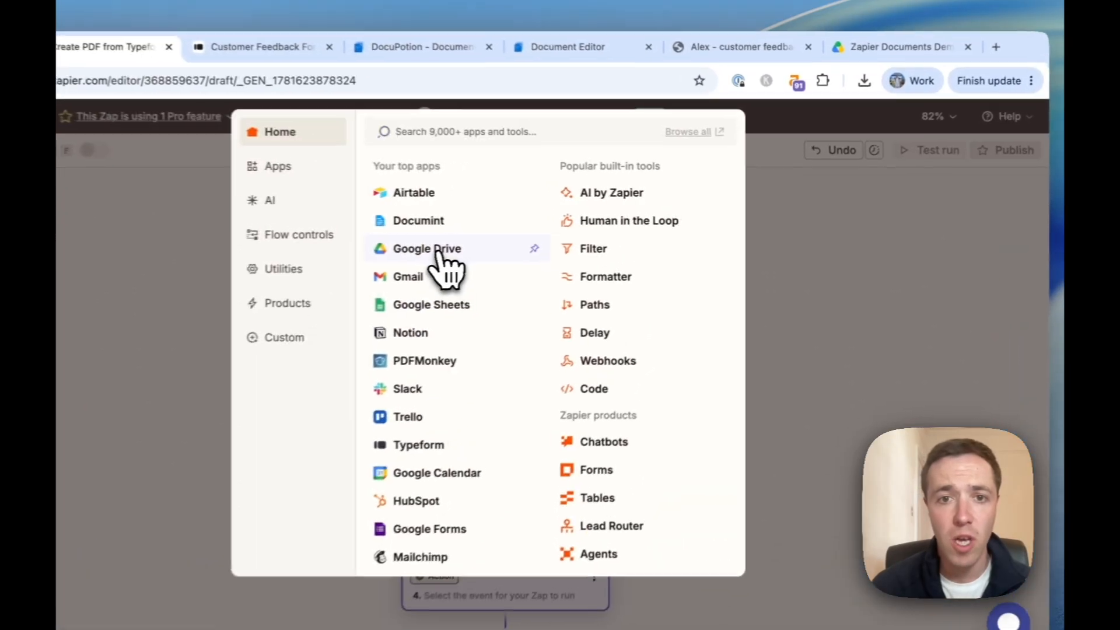
{"action": "left_click", "coordinate": [525, 238]}
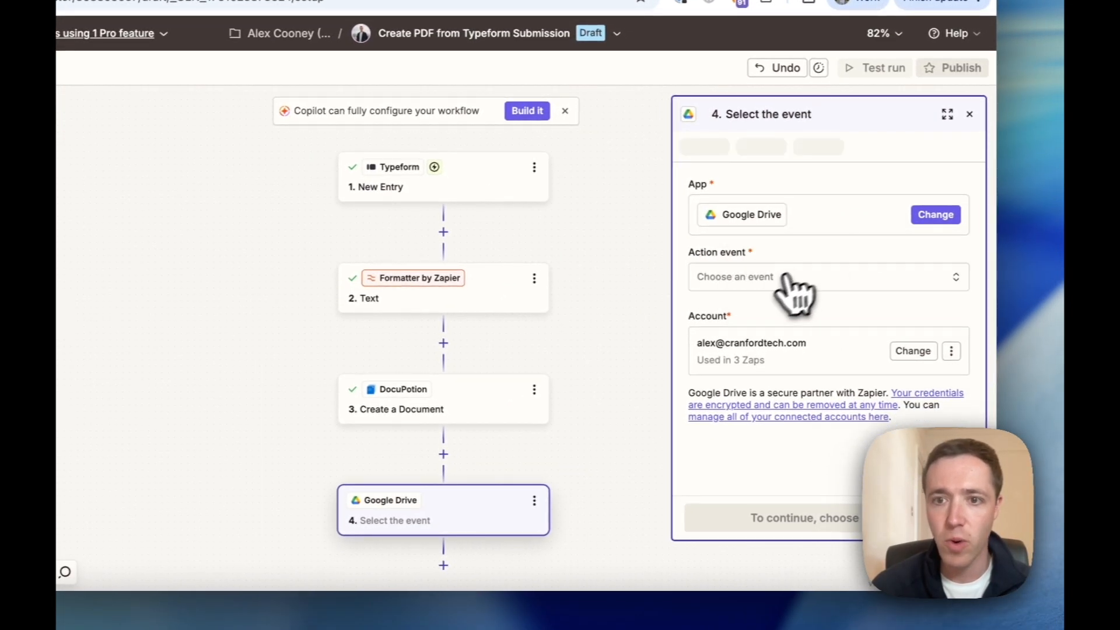
{"action": "left_click", "coordinate": [788, 277]}
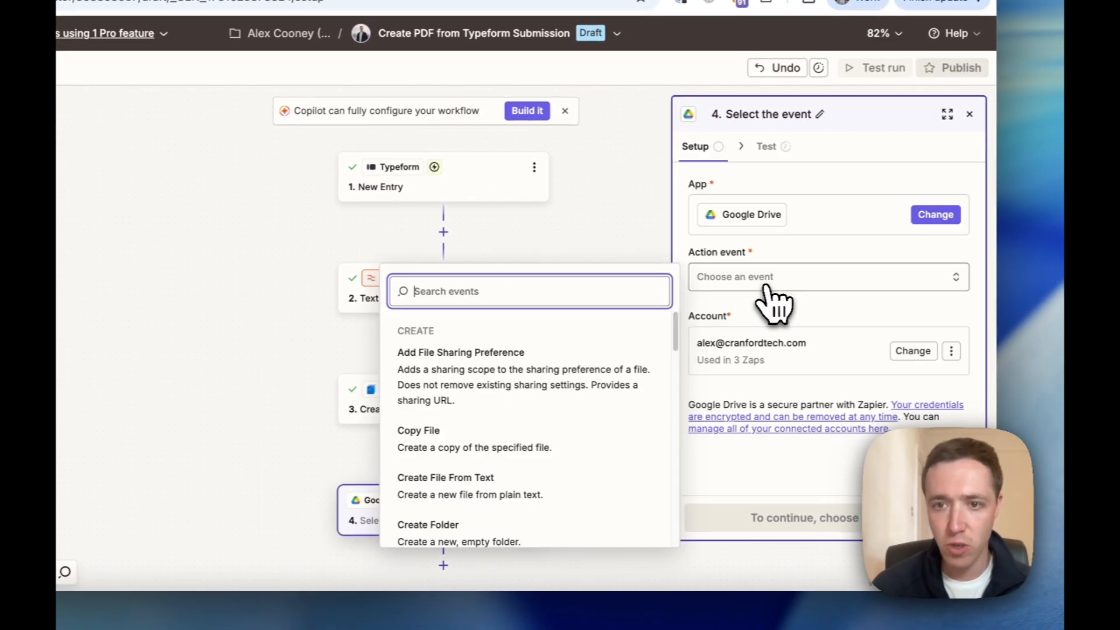
{"action": "type", "text": "uplo"}
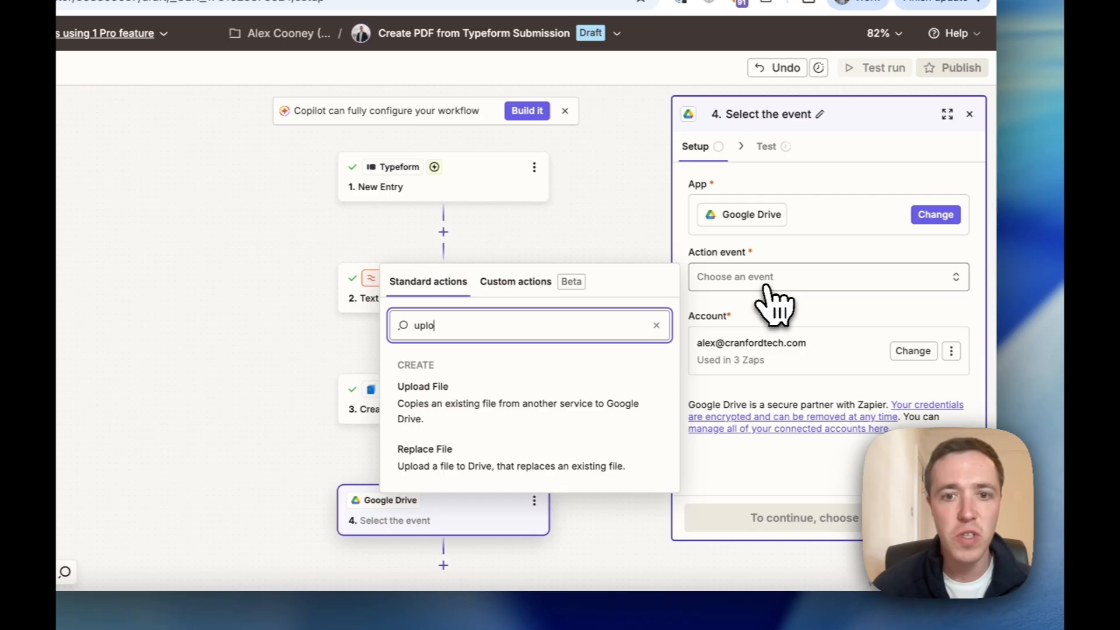
{"action": "left_click", "coordinate": [557, 405]}
{"action": "left_click", "coordinate": [843, 517]}
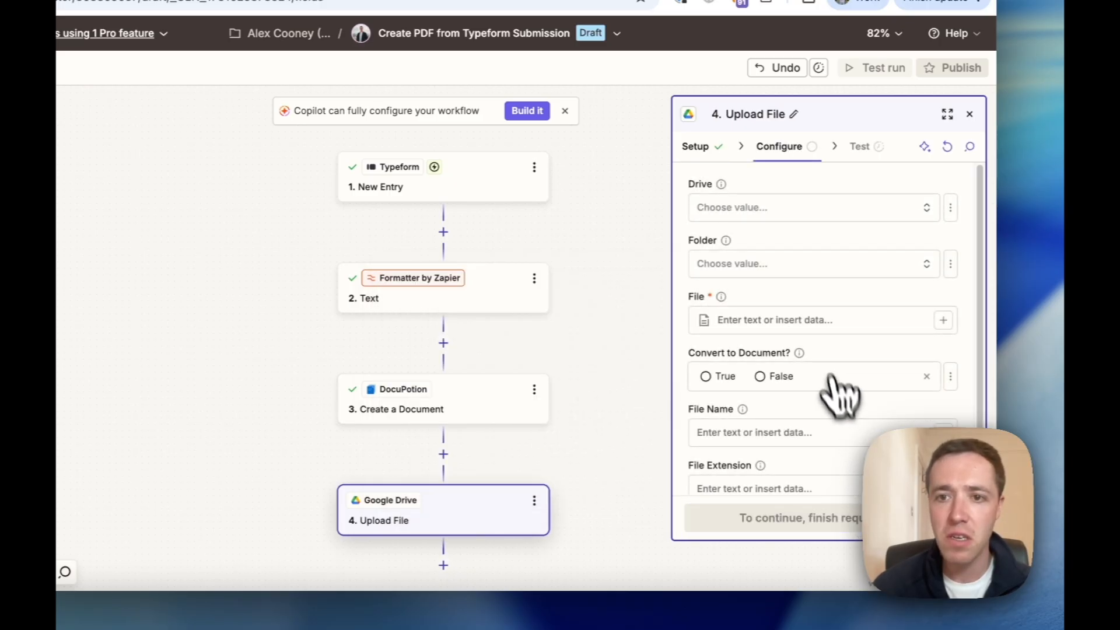
Set the upload destination to My Google Drive, folder Zapier Documents Demo.
{"action": "left_click", "coordinate": [764, 212]}
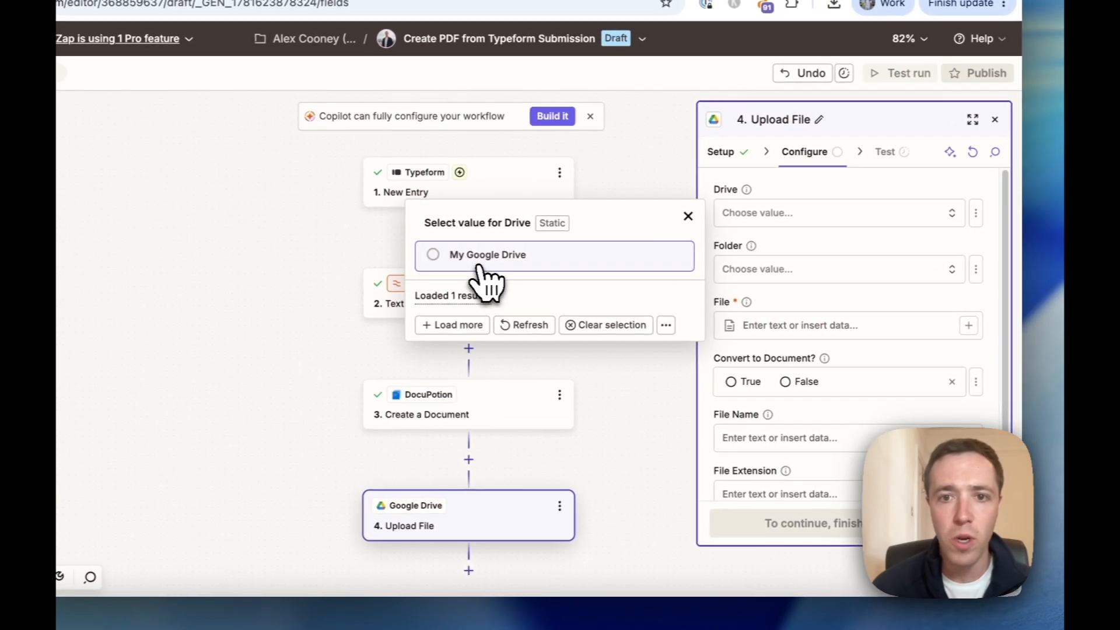
{"action": "left_click", "coordinate": [480, 267]}
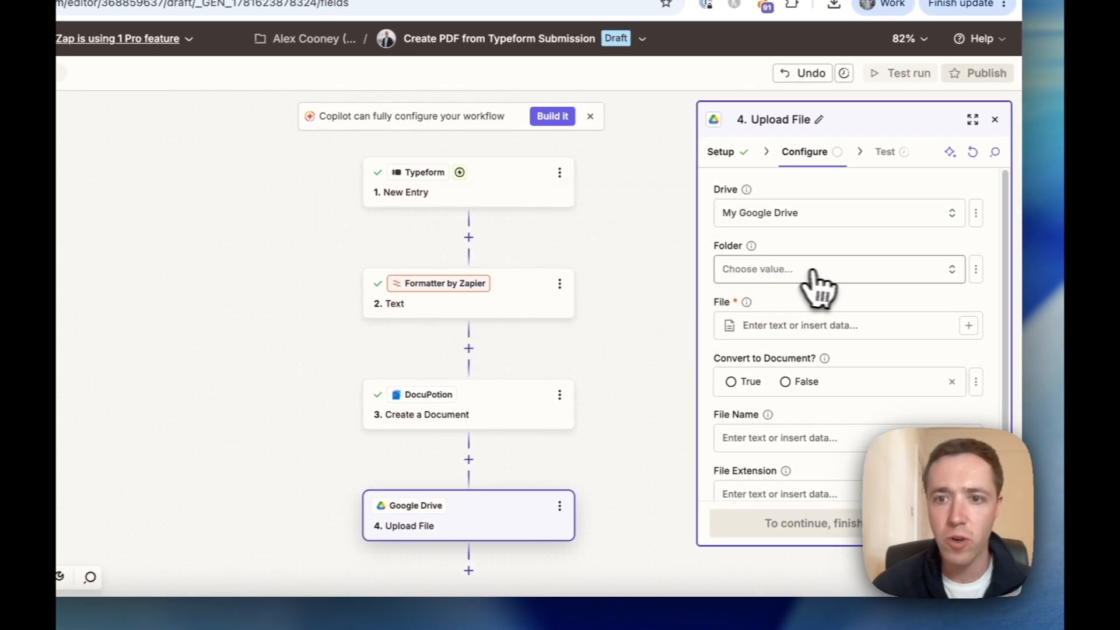
{"action": "left_click", "coordinate": [816, 273]}
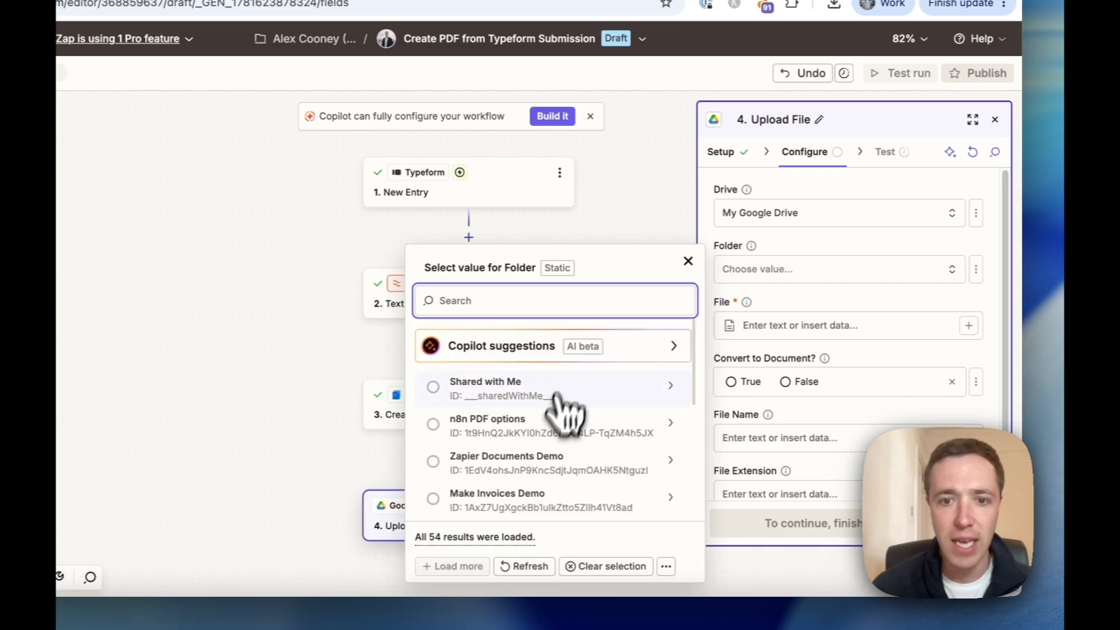
{"action": "left_click", "coordinate": [539, 460]}
Map File to DocuPotion's File (binary) and set Convert to False.
{"action": "left_click", "coordinate": [840, 329]}
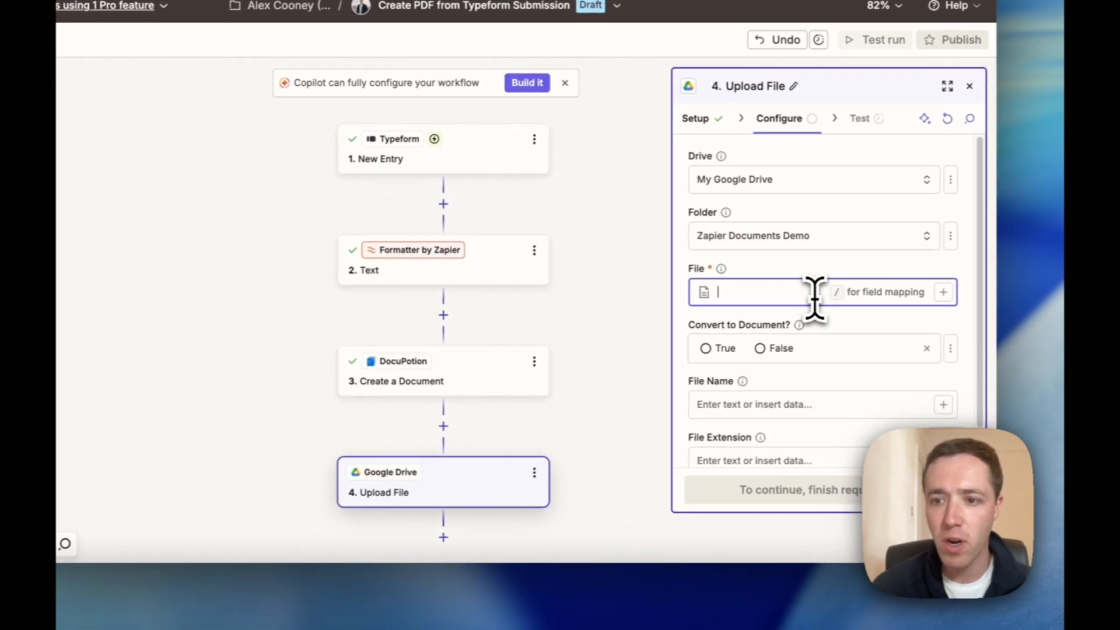
{"action": "type", "text": "/"}
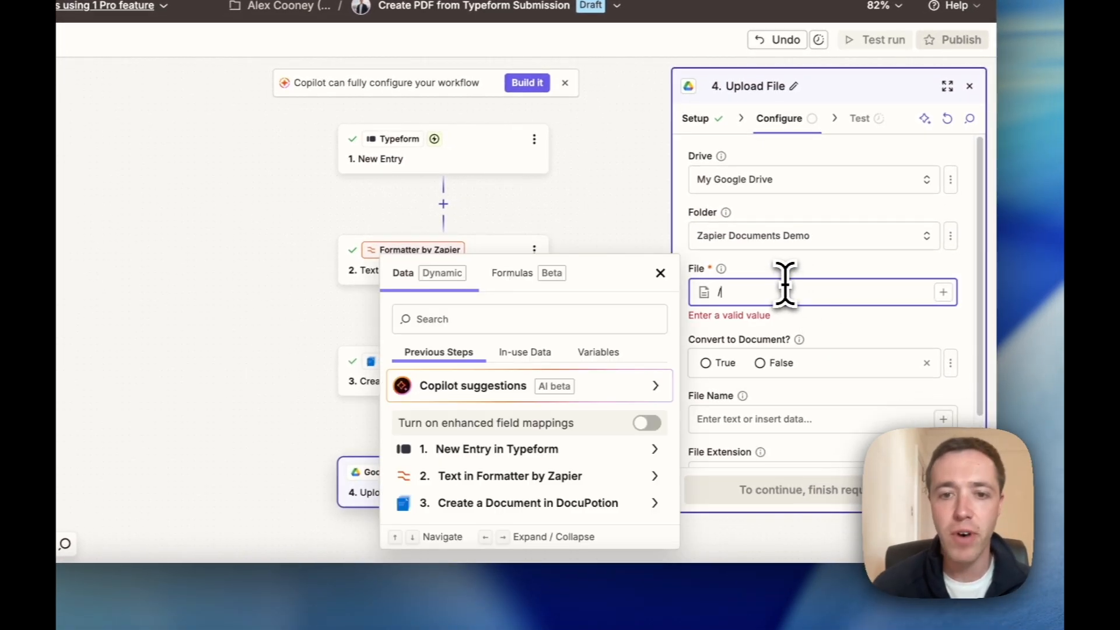
{"action": "left_click", "coordinate": [543, 502]}
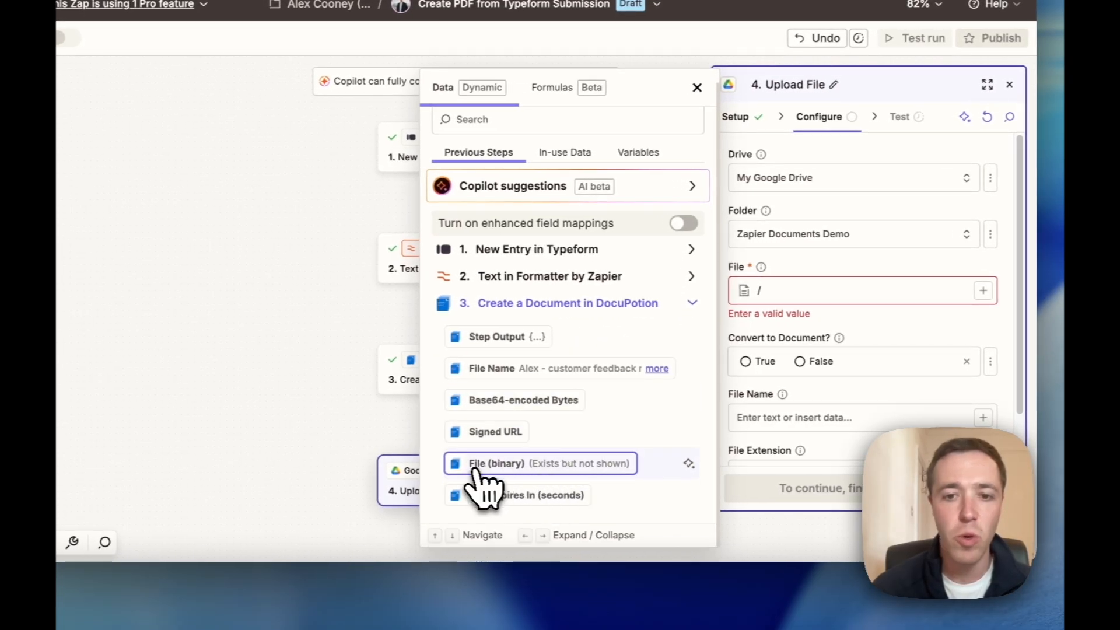
{"action": "left_click", "coordinate": [493, 472]}
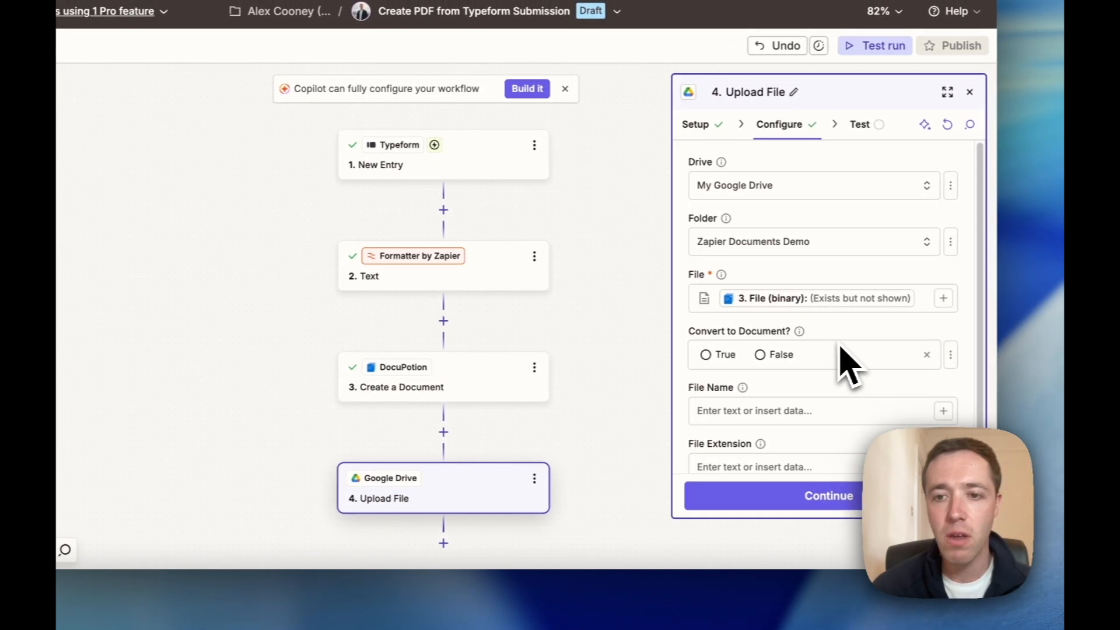
{"action": "left_click", "coordinate": [778, 315]}
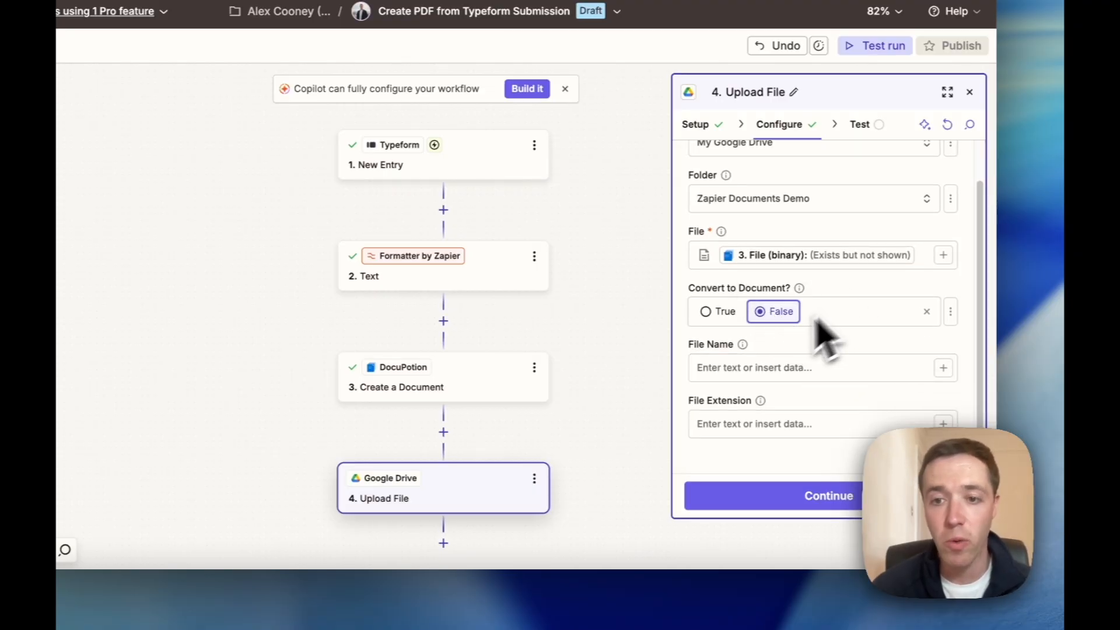
Map the uploaded file's name to DocuPotion's File Name field.
{"action": "left_click", "coordinate": [755, 367]}
{"action": "type", "text": "/"}
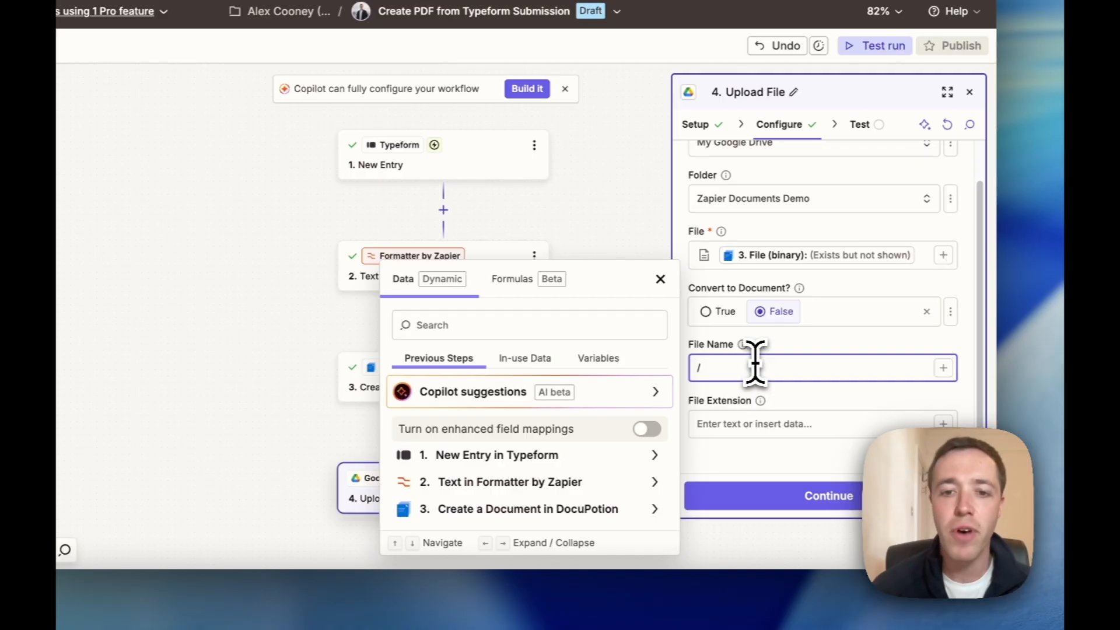
{"action": "left_click", "coordinate": [557, 508]}
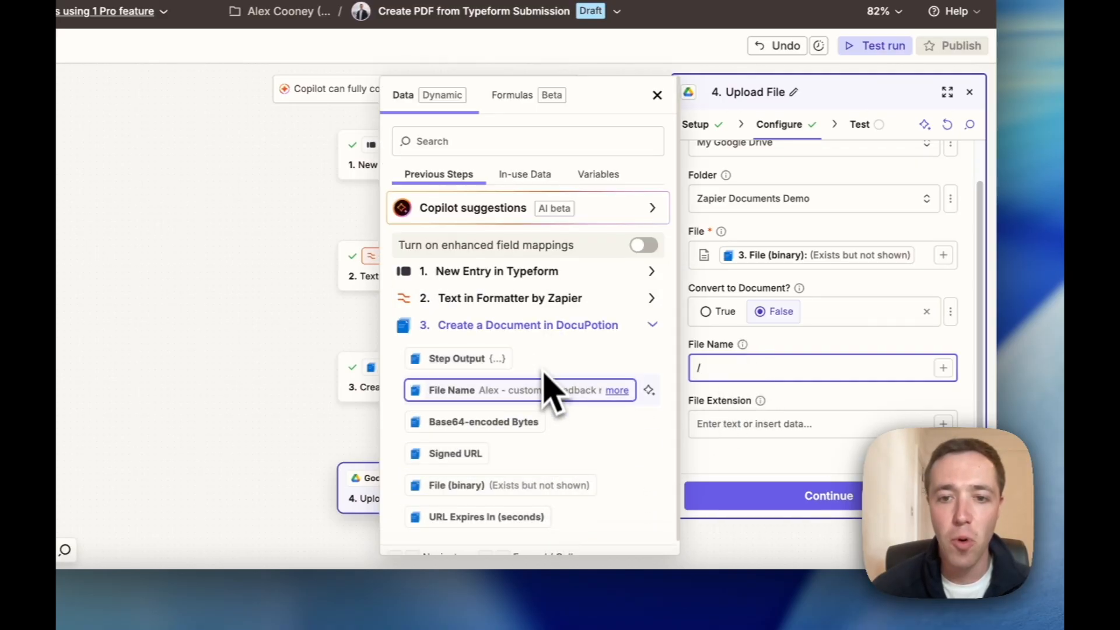
{"action": "left_click", "coordinate": [531, 392]}
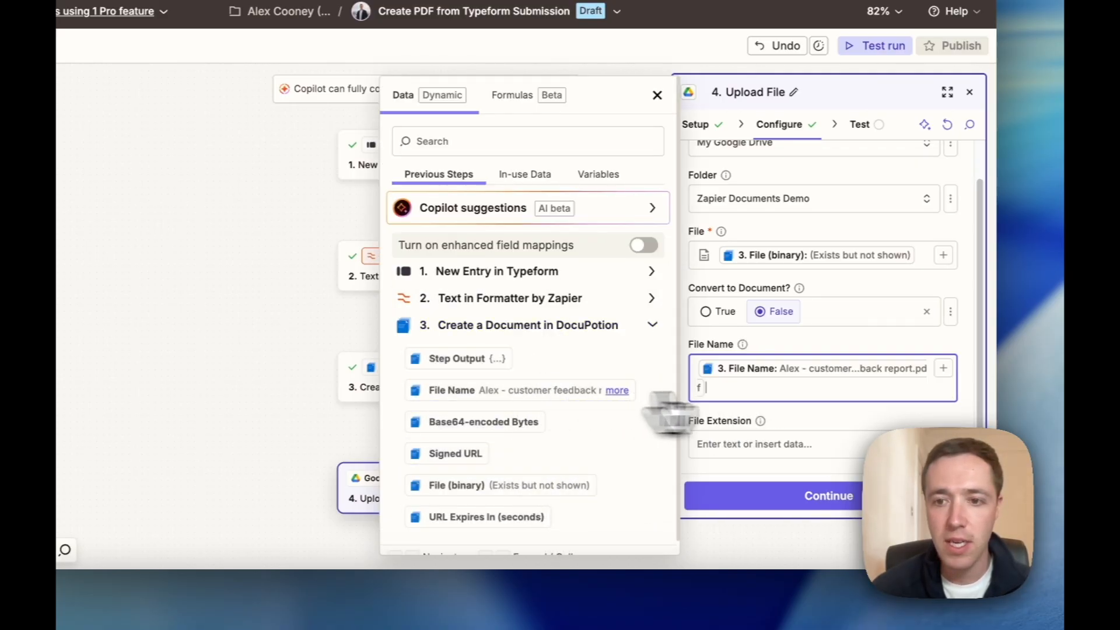
{"action": "scroll", "coordinate": [807, 408], "scroll_direction": "down", "scroll_amount": 1}
{"action": "left_click", "coordinate": [814, 405]}
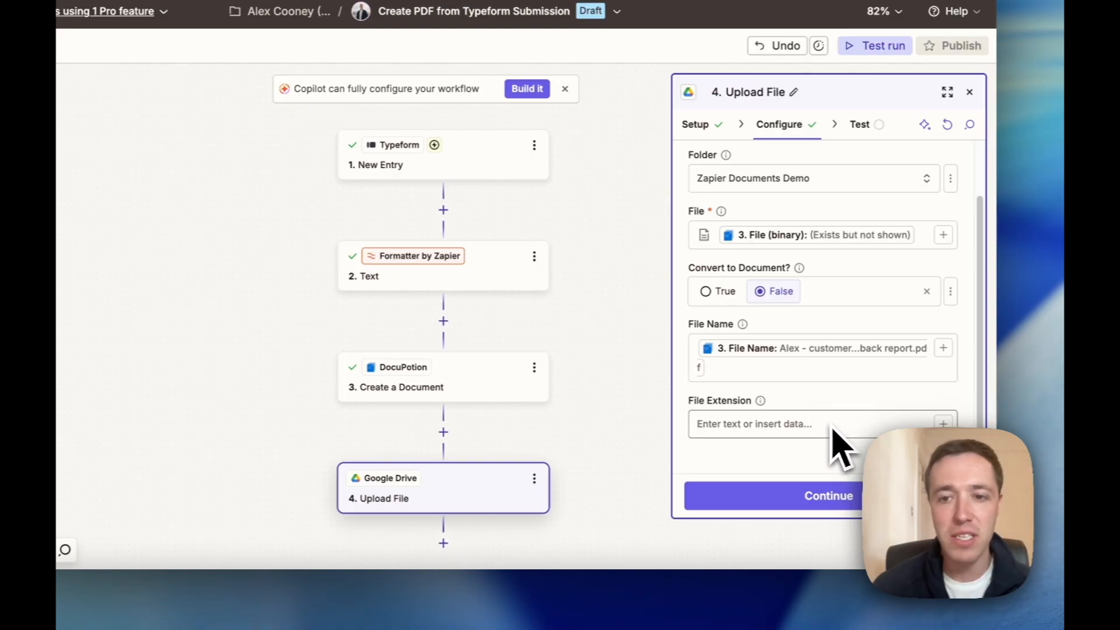
Test the Upload File step, then switch to Google Drive's Zapier Documents Demo folder.
{"action": "left_click", "coordinate": [840, 499]}
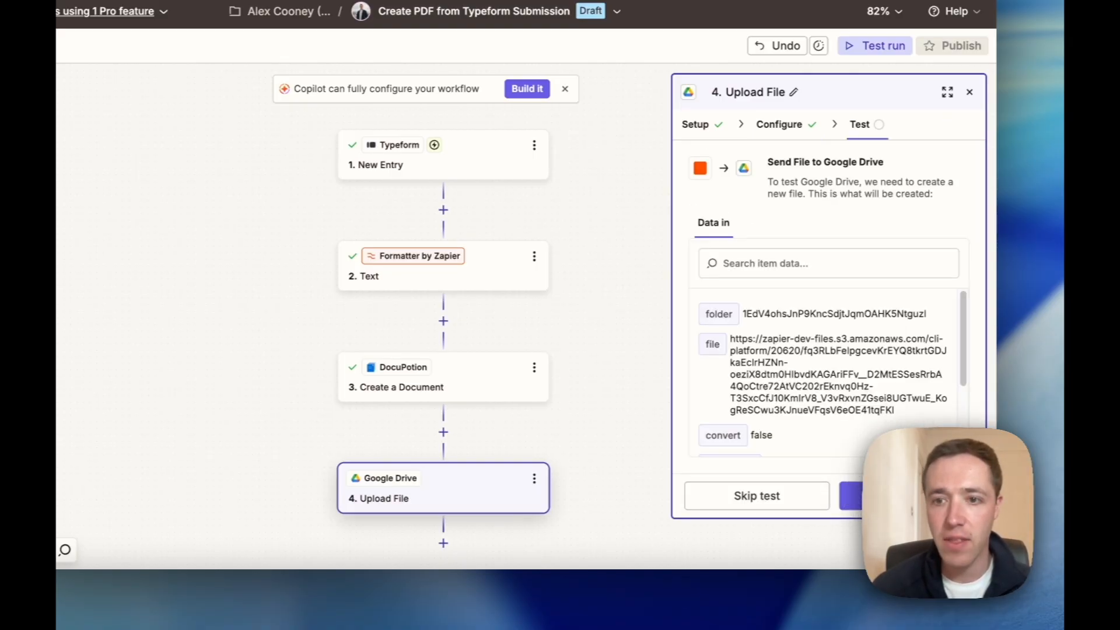
{"action": "left_click", "coordinate": [851, 496]}
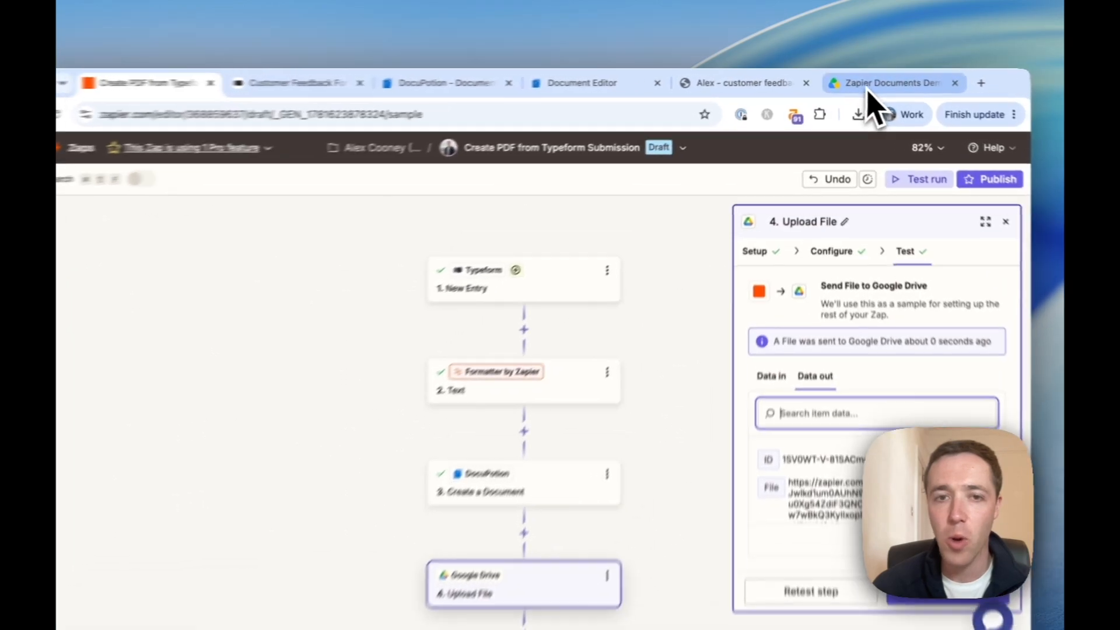
{"action": "left_click", "coordinate": [868, 84]}
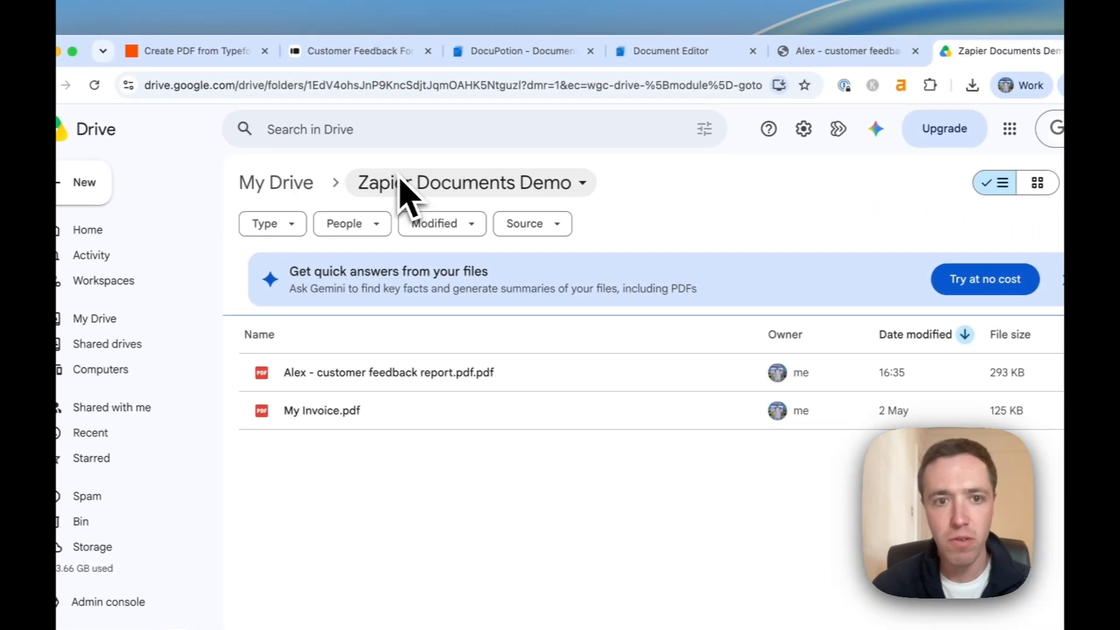
Preview the uploaded Acme Corp Feedback PDF showing the 5 / 5 rating and notes.
{"action": "double_click", "coordinate": [443, 376]}
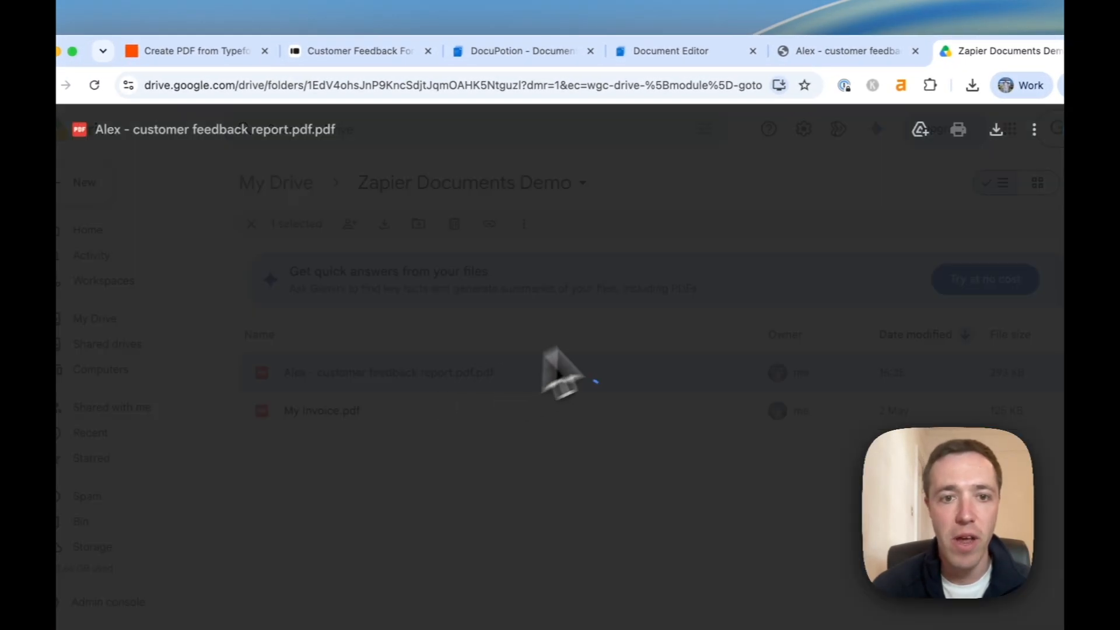
{"action": "scroll", "coordinate": [627, 353], "scroll_direction": "down", "scroll_amount": 5}
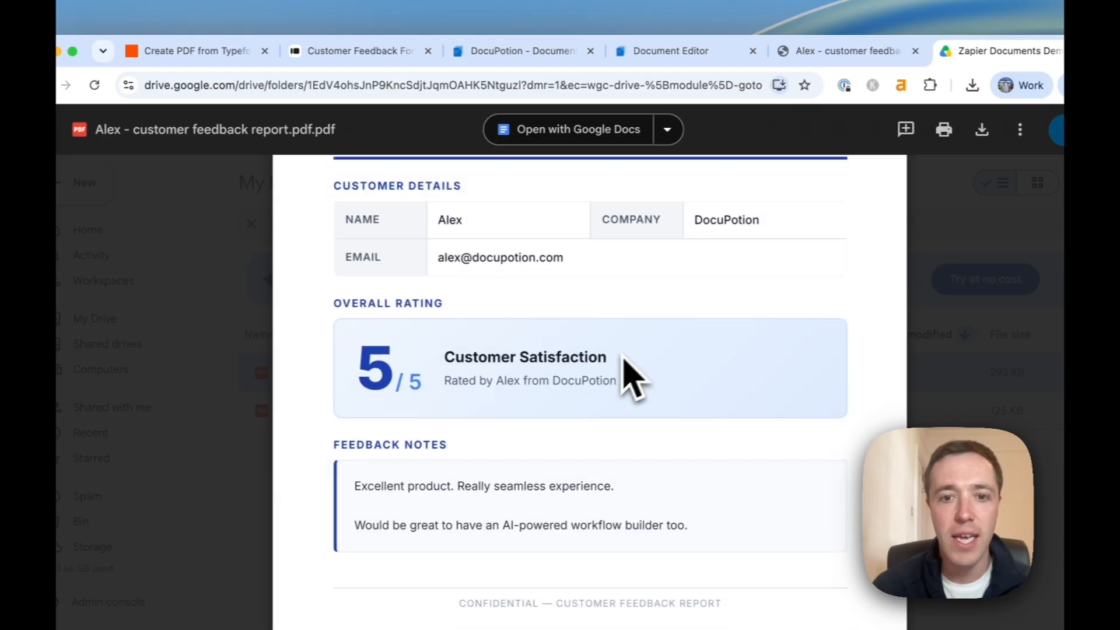
{"action": "scroll", "coordinate": [577, 338], "scroll_direction": "up", "scroll_amount": 5}
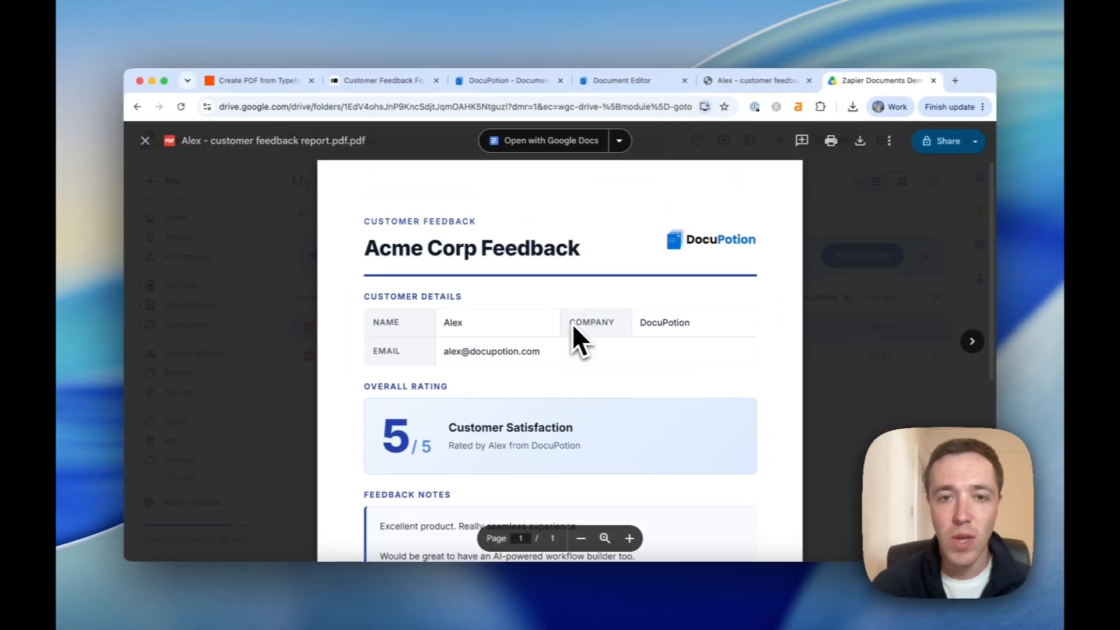